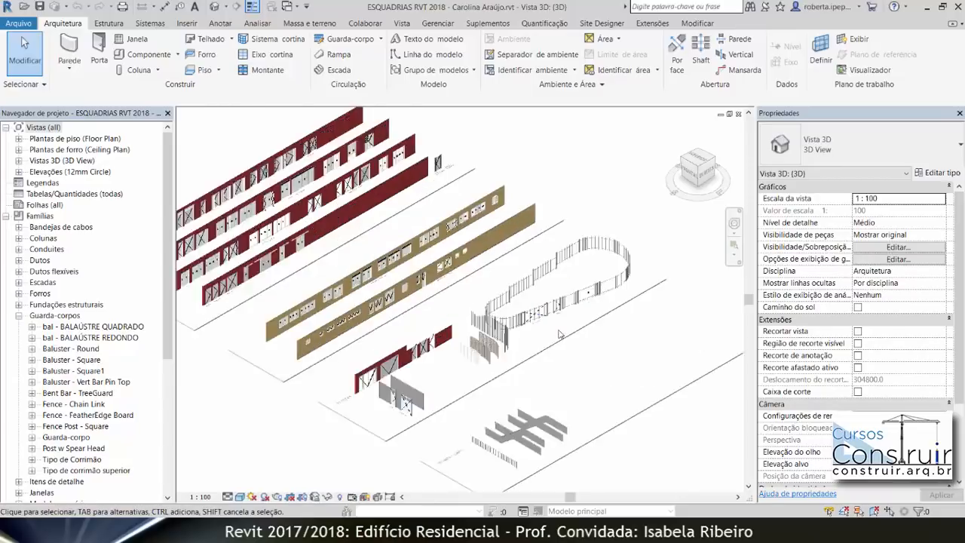
Select the GRADIL 01 - PORTÃO DE ABRIR curtain walls, both 2 FLs and 1 FL, and copy them to the clipboard.
{"action": "scroll", "coordinate": [467, 406], "scroll_direction": "up", "scroll_amount": 2}
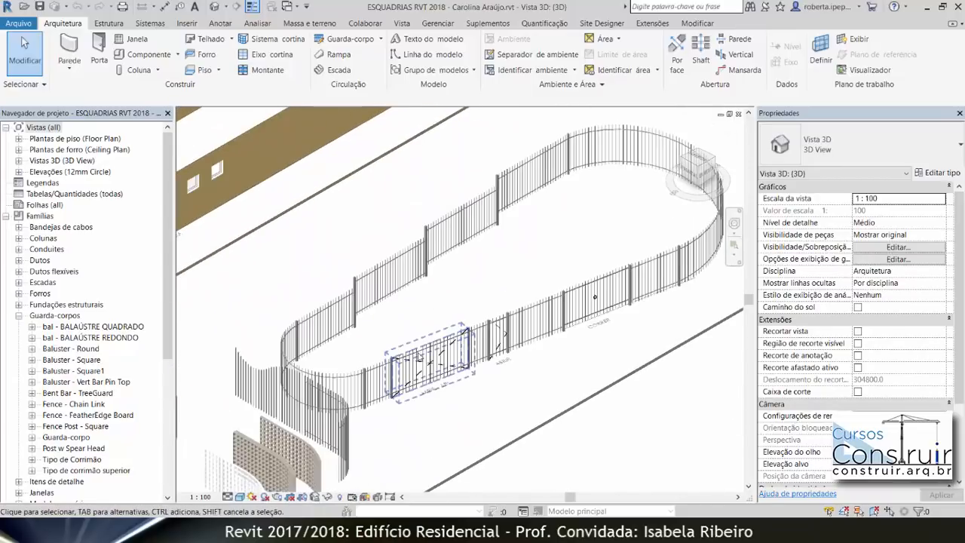
{"action": "scroll", "coordinate": [494, 356], "scroll_direction": "up", "scroll_amount": 2}
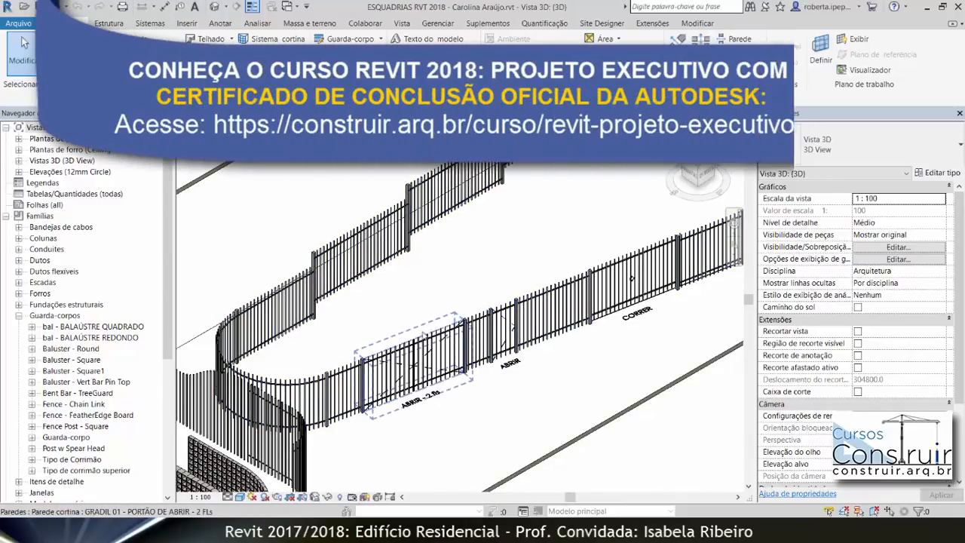
{"action": "left_click", "coordinate": [413, 343]}
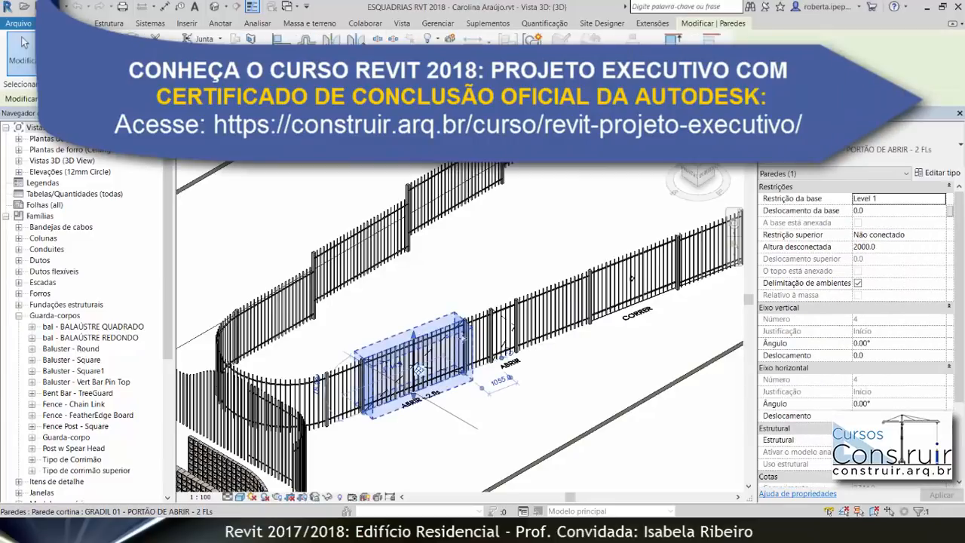
{"action": "scroll", "coordinate": [434, 427], "scroll_direction": "up", "scroll_amount": 5}
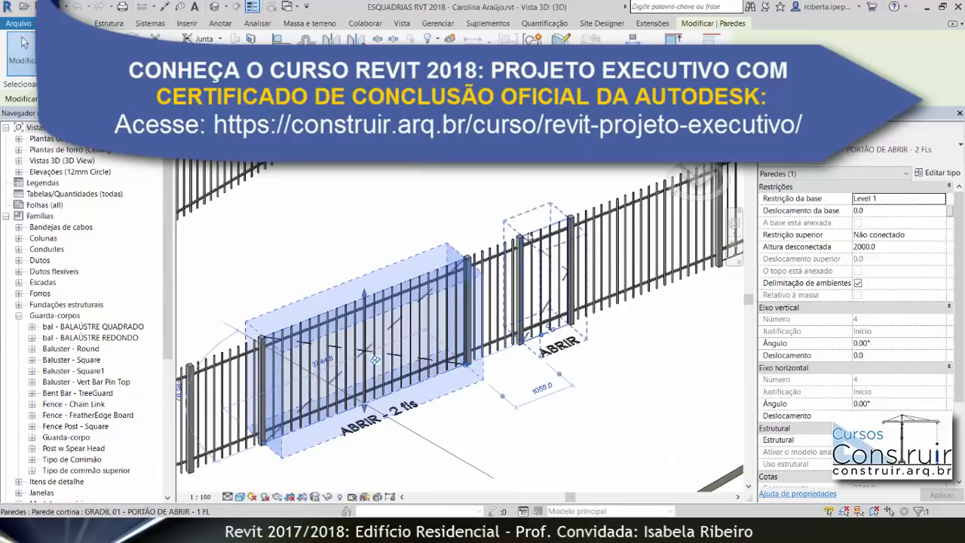
{"action": "left_click", "coordinate": [532, 235], "text": "ctrl"}
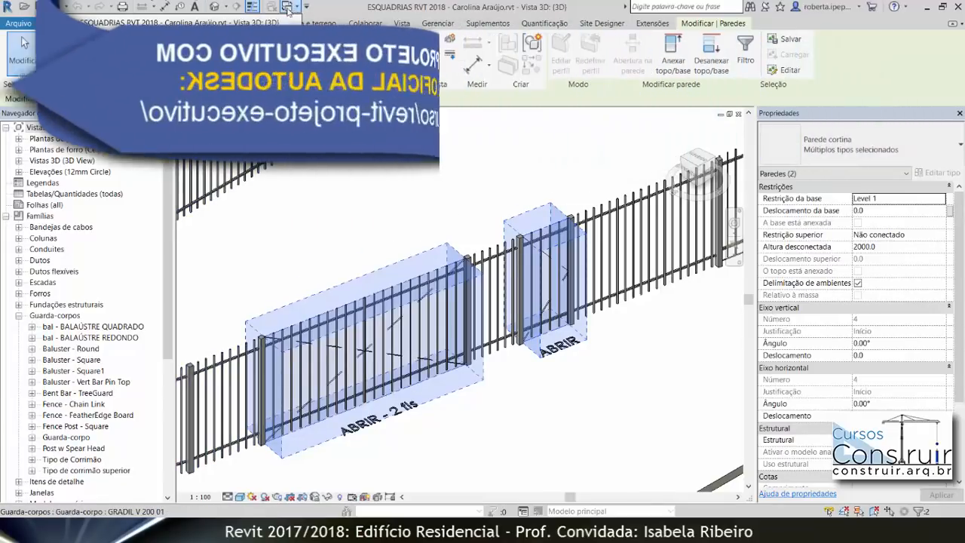
Switch to the Inserido portões e interfone.rvt project and open the ARQ - PAV. TÉRREO floor plan.
{"action": "left_click", "coordinate": [220, 36]}
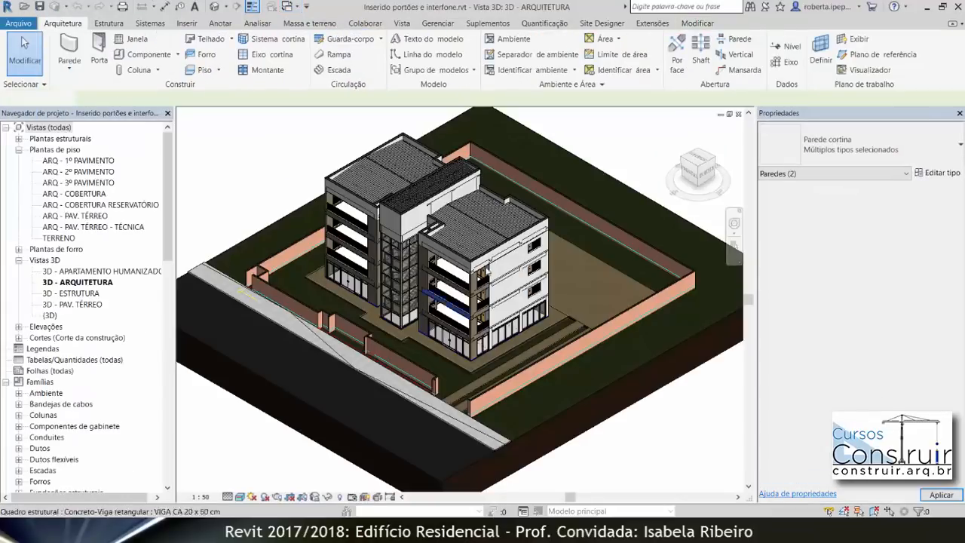
{"action": "key", "text": "Escape"}
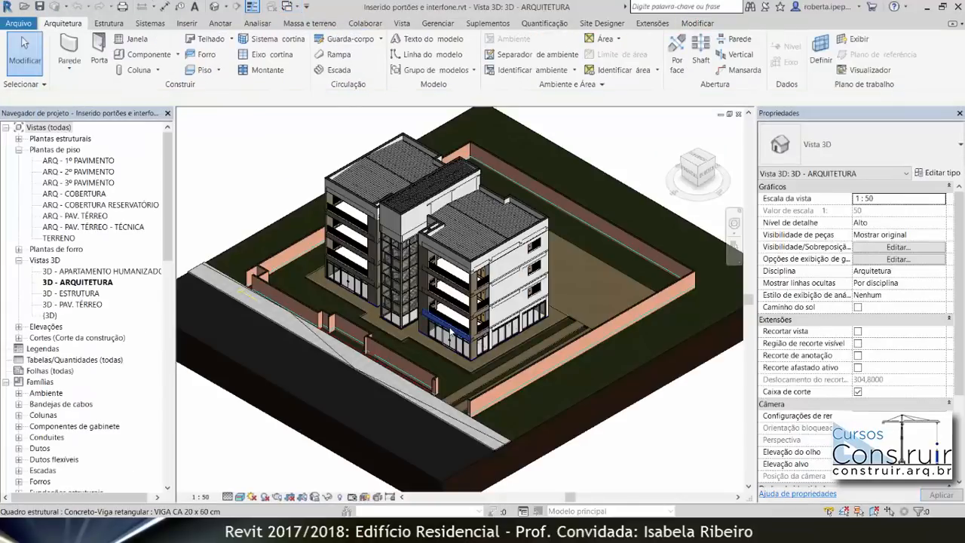
{"action": "double_click", "coordinate": [85, 216]}
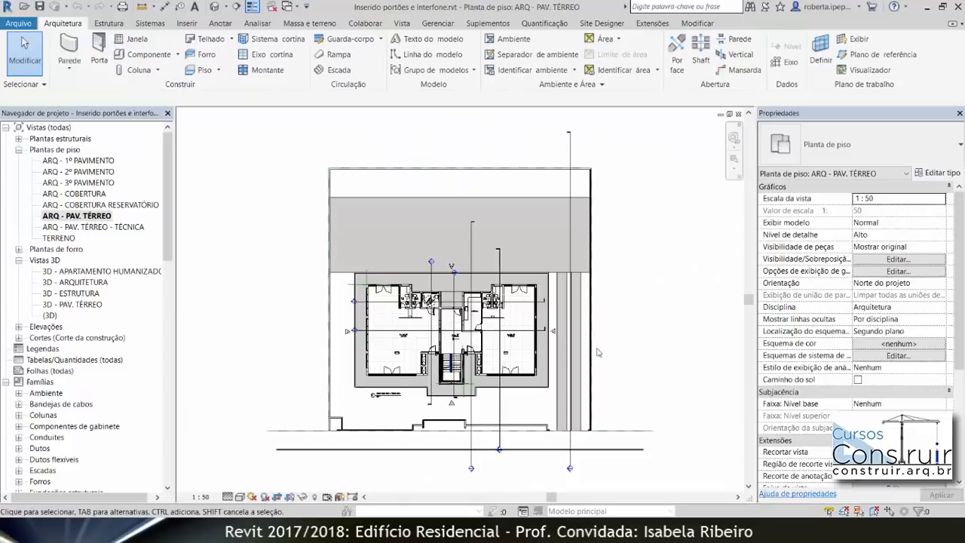
Paste the copied gates in front of the SALÃO DE FESTAS, accepting the project's duplicate types, and delete the placed 2 FLs gate.
{"action": "key", "text": "ctrl+v"}
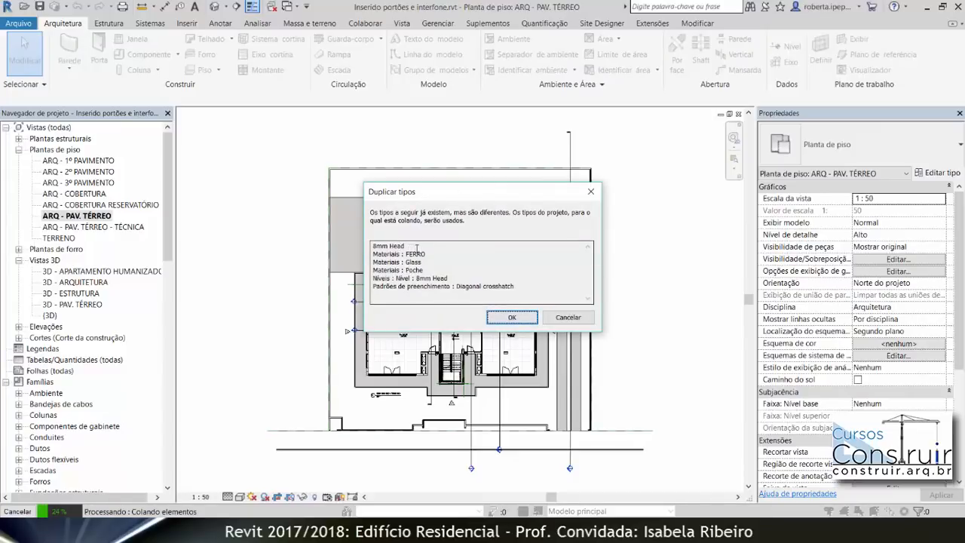
{"action": "left_click", "coordinate": [512, 317]}
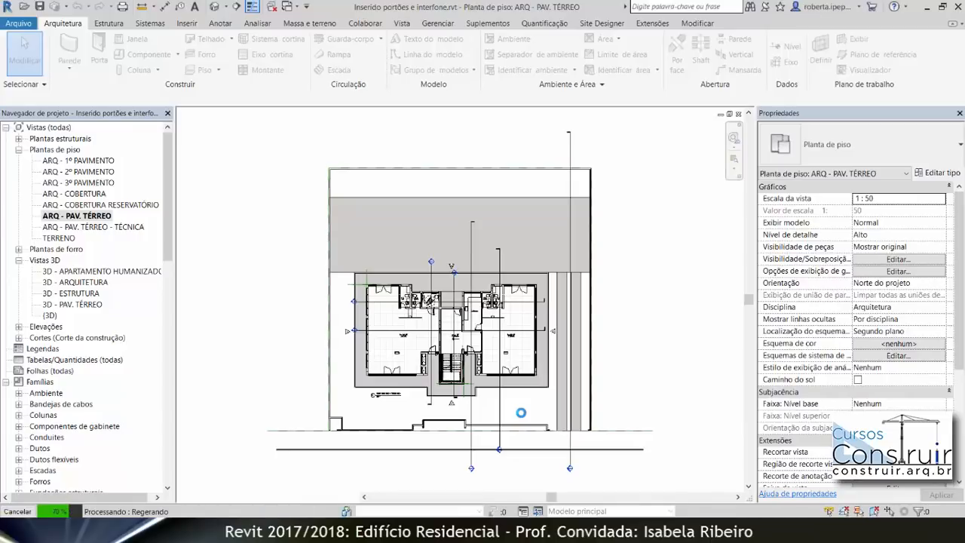
{"action": "scroll", "coordinate": [521, 412], "scroll_direction": "up", "scroll_amount": 1}
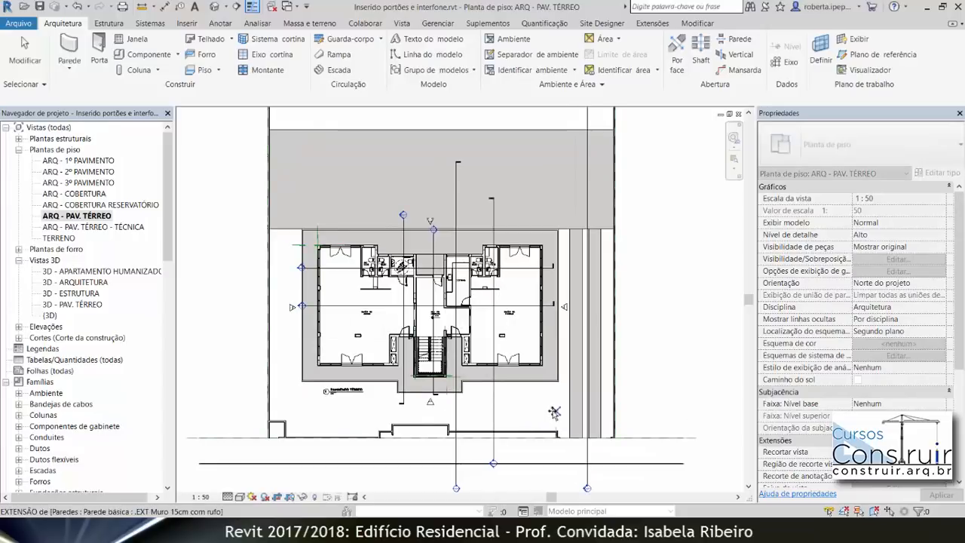
{"action": "left_click", "coordinate": [532, 416]}
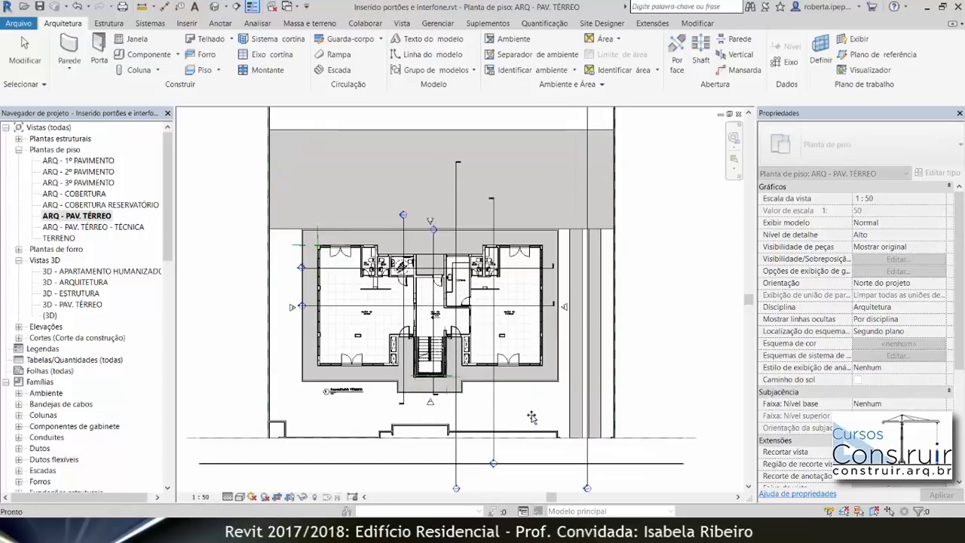
{"action": "left_click", "coordinate": [531, 416]}
{"action": "scroll", "coordinate": [586, 383], "scroll_direction": "up", "scroll_amount": 1}
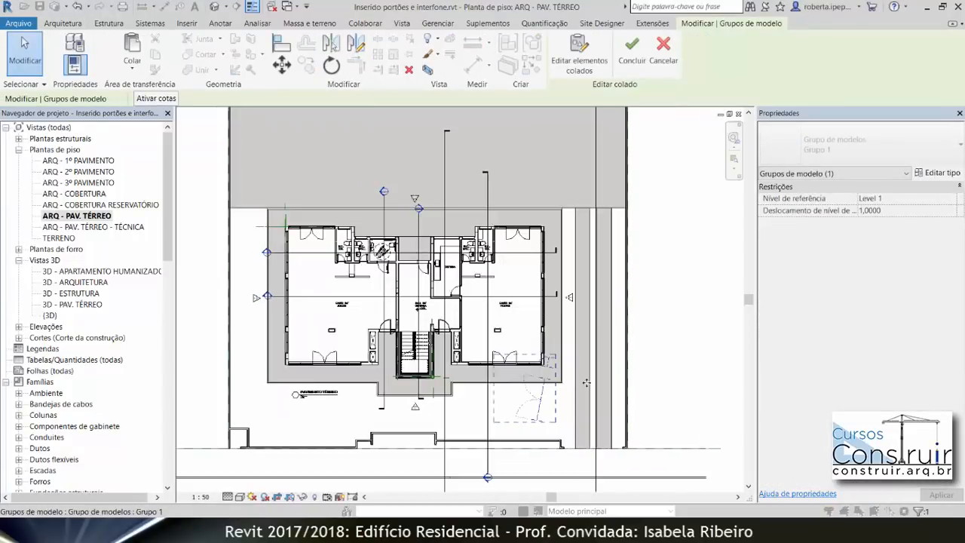
{"action": "scroll", "coordinate": [586, 383], "scroll_direction": "up", "scroll_amount": 2}
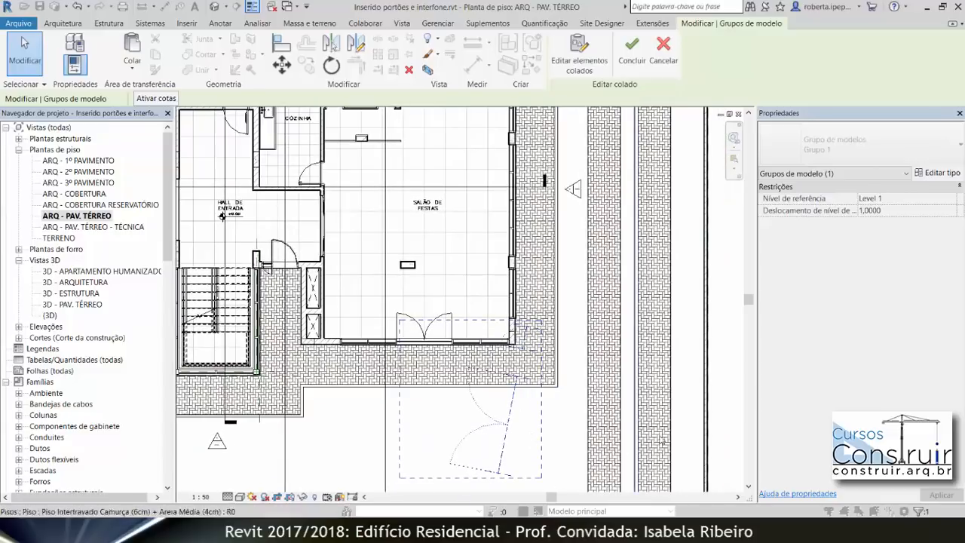
{"action": "left_click", "coordinate": [729, 413]}
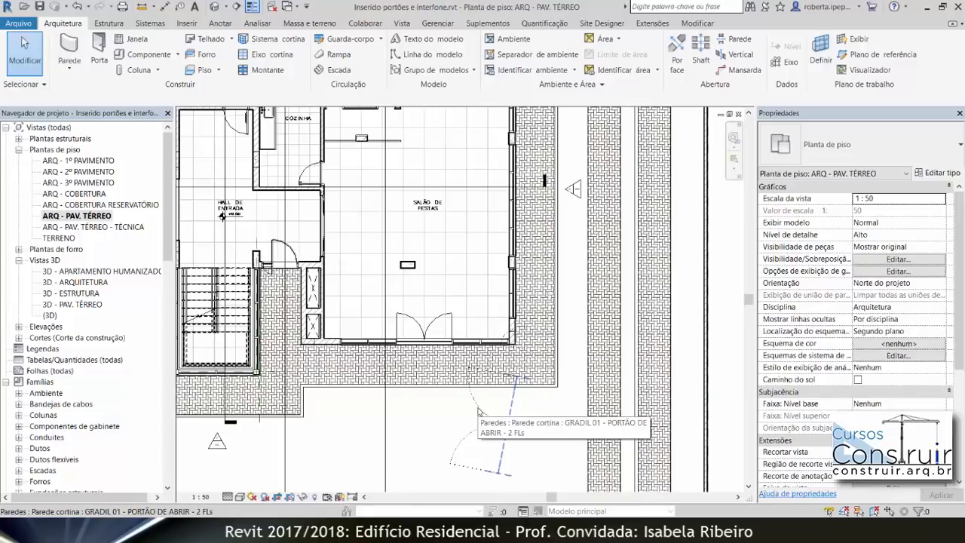
{"action": "left_click", "coordinate": [478, 411]}
{"action": "key", "text": "Delete"}
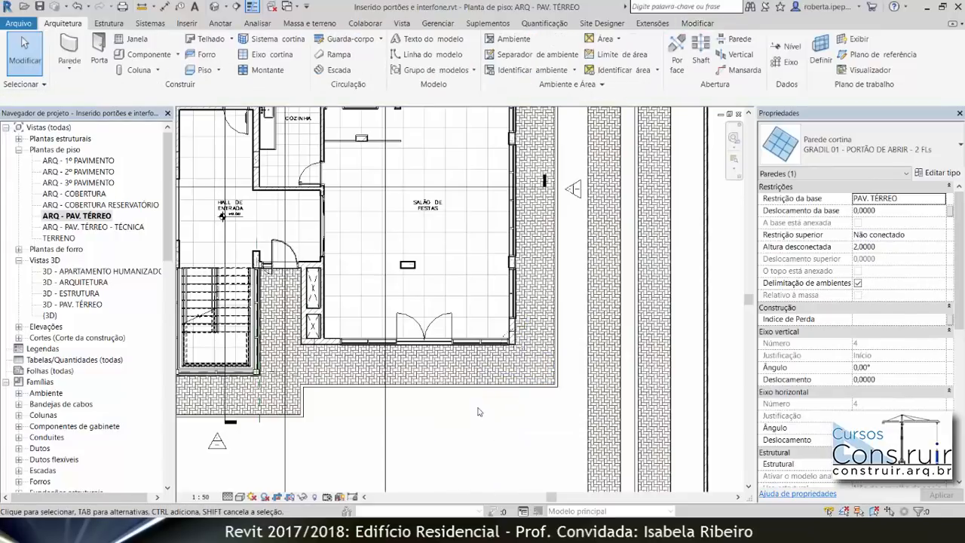
Delete the short .EXT Muro 15cm com rufo wall joining the niche's back wall to the front wall at the lot's left corner.
{"action": "scroll", "coordinate": [694, 372], "scroll_direction": "down", "scroll_amount": 5}
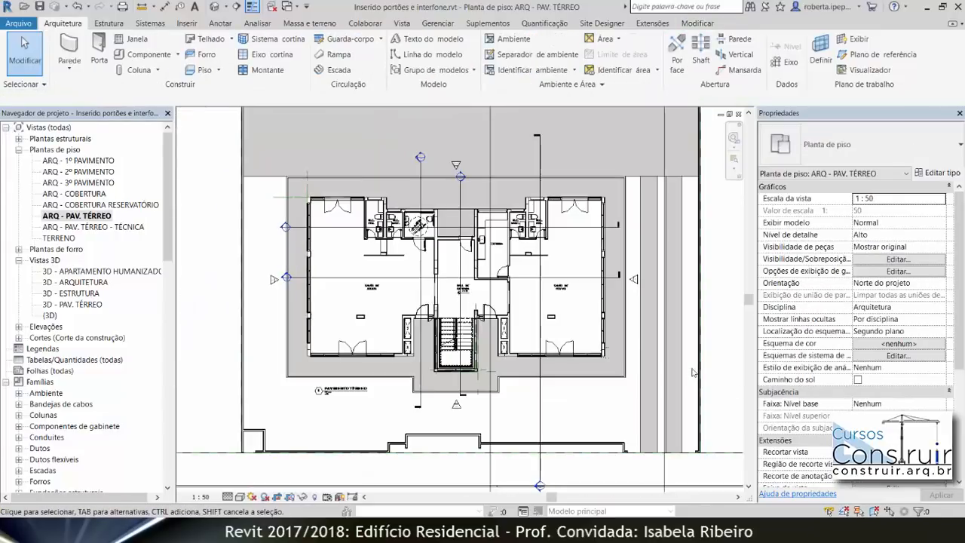
{"action": "middle_click_drag", "start_coordinate": [680, 371], "coordinate": [660, 301]}
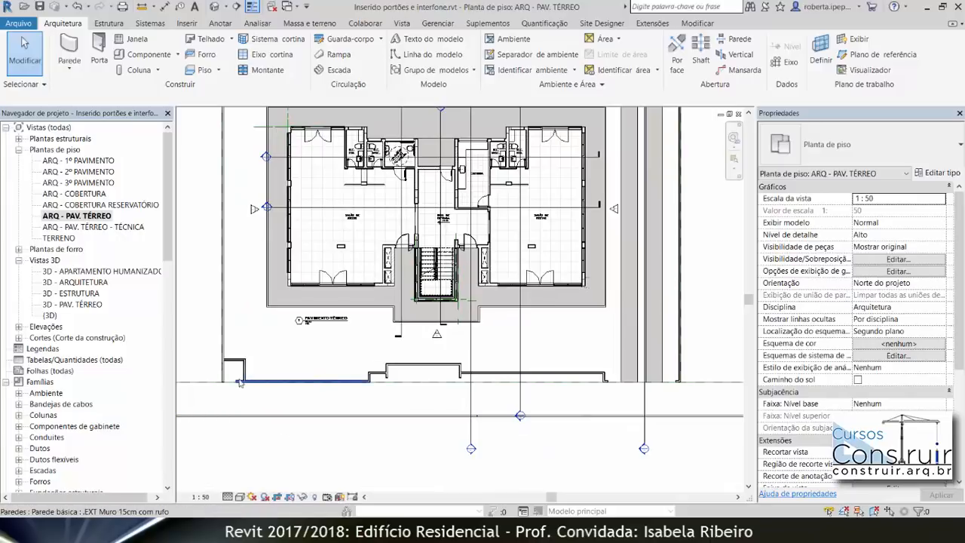
{"action": "scroll", "coordinate": [241, 382], "scroll_direction": "up", "scroll_amount": 5}
{"action": "mouse_move", "coordinate": [229, 385]}
{"action": "middle_mouse_down"}
{"action": "mouse_move", "coordinate": [317, 448]}
{"action": "mouse_move", "coordinate": [304, 445]}
{"action": "middle_mouse_up"}
{"action": "mouse_move", "coordinate": [565, 277]}
{"action": "middle_mouse_down"}
{"action": "mouse_move", "coordinate": [570, 409]}
{"action": "mouse_move", "coordinate": [488, 437]}
{"action": "middle_mouse_up"}
{"action": "scroll", "coordinate": [557, 332], "scroll_direction": "down", "scroll_amount": 3}
{"action": "scroll", "coordinate": [566, 395], "scroll_direction": "down", "scroll_amount": 1}
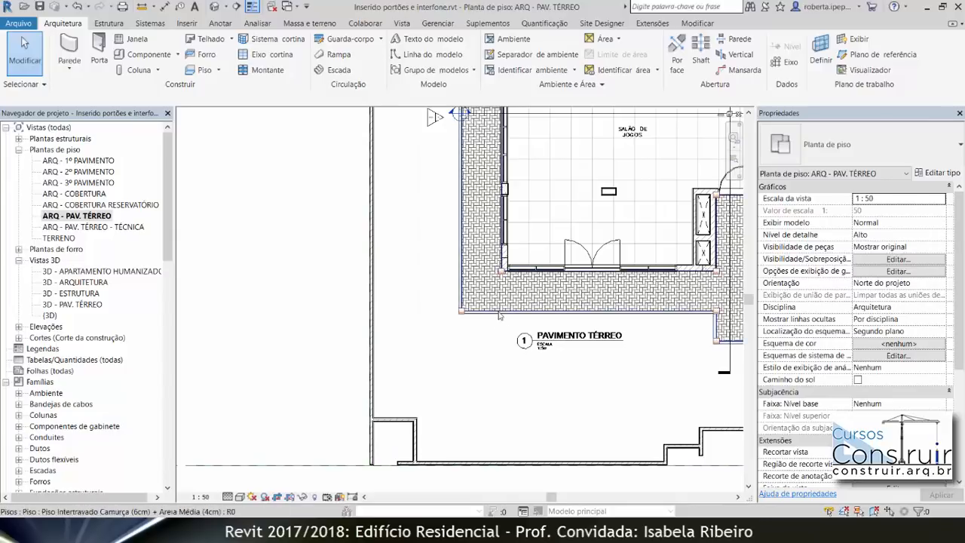
{"action": "scroll", "coordinate": [434, 447], "scroll_direction": "up", "scroll_amount": 4}
{"action": "mouse_move", "coordinate": [434, 447]}
{"action": "middle_mouse_down"}
{"action": "mouse_move", "coordinate": [516, 382]}
{"action": "mouse_move", "coordinate": [517, 357]}
{"action": "middle_mouse_up"}
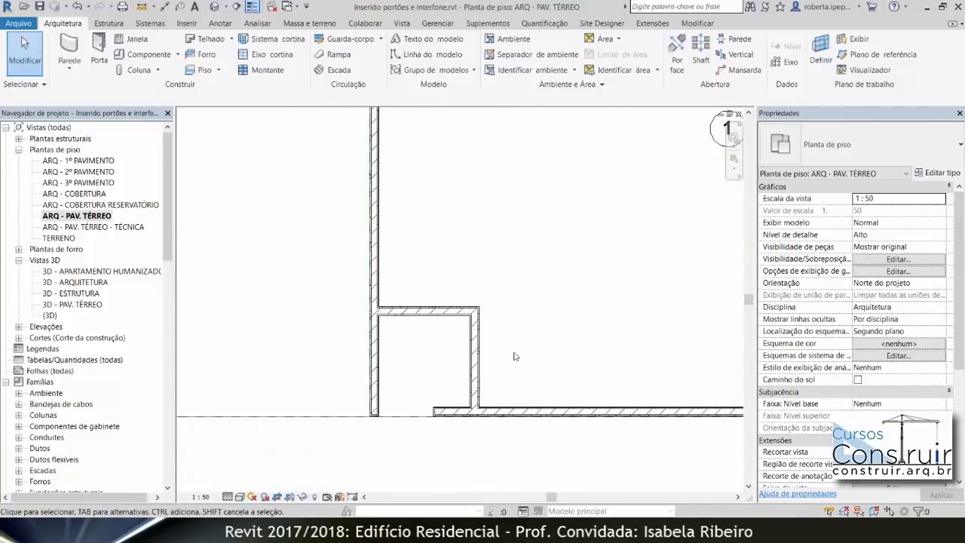
{"action": "left_click", "coordinate": [473, 363]}
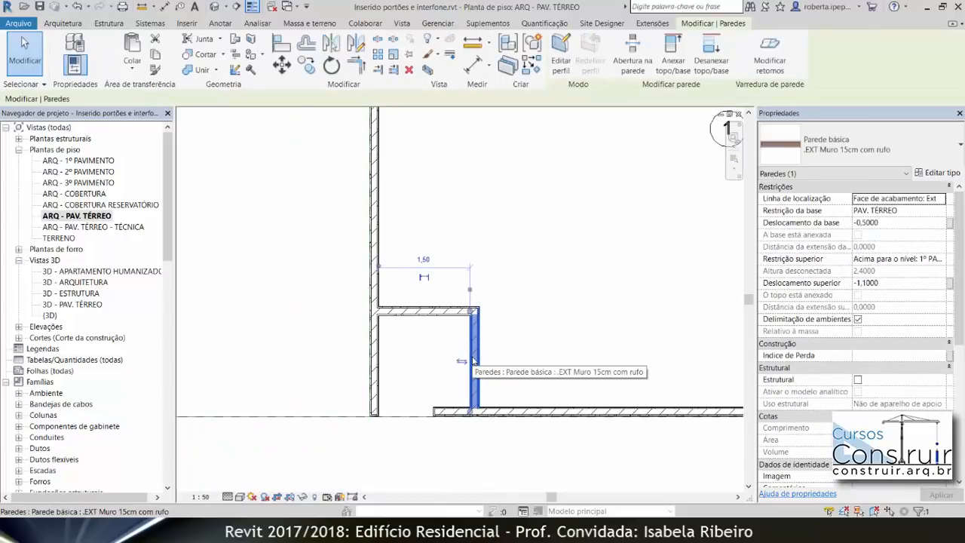
{"action": "scroll", "coordinate": [474, 364], "scroll_direction": "up", "scroll_amount": 2}
{"action": "middle_click_drag", "start_coordinate": [475, 390], "coordinate": [483, 318]}
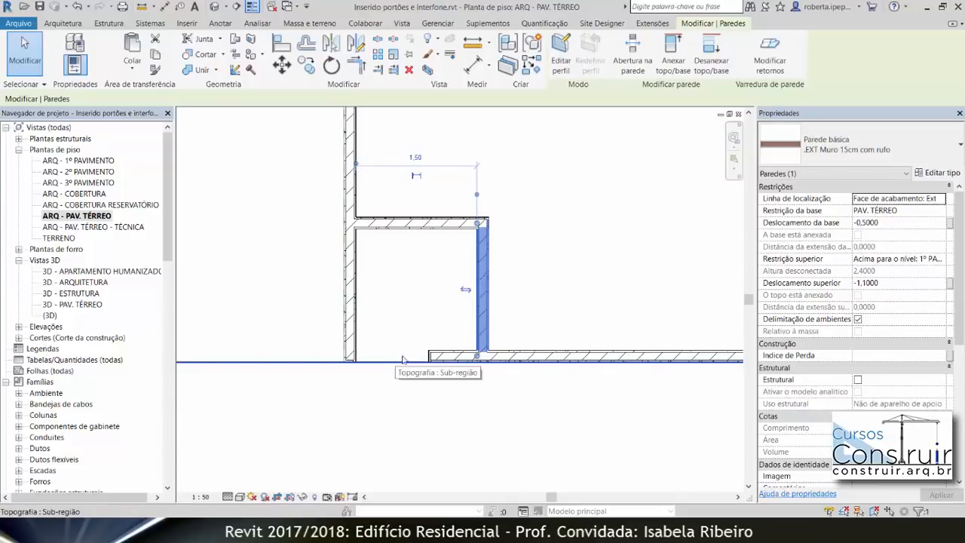
{"action": "key", "text": "Delete"}
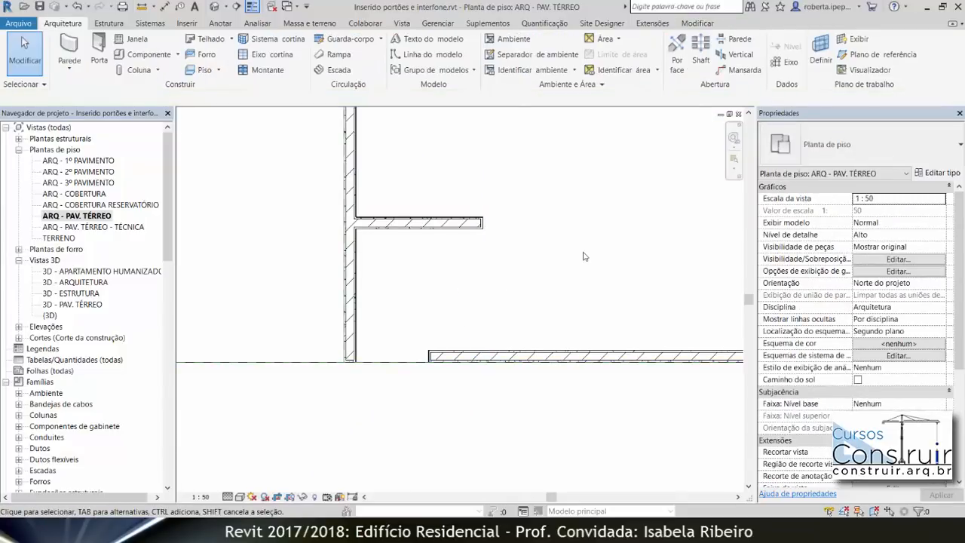
Add an aligned dimension across the gate opening, from the side boundary wall's inner face to the front wall's end.
{"action": "scroll", "coordinate": [370, 359], "scroll_direction": "up", "scroll_amount": 2}
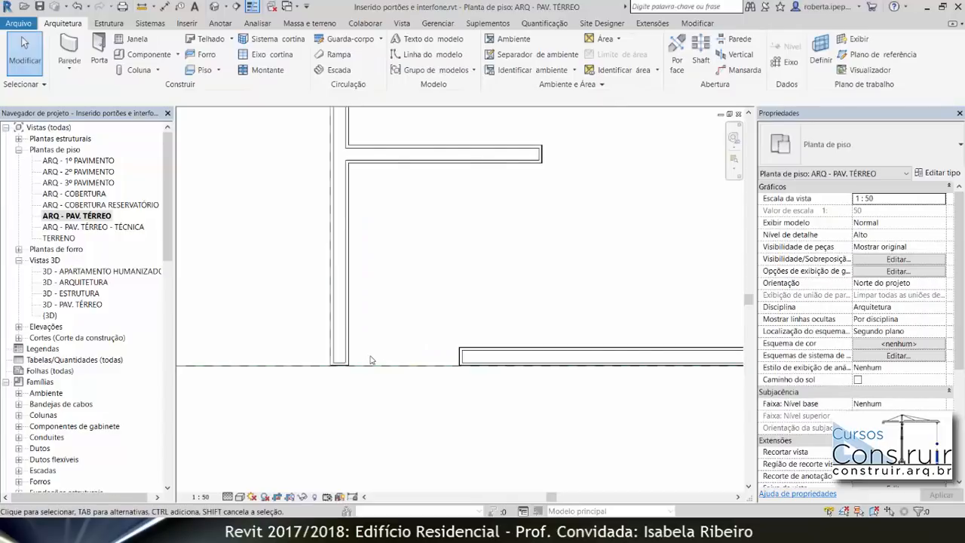
{"action": "middle_click_drag", "start_coordinate": [370, 360], "coordinate": [392, 365]}
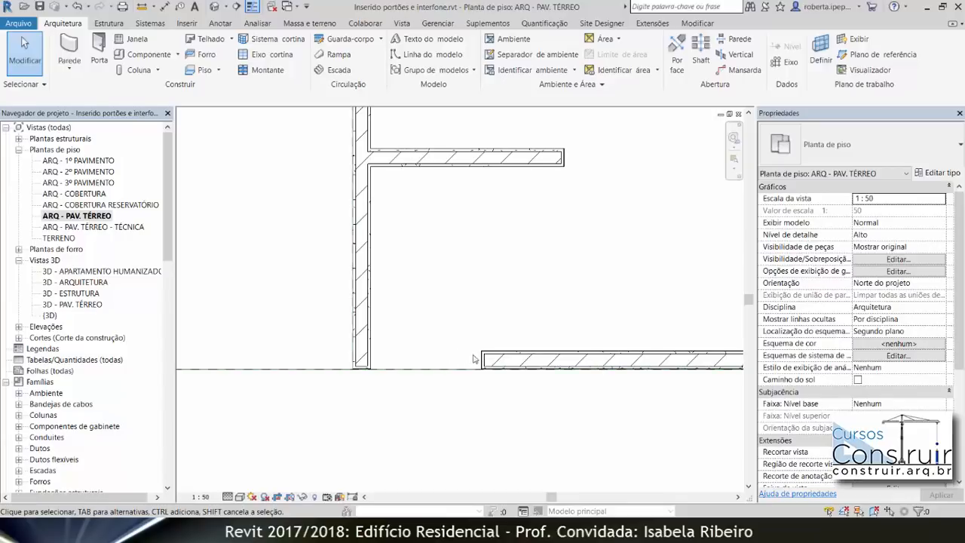
{"action": "left_click", "coordinate": [484, 360]}
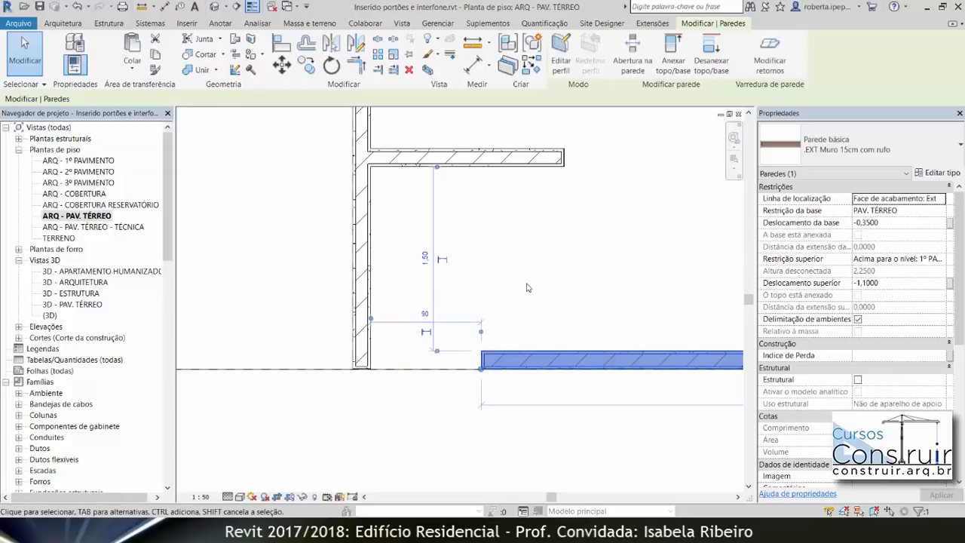
{"action": "key", "text": "Escape"}
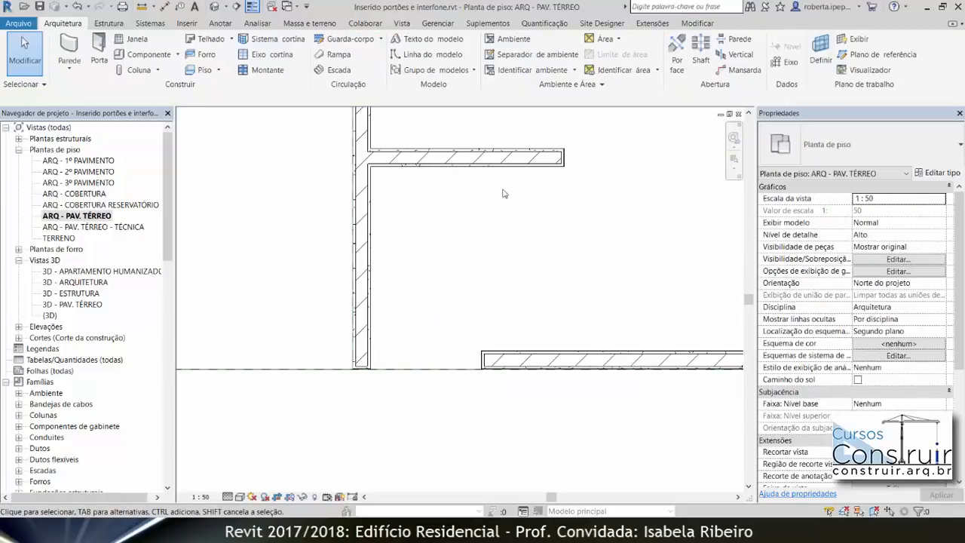
{"action": "left_click", "coordinate": [698, 25]}
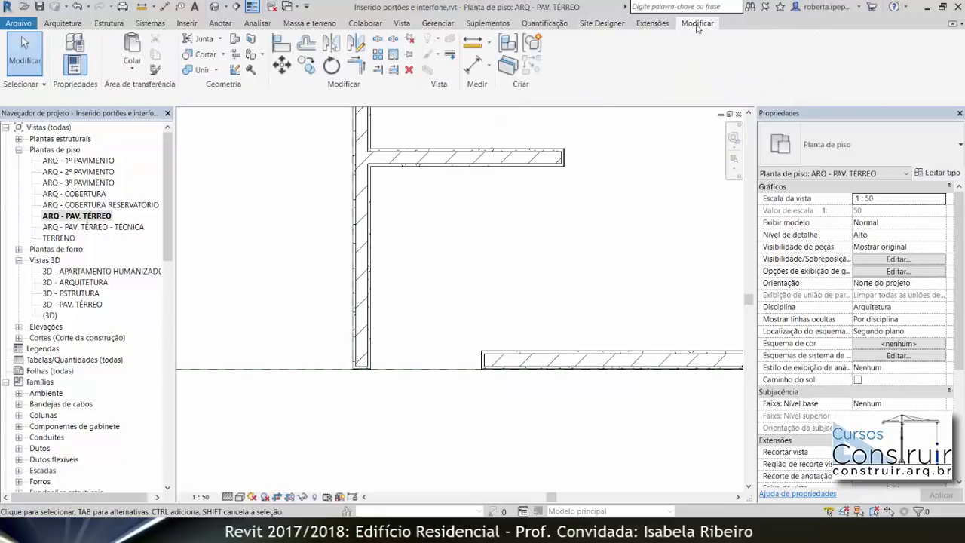
{"action": "left_click", "coordinate": [472, 66]}
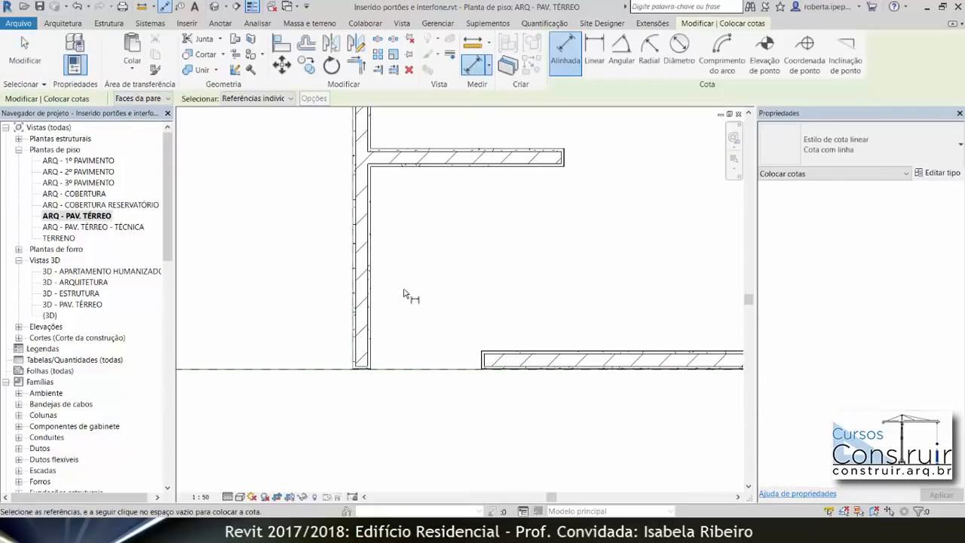
{"action": "scroll", "coordinate": [375, 374], "scroll_direction": "up", "scroll_amount": 3}
{"action": "left_click", "coordinate": [370, 374]}
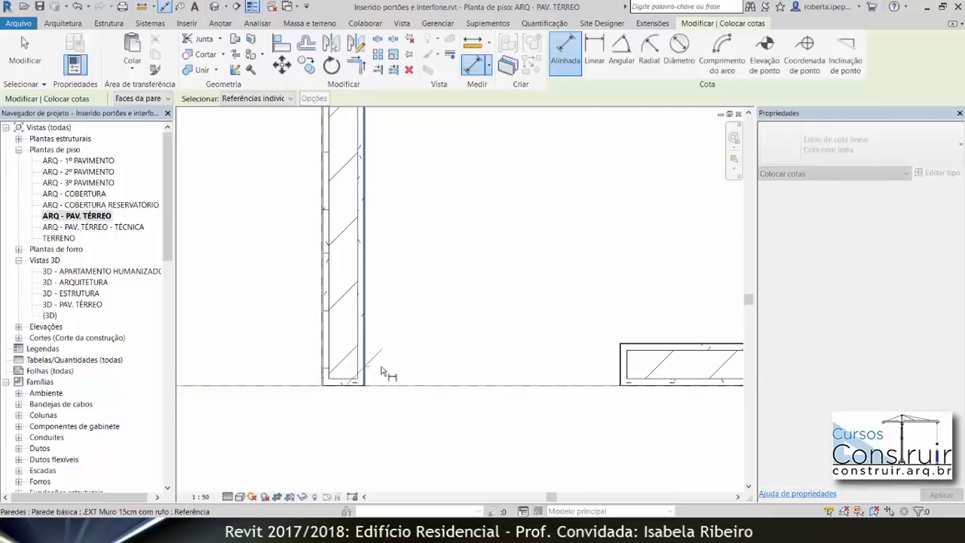
{"action": "left_click", "coordinate": [620, 367]}
{"action": "left_click", "coordinate": [556, 246]}
{"action": "key", "text": "Escape"}
{"action": "key", "text": "Escape"}
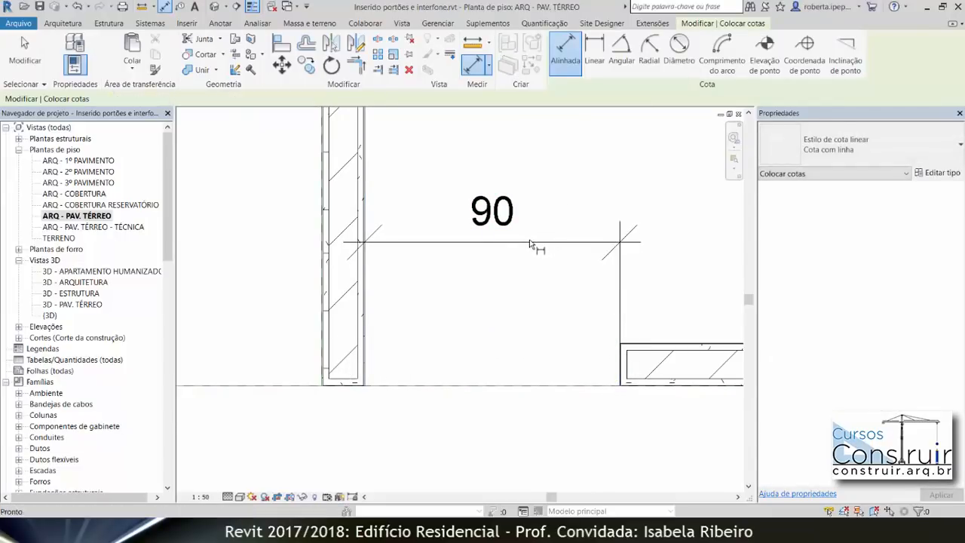
Set the gate opening's width to 1,06 m by moving the front wall's end through its dimension.
{"action": "scroll", "coordinate": [491, 302], "scroll_direction": "down", "scroll_amount": 2}
{"action": "middle_click_drag", "start_coordinate": [491, 302], "coordinate": [458, 307]}
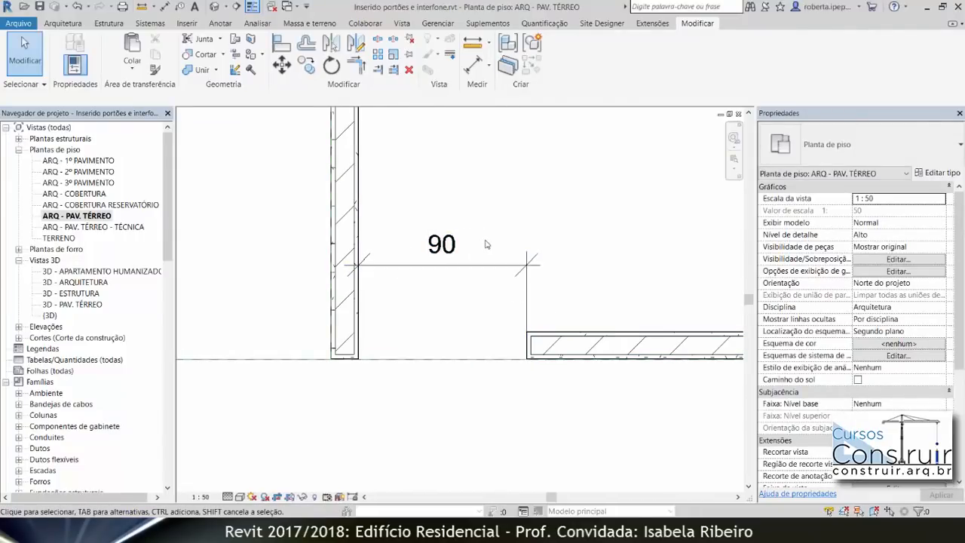
{"action": "left_click", "coordinate": [581, 322]}
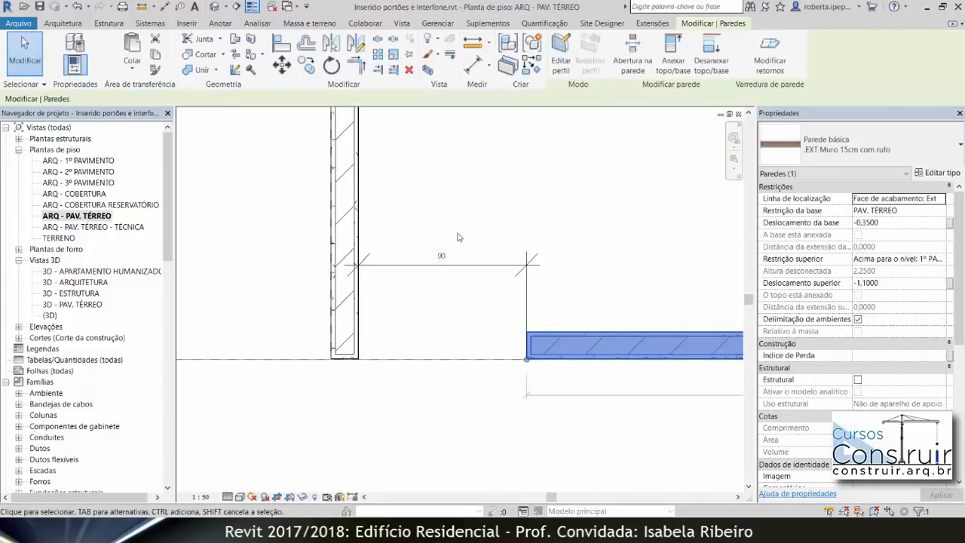
{"action": "left_click", "coordinate": [443, 257]}
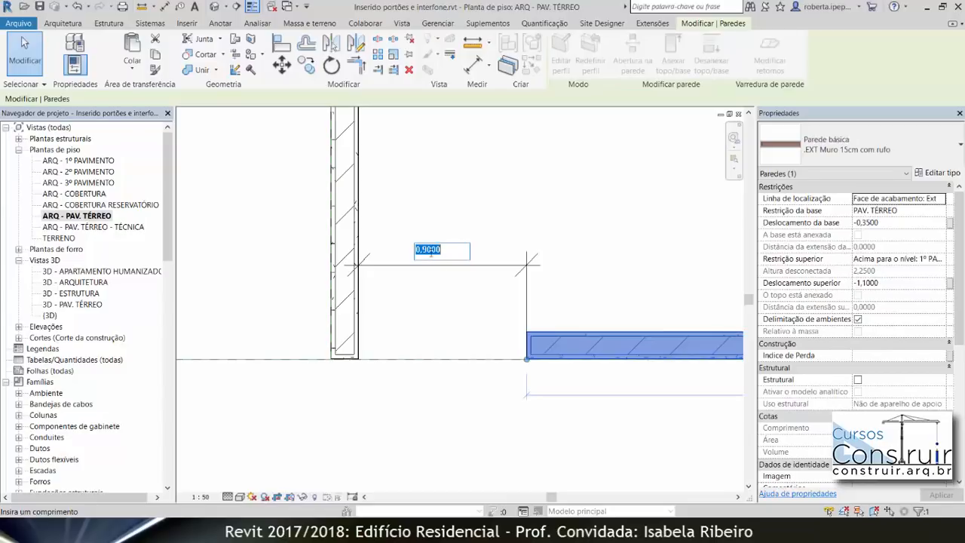
{"action": "type", "text": "1,06"}
{"action": "key", "text": "Return"}
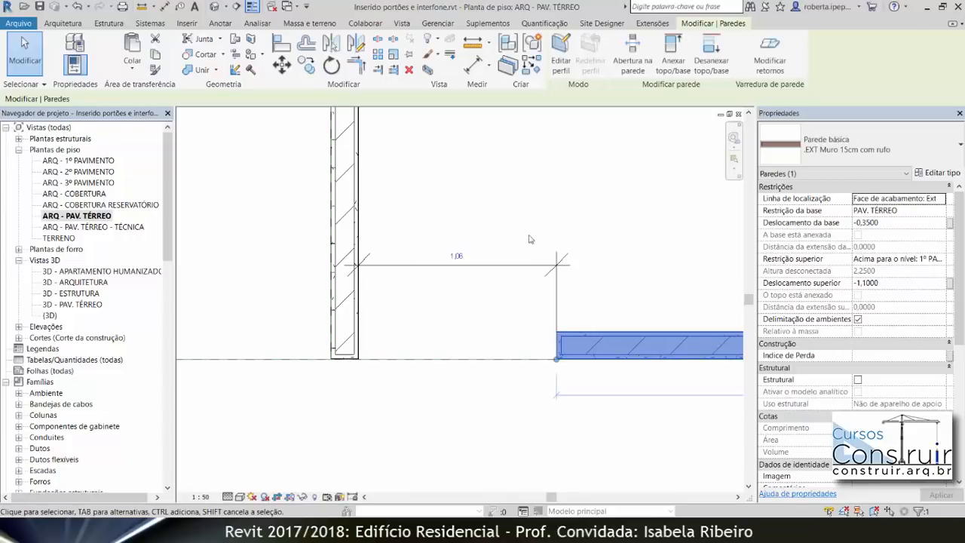
Delete the aligned dimension spanning the gate opening between the side boundary wall and the front wall's end.
{"action": "left_click", "coordinate": [597, 279]}
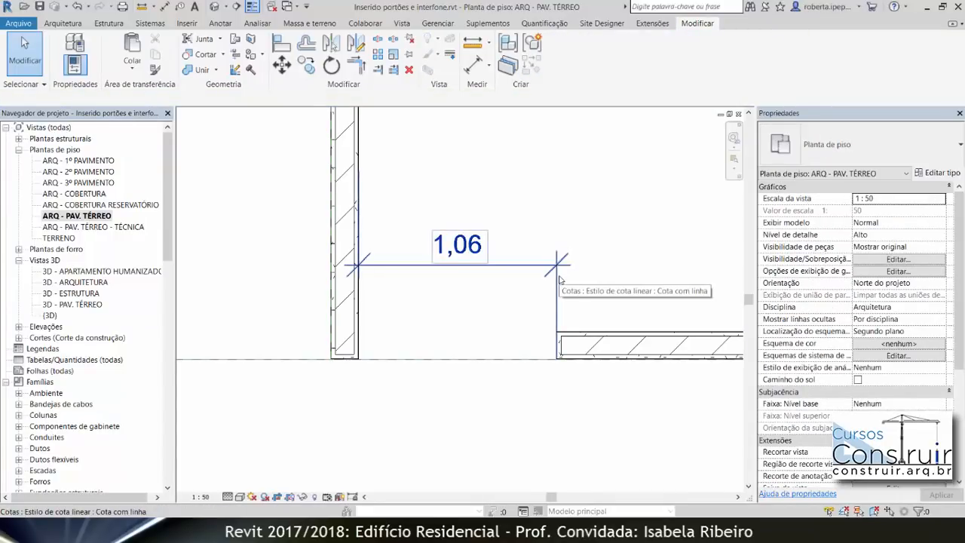
{"action": "left_click", "coordinate": [559, 279]}
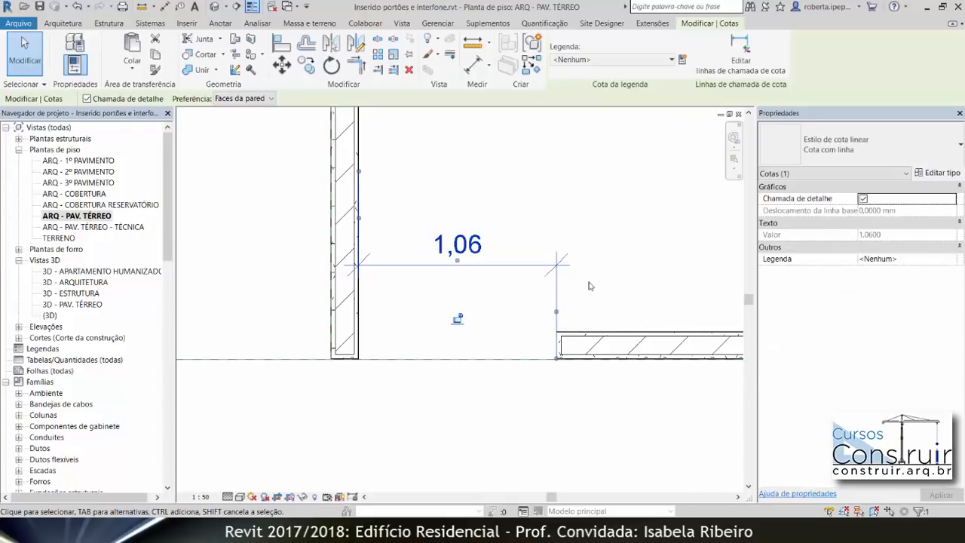
{"action": "key", "text": "Delete"}
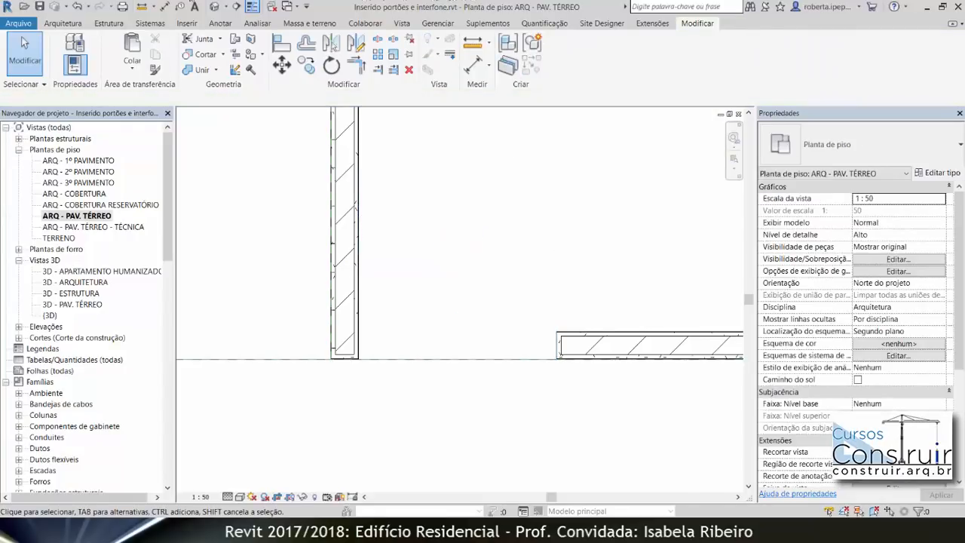
Draw a horizontal reference plane from the midpoint of the front wall's end across the opening to beyond the side boundary wall.
{"action": "left_click", "coordinate": [66, 24]}
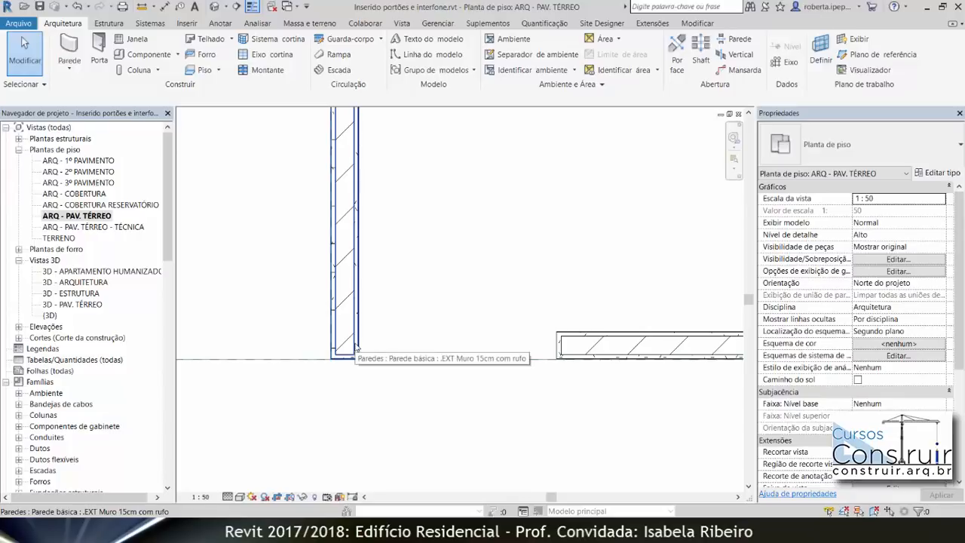
{"action": "left_click", "coordinate": [875, 54]}
{"action": "scroll", "coordinate": [549, 350], "scroll_direction": "up", "scroll_amount": 2}
{"action": "left_click", "coordinate": [553, 345]}
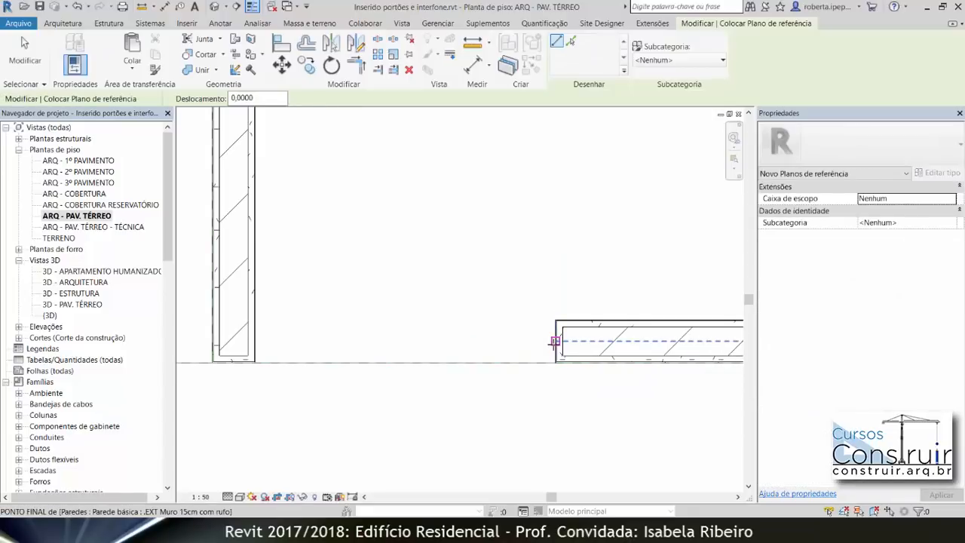
{"action": "left_click", "coordinate": [185, 340]}
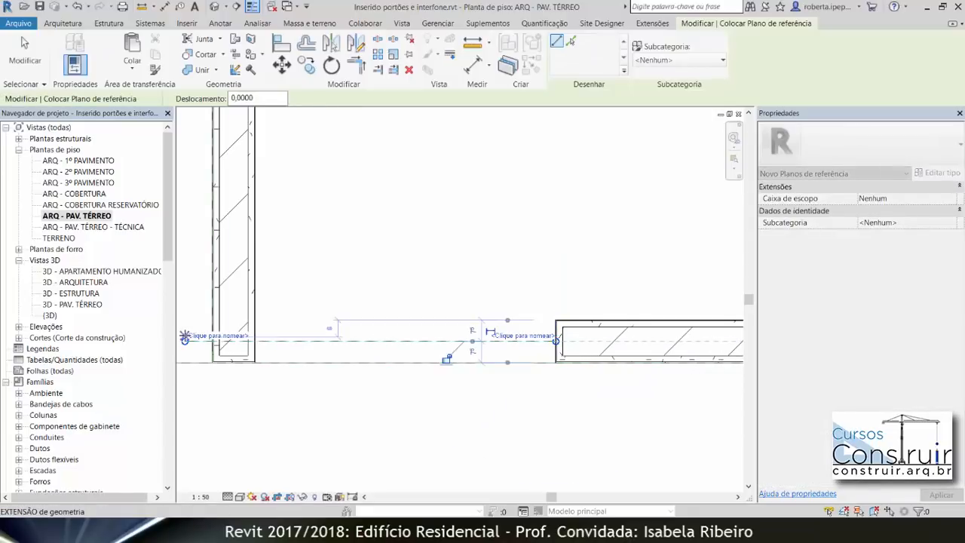
{"action": "key", "text": "Escape"}
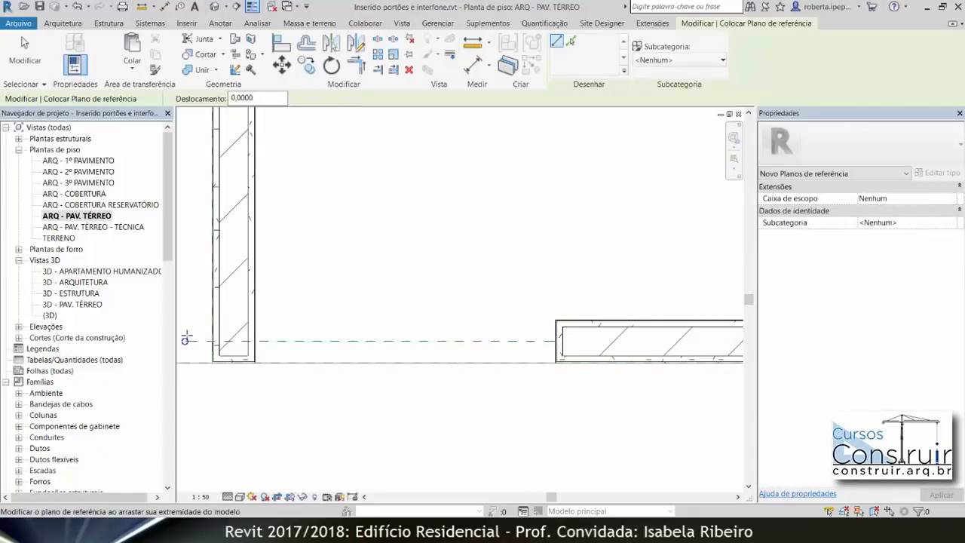
{"action": "key", "text": "Escape"}
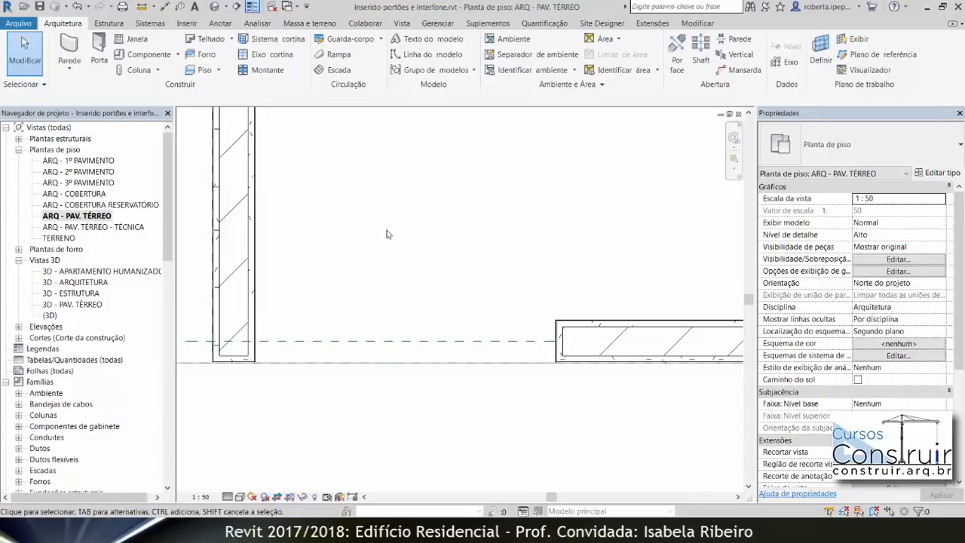
Draw a Parede cortina wall along the reference plane from the side wall's inner face to the front wall's end, flipped to the street side.
{"action": "middle_click_drag", "start_coordinate": [387, 234], "coordinate": [416, 235]}
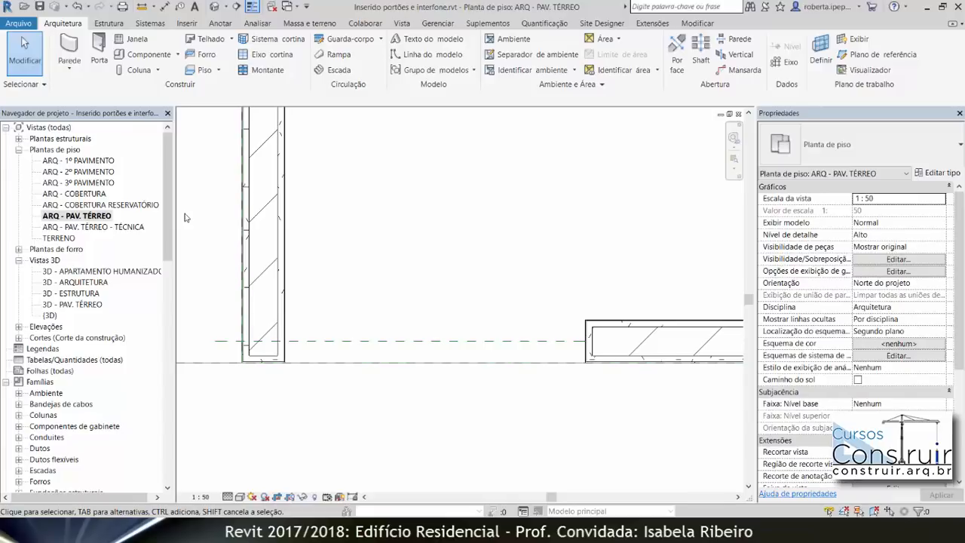
{"action": "left_click", "coordinate": [69, 53]}
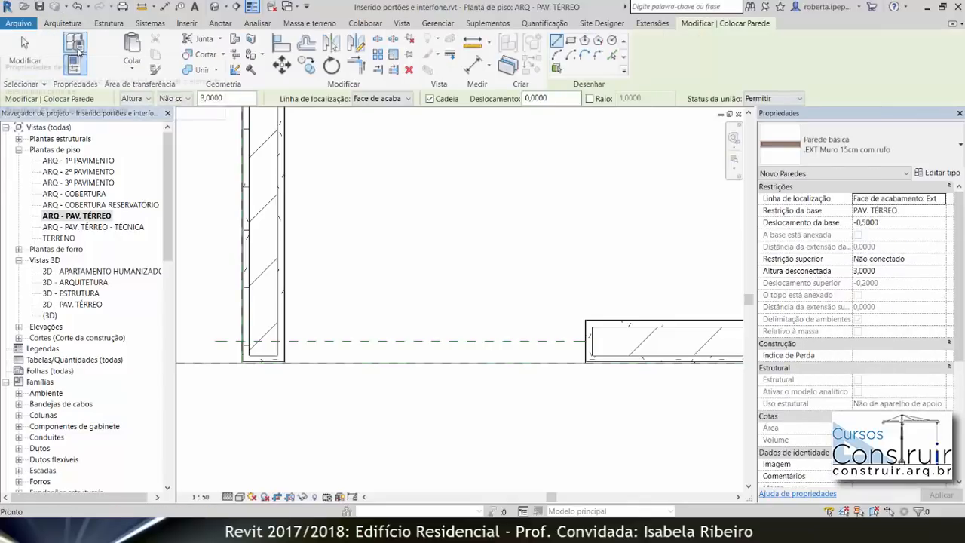
{"action": "left_click", "coordinate": [937, 134]}
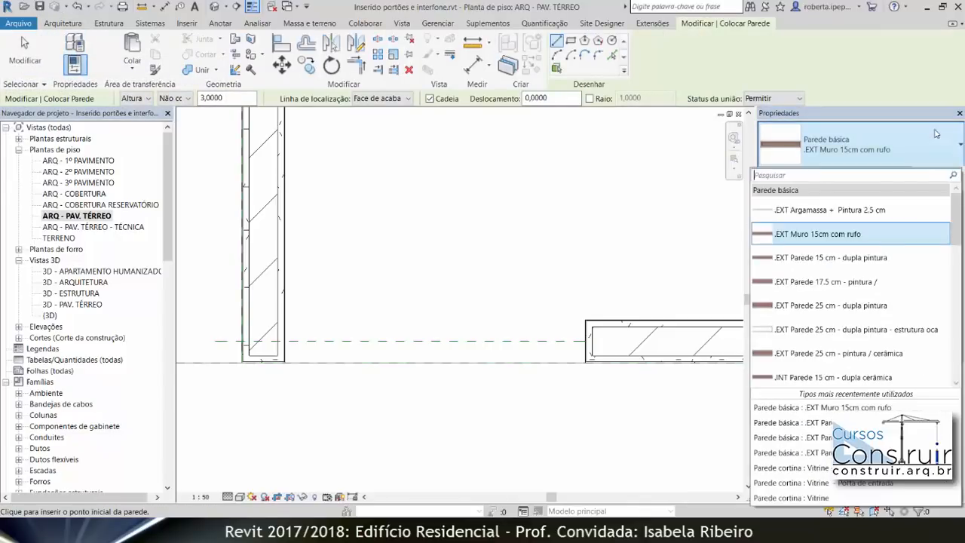
{"action": "scroll", "coordinate": [914, 194], "scroll_direction": "down", "scroll_amount": 10}
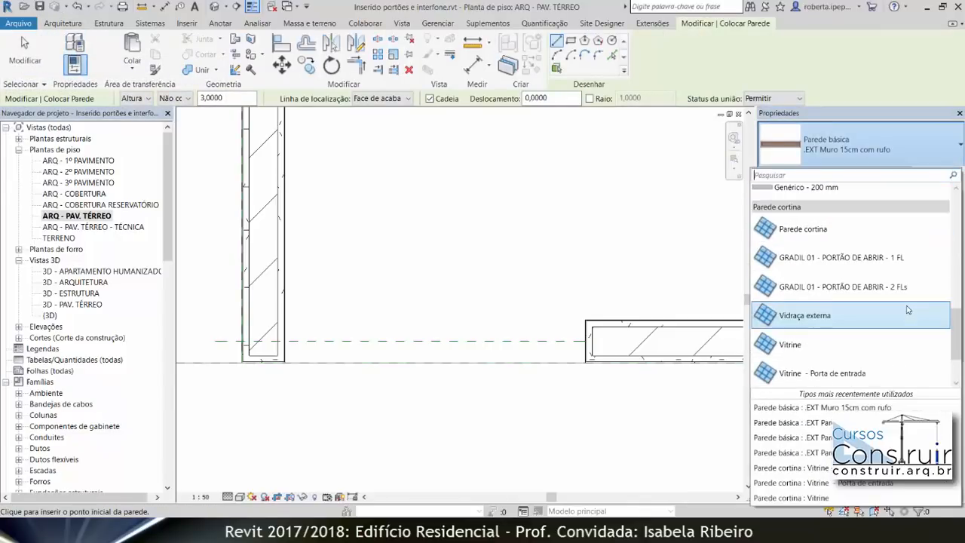
{"action": "left_click", "coordinate": [843, 232]}
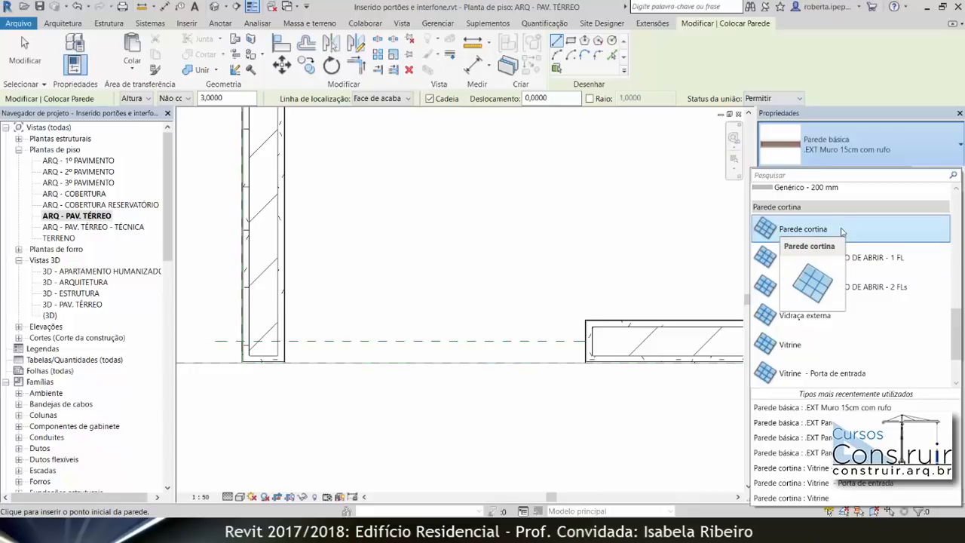
{"action": "left_click", "coordinate": [842, 230]}
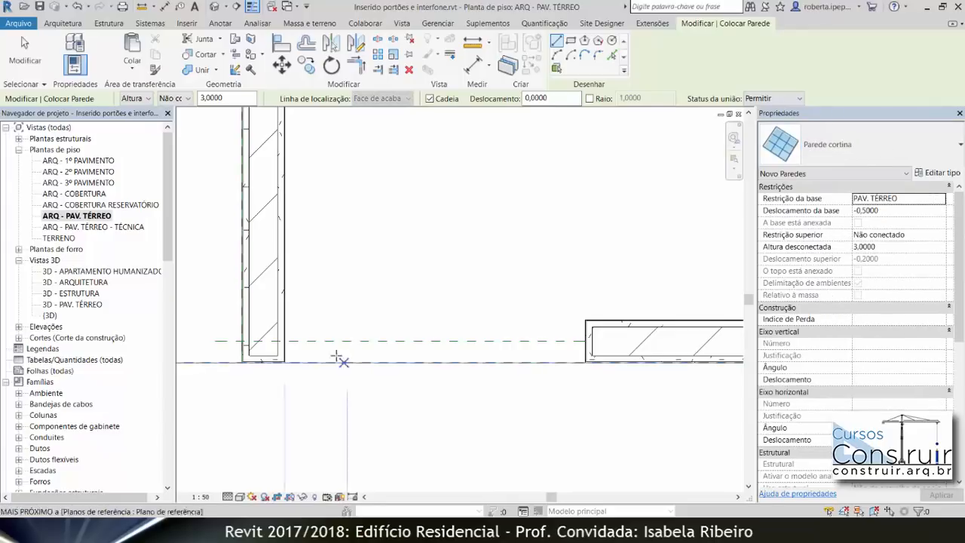
{"action": "scroll", "coordinate": [287, 340], "scroll_direction": "up", "scroll_amount": 1}
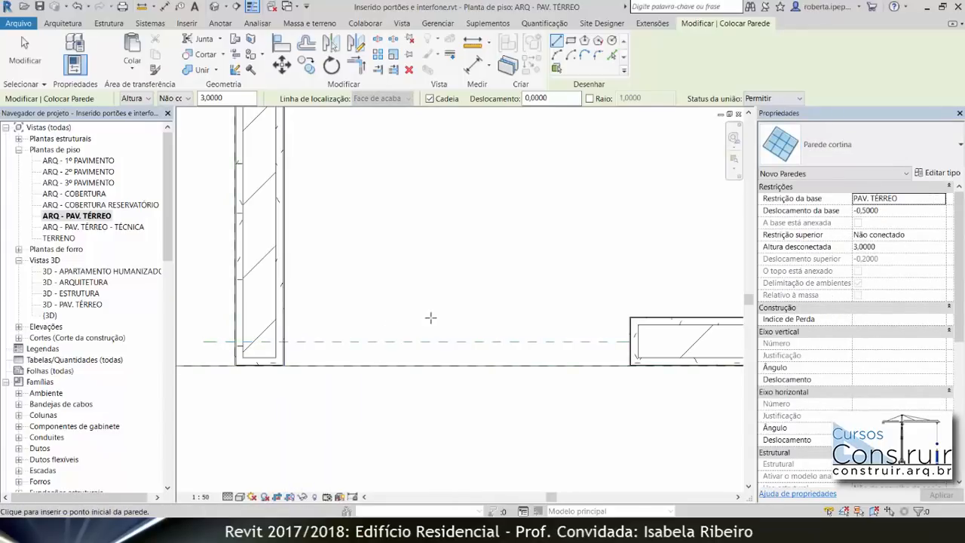
{"action": "scroll", "coordinate": [520, 324], "scroll_direction": "down", "scroll_amount": 1}
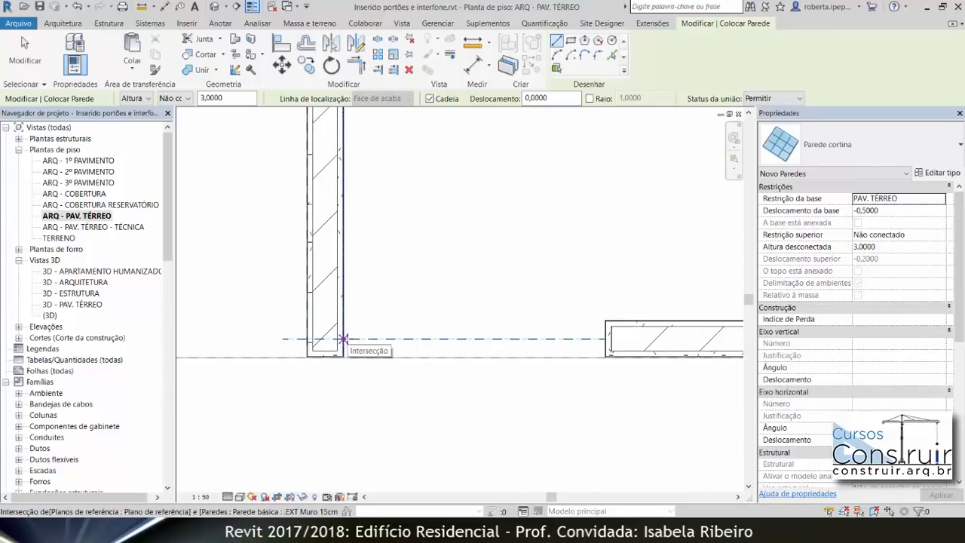
{"action": "left_click", "coordinate": [343, 338]}
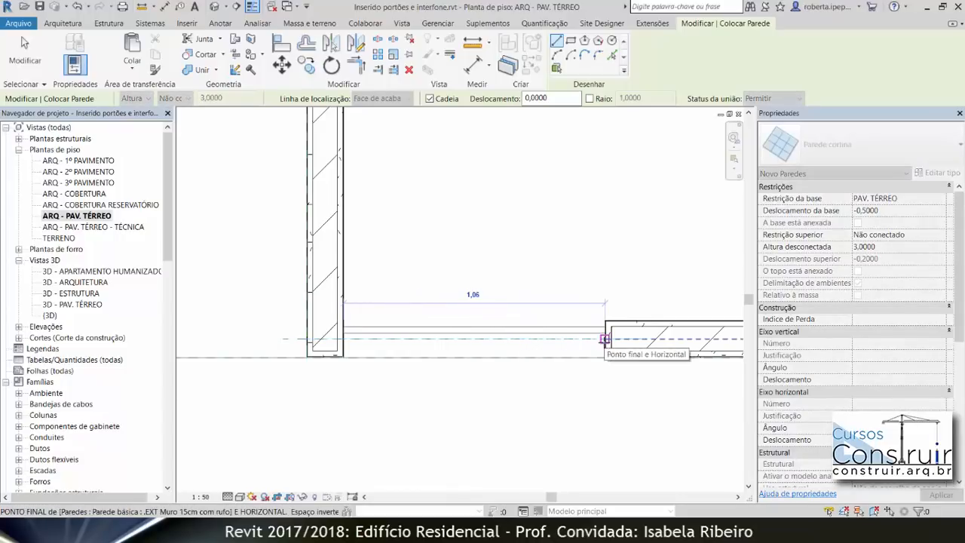
{"action": "key", "text": "space"}
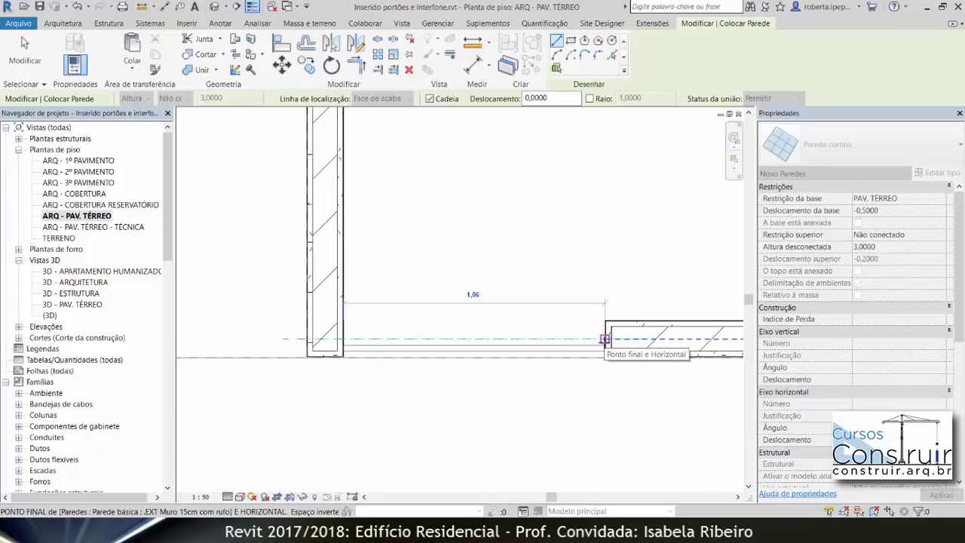
{"action": "left_click", "coordinate": [605, 338]}
{"action": "key", "text": "Escape"}
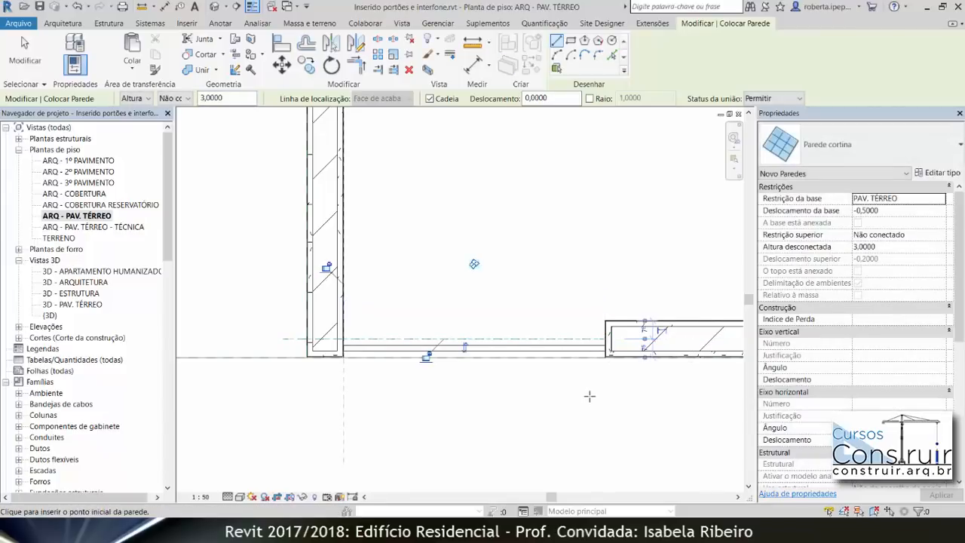
{"action": "key", "text": "Escape"}
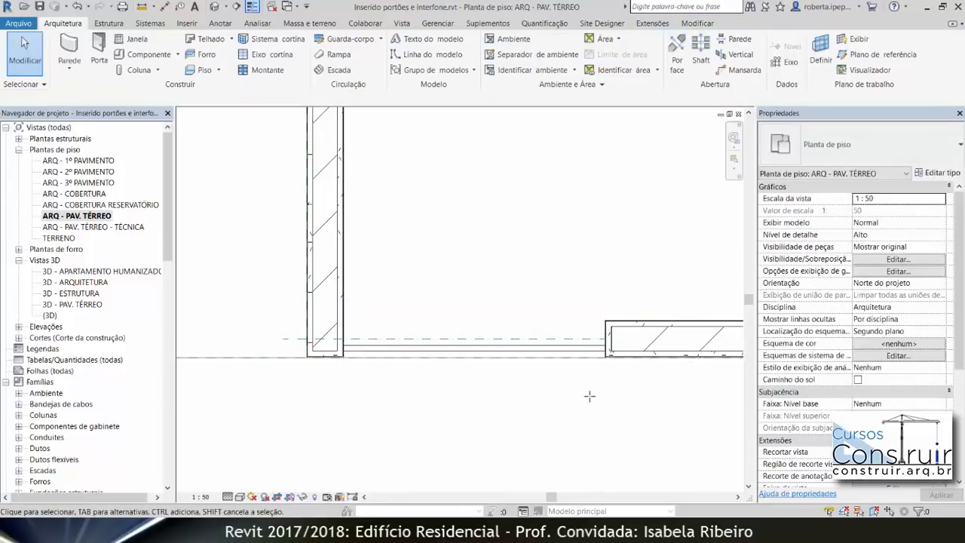
Set the curtain wall's base offset to -0,1750 and its unconnected height to 2,0750.
{"action": "left_click", "coordinate": [543, 355]}
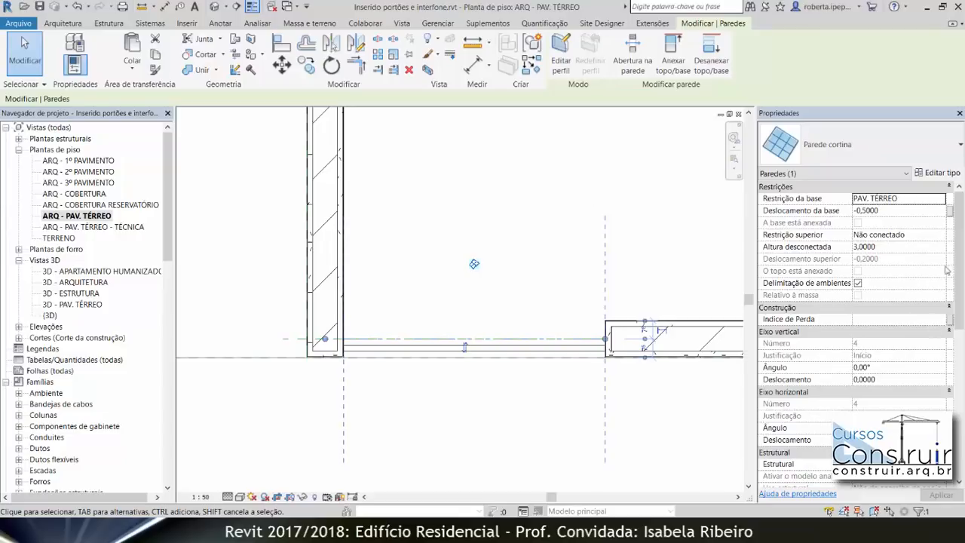
{"action": "left_click", "coordinate": [905, 212]}
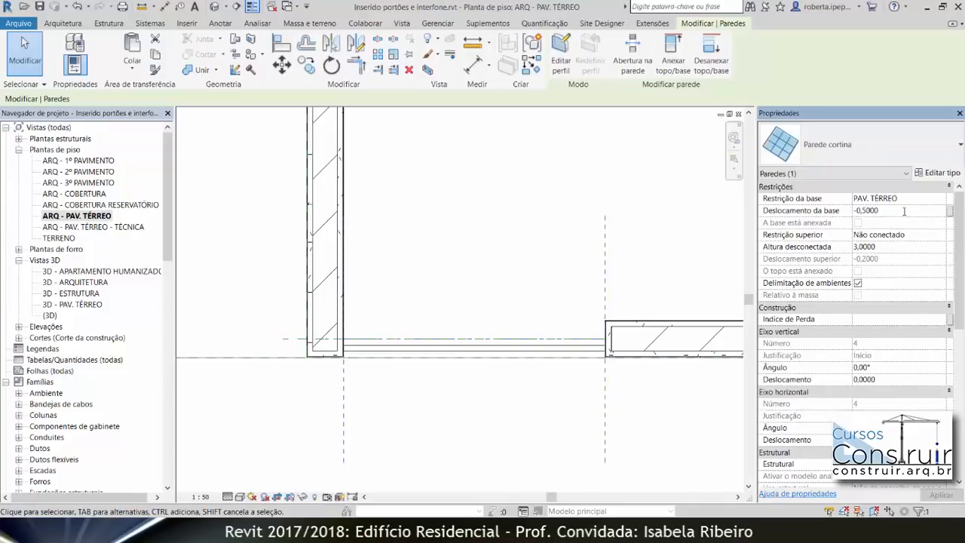
{"action": "left_click_drag", "start_coordinate": [879, 211], "coordinate": [863, 211]}
{"action": "type", "text": "175"}
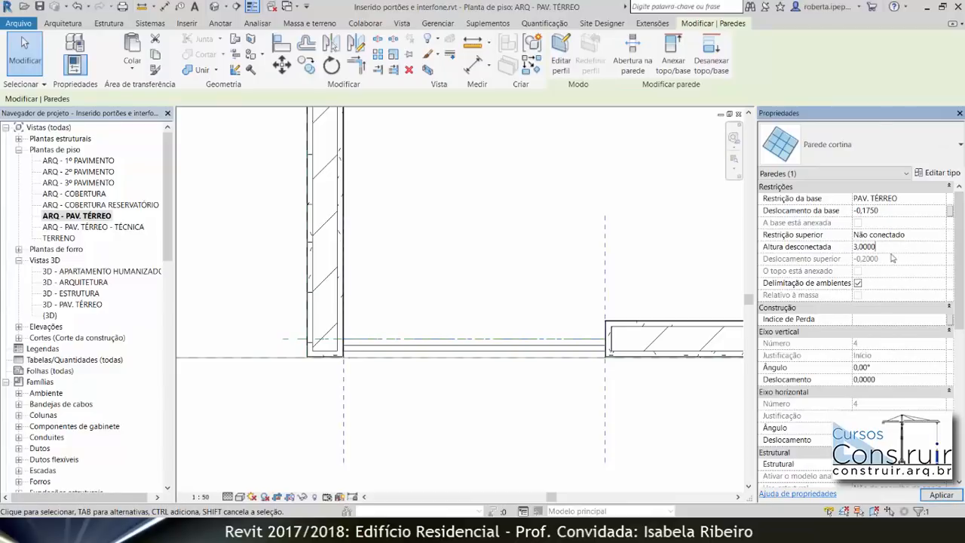
{"action": "left_click", "coordinate": [855, 247]}
{"action": "type", "text": "2,075"}
{"action": "key", "text": "Return"}
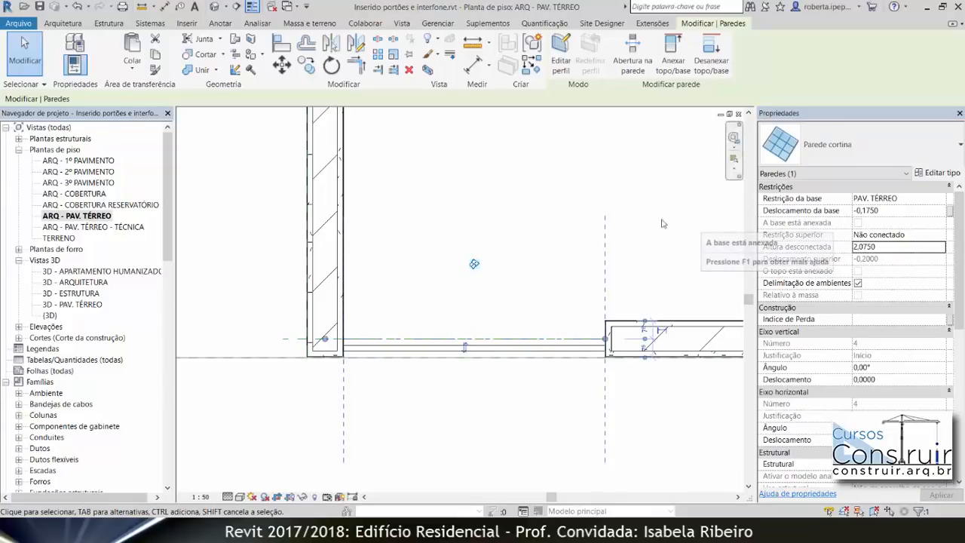
{"action": "left_click", "coordinate": [506, 310]}
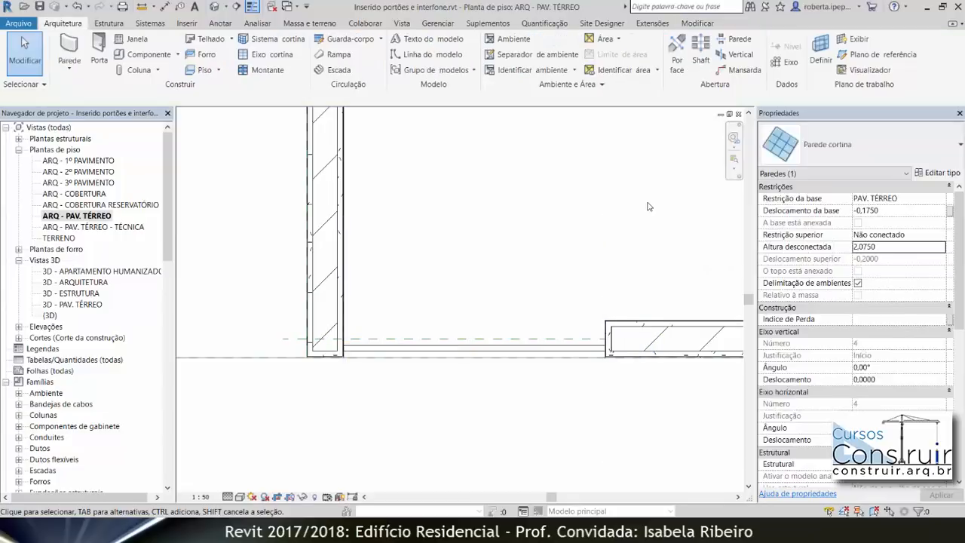
Change the curtain wall in the opening to the type GRADIL 01 - PORTÃO DE ABRIR - 1 FL.
{"action": "left_click", "coordinate": [381, 354]}
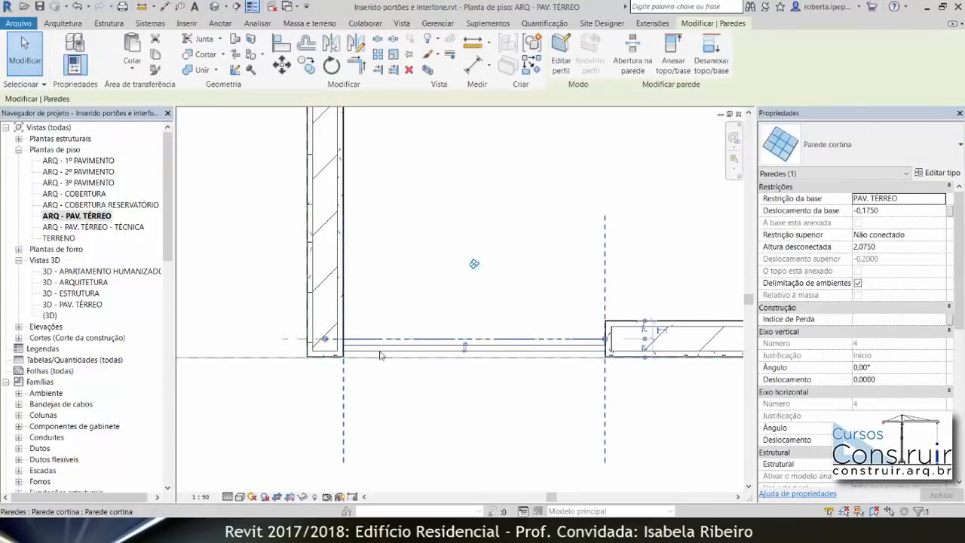
{"action": "left_click", "coordinate": [899, 162]}
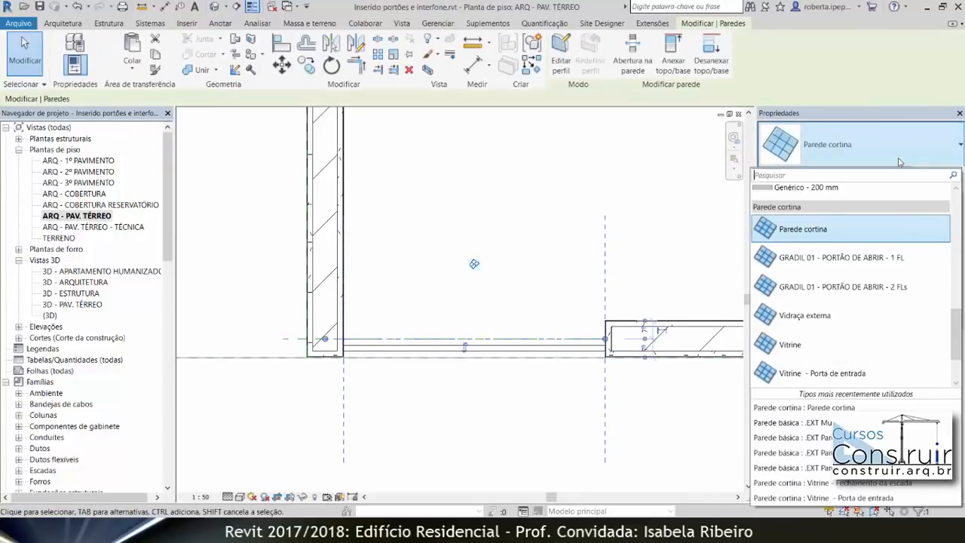
{"action": "left_click", "coordinate": [867, 270]}
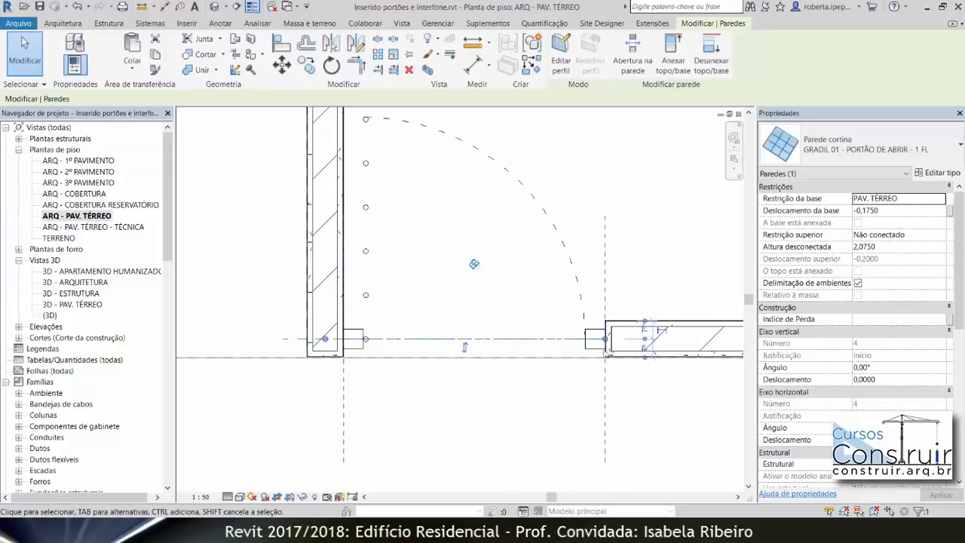
{"action": "left_click", "coordinate": [293, 341]}
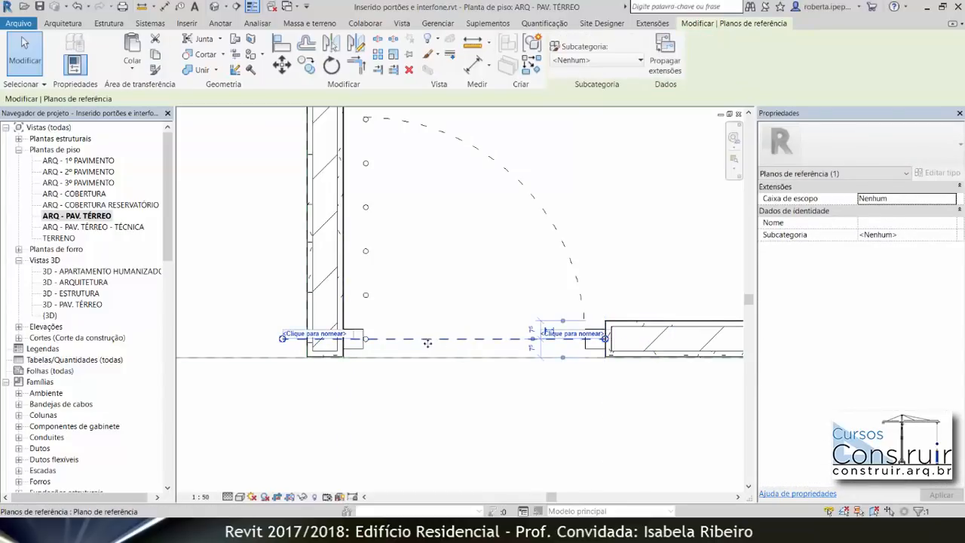
{"action": "key", "text": "Escape"}
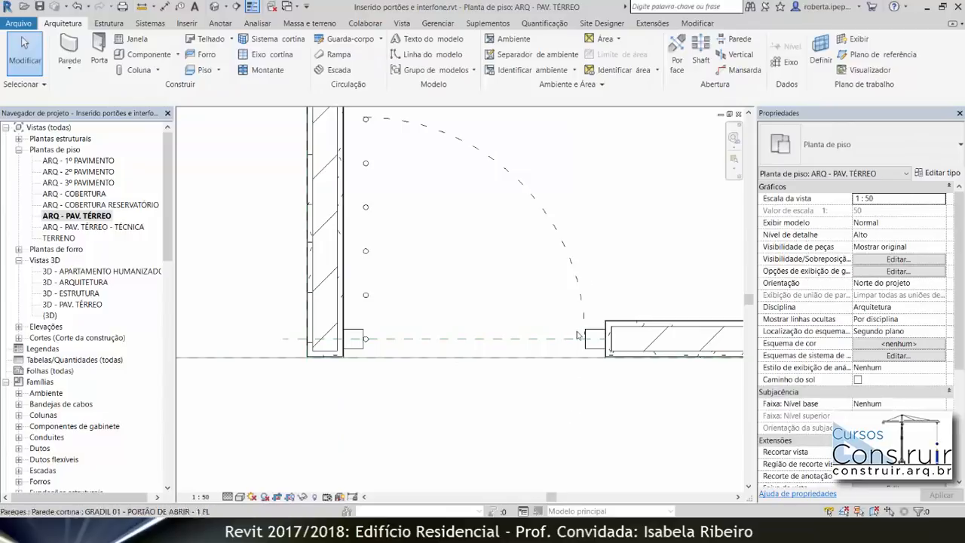
Measure the clear width between the gate's two side mullions.
{"action": "left_click", "coordinate": [697, 23]}
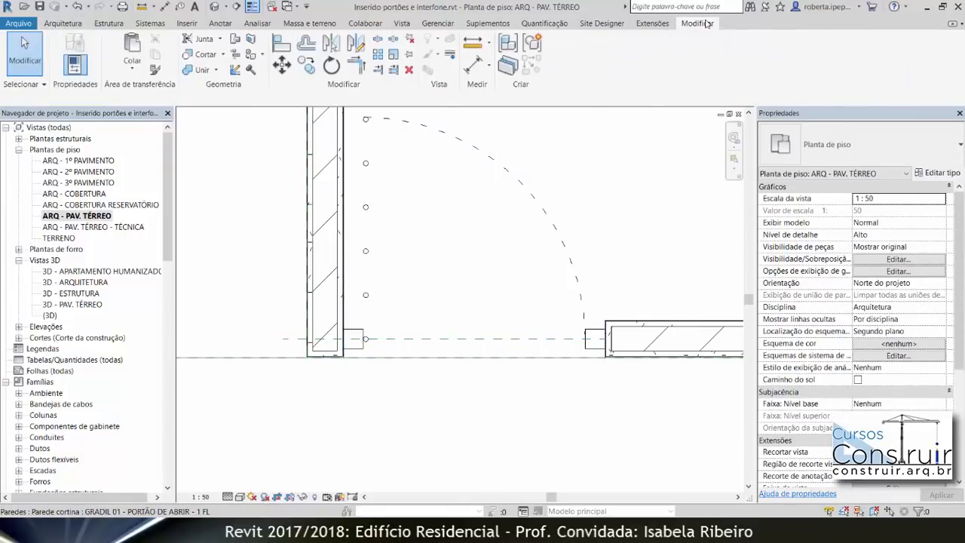
{"action": "left_click", "coordinate": [473, 42]}
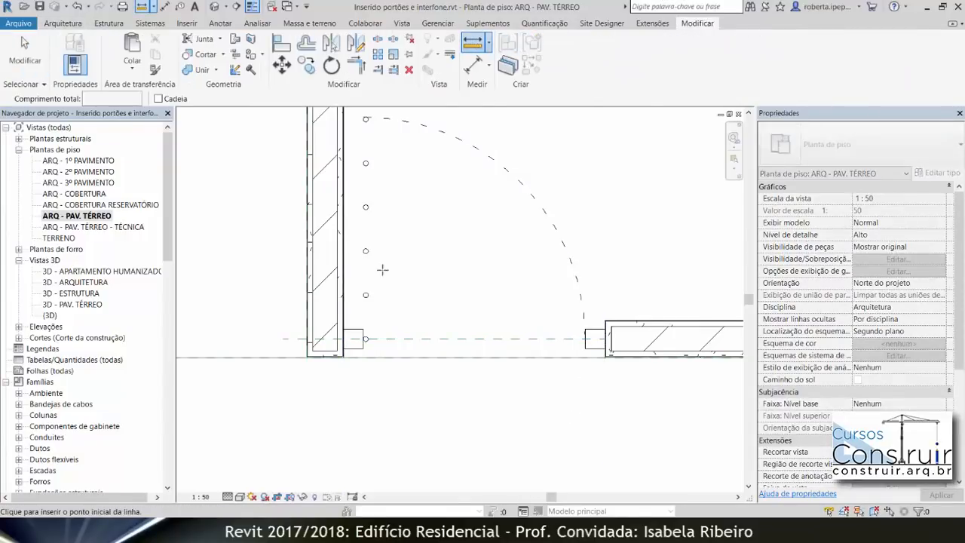
{"action": "left_click", "coordinate": [366, 338]}
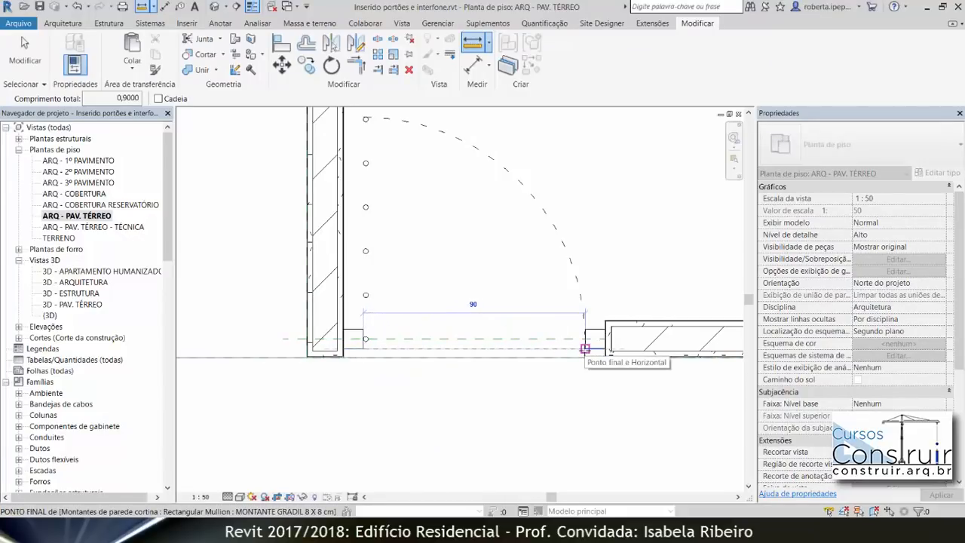
{"action": "key", "text": "Escape"}
{"action": "key", "text": "Escape"}
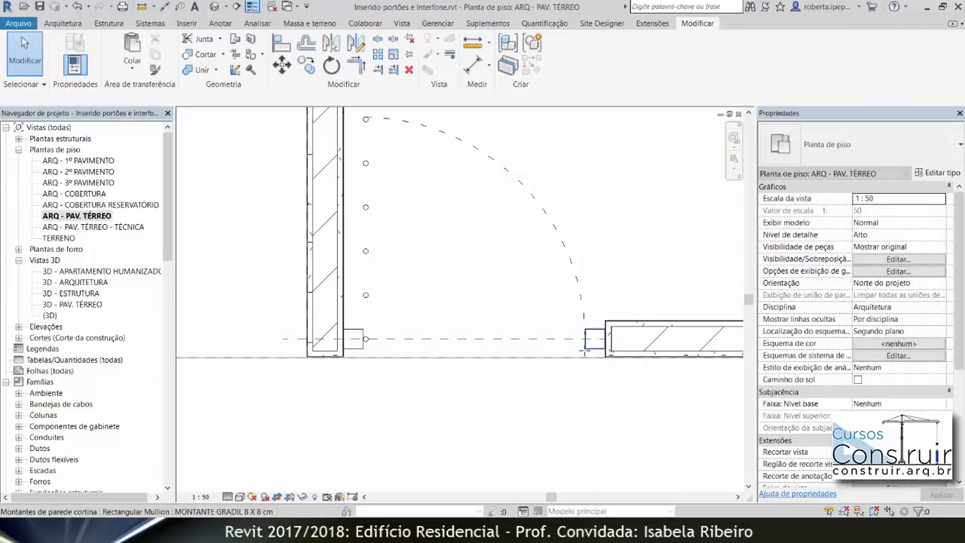
Delete the reference plane running through the pedestrian gate's opening.
{"action": "left_click", "coordinate": [286, 340]}
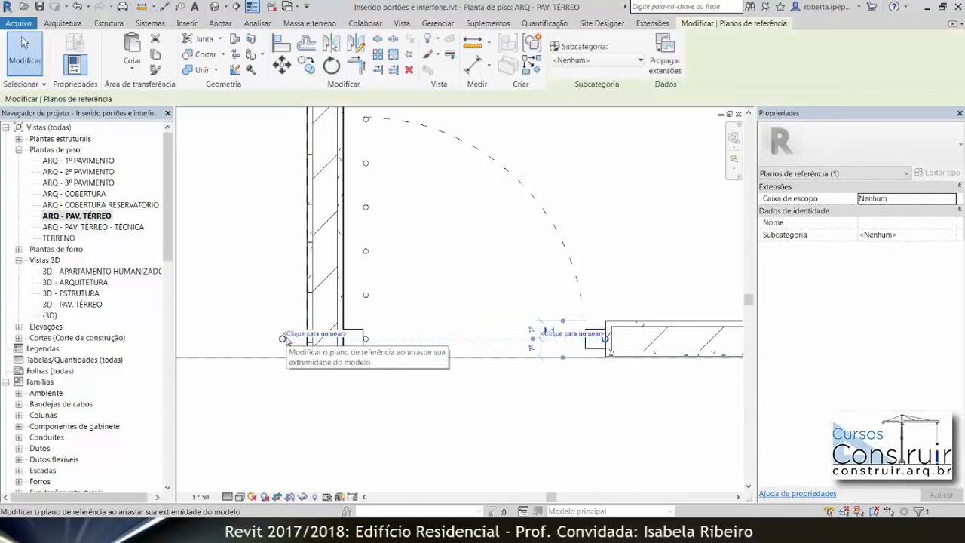
{"action": "key", "text": "Delete"}
{"action": "scroll", "coordinate": [438, 377], "scroll_direction": "down", "scroll_amount": 4}
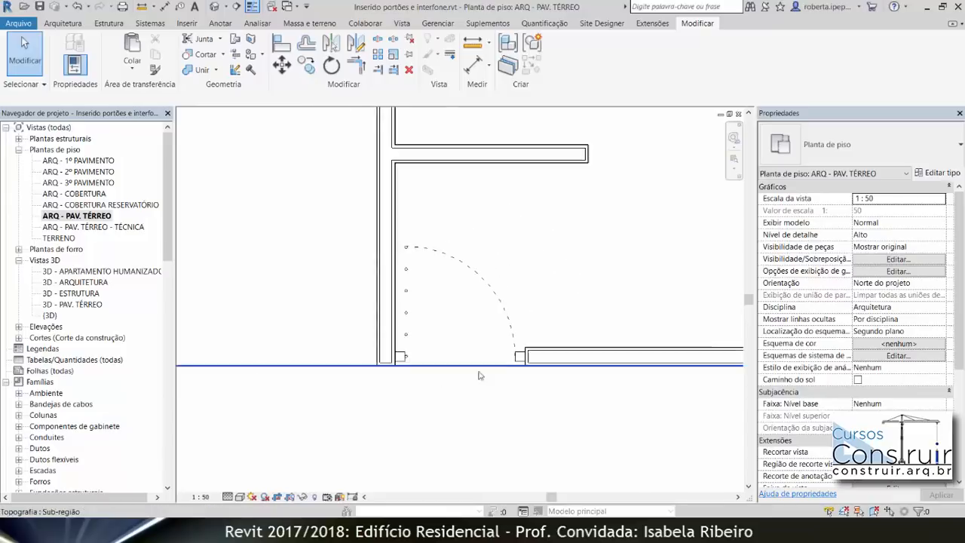
Examine the new railing gate and its fit between the walls from several angles in the 3D - ARQUITETURA view.
{"action": "double_click", "coordinate": [76, 283]}
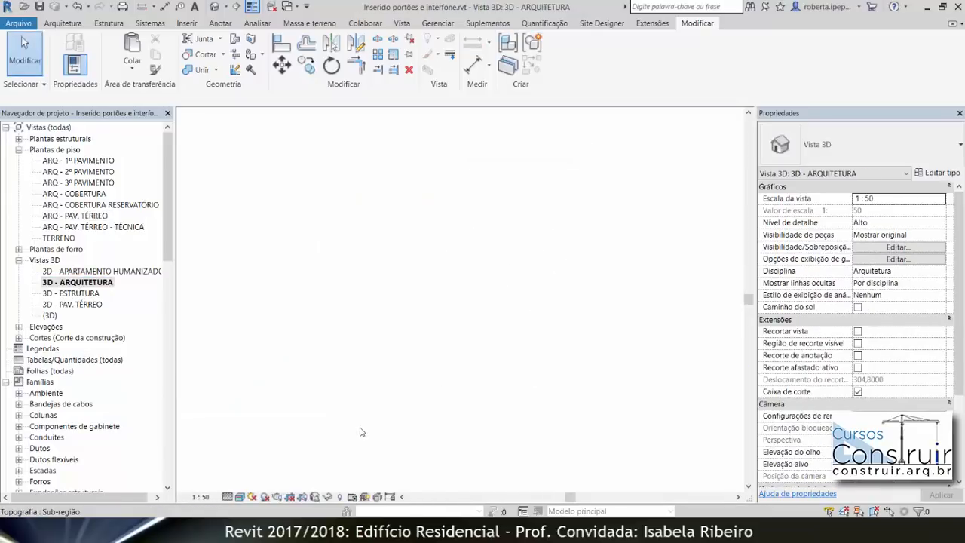
{"action": "scroll", "coordinate": [249, 287], "scroll_direction": "up", "scroll_amount": 5}
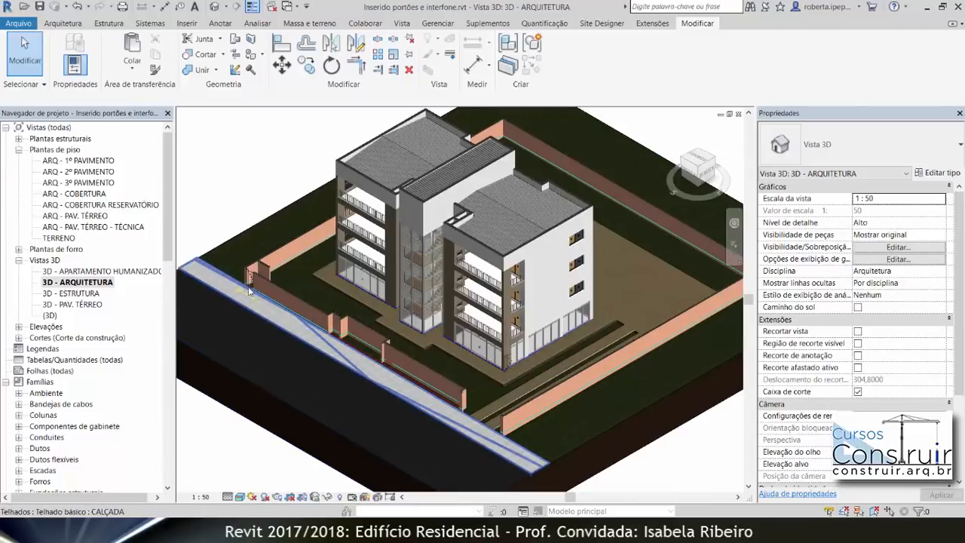
{"action": "scroll", "coordinate": [234, 258], "scroll_direction": "up", "scroll_amount": 6}
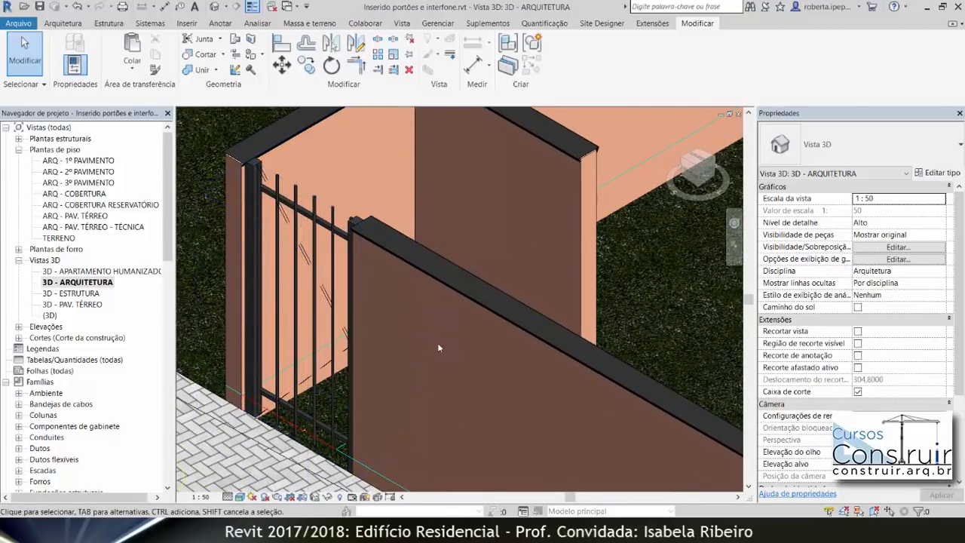
{"action": "scroll", "coordinate": [441, 350], "scroll_direction": "down", "scroll_amount": 1}
{"action": "middle_click_drag", "start_coordinate": [442, 354], "coordinate": [601, 3], "text": "shift"}
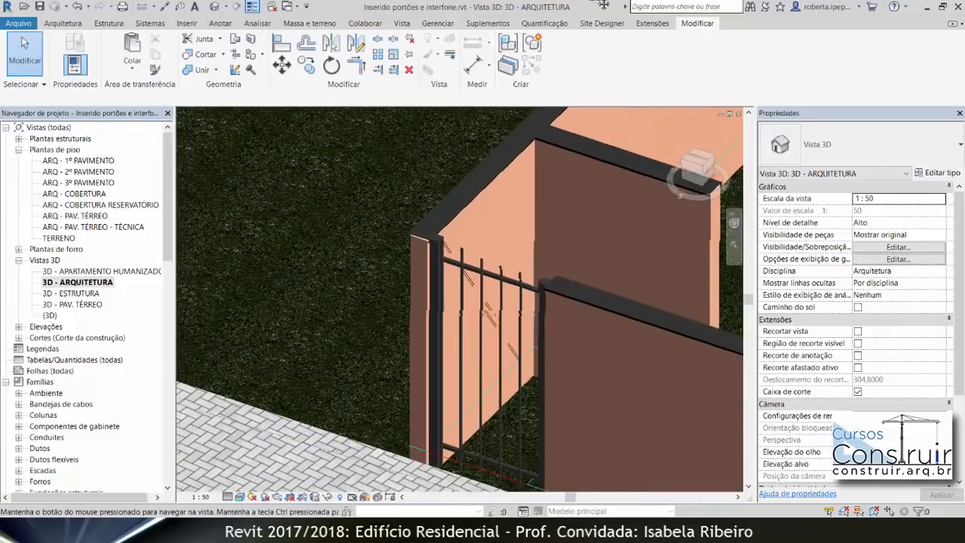
{"action": "left_click", "coordinate": [600, 372]}
{"action": "middle_click_drag", "start_coordinate": [600, 372], "coordinate": [691, 321], "text": "shift"}
{"action": "key", "text": "Escape"}
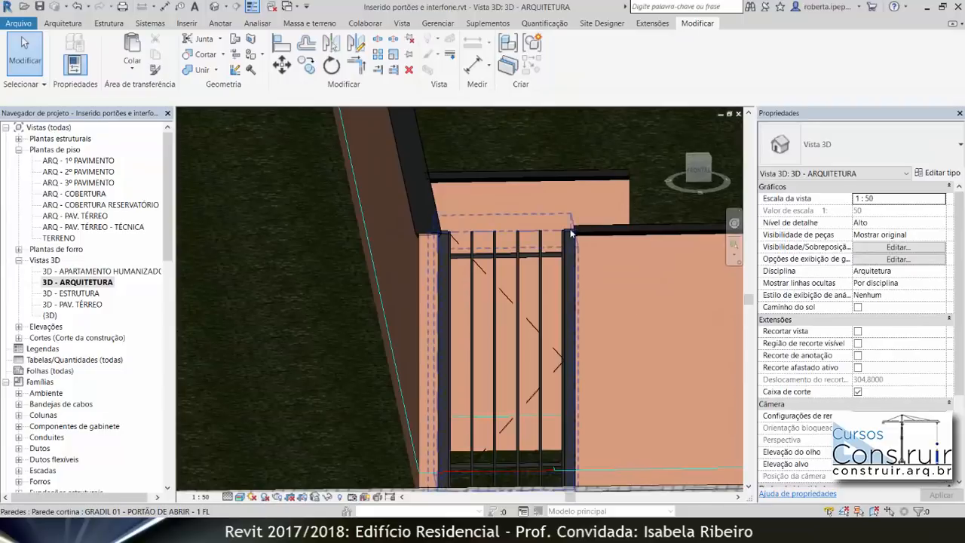
{"action": "scroll", "coordinate": [571, 234], "scroll_direction": "up", "scroll_amount": 5}
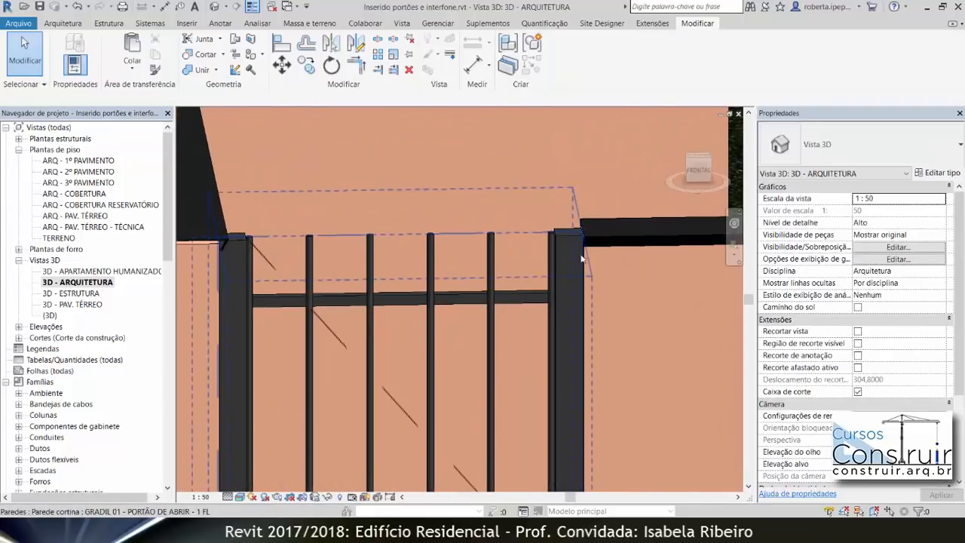
{"action": "middle_click_drag", "start_coordinate": [590, 257], "coordinate": [429, 364], "text": "shift"}
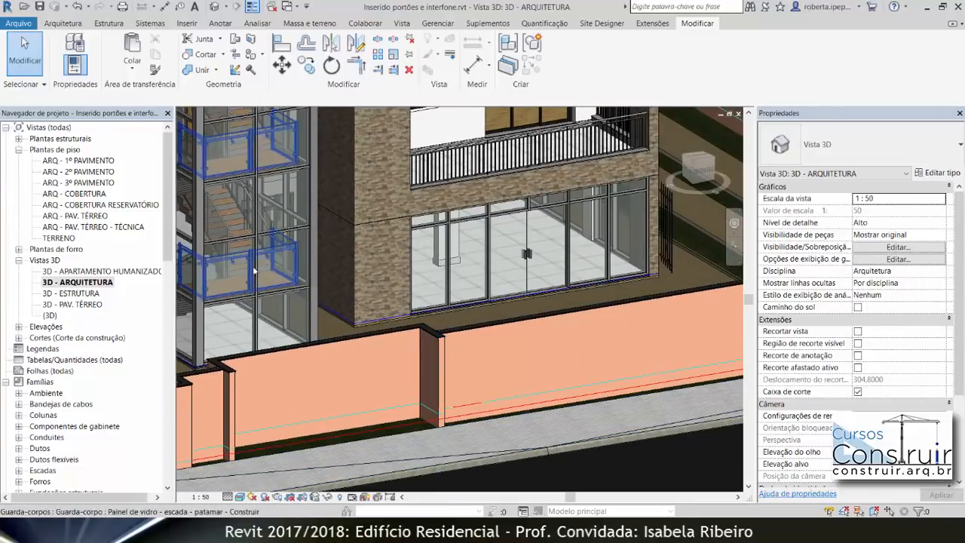
In the ARQ - PAV. TÉRREO plan, split the front wall about 0,42 m beyond the recess's return wall.
{"action": "left_click", "coordinate": [94, 216]}
{"action": "scroll", "coordinate": [539, 347], "scroll_direction": "down", "scroll_amount": 6}
{"action": "middle_click_drag", "start_coordinate": [588, 363], "coordinate": [2, 372]}
{"action": "middle_click_drag", "start_coordinate": [462, 354], "coordinate": [376, 361]}
{"action": "scroll", "coordinate": [476, 340], "scroll_direction": "up", "scroll_amount": 1}
{"action": "scroll", "coordinate": [434, 350], "scroll_direction": "up", "scroll_amount": 4}
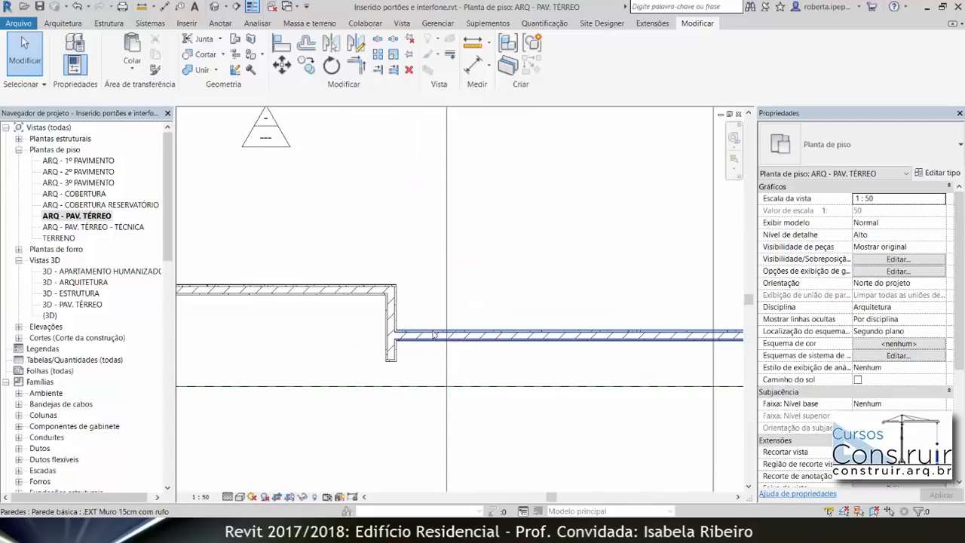
{"action": "scroll", "coordinate": [433, 334], "scroll_direction": "up", "scroll_amount": 2}
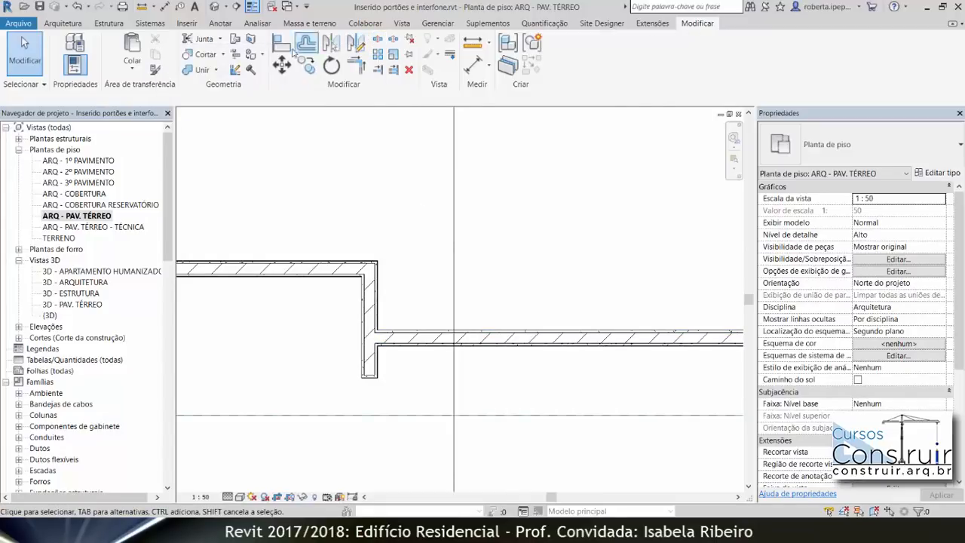
{"action": "left_click", "coordinate": [376, 40]}
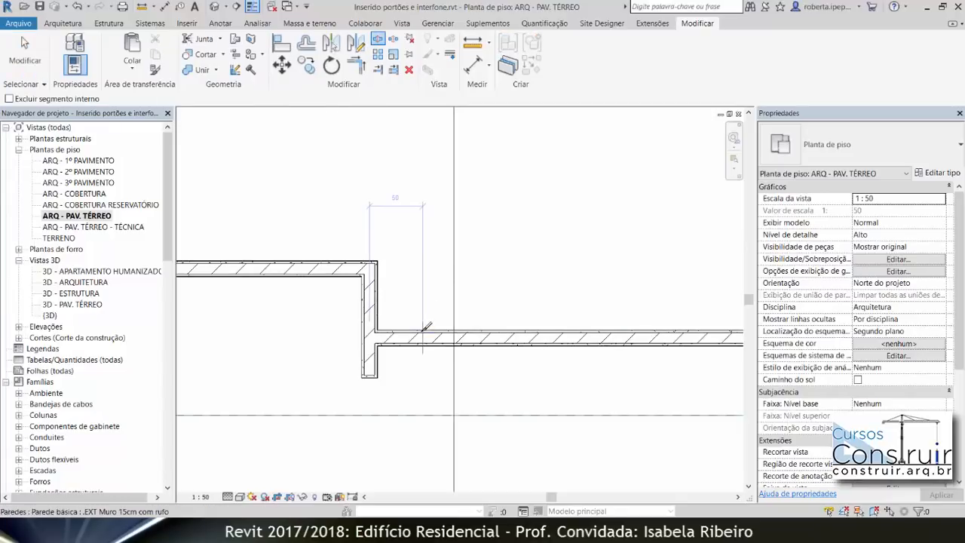
{"action": "left_click", "coordinate": [425, 329]}
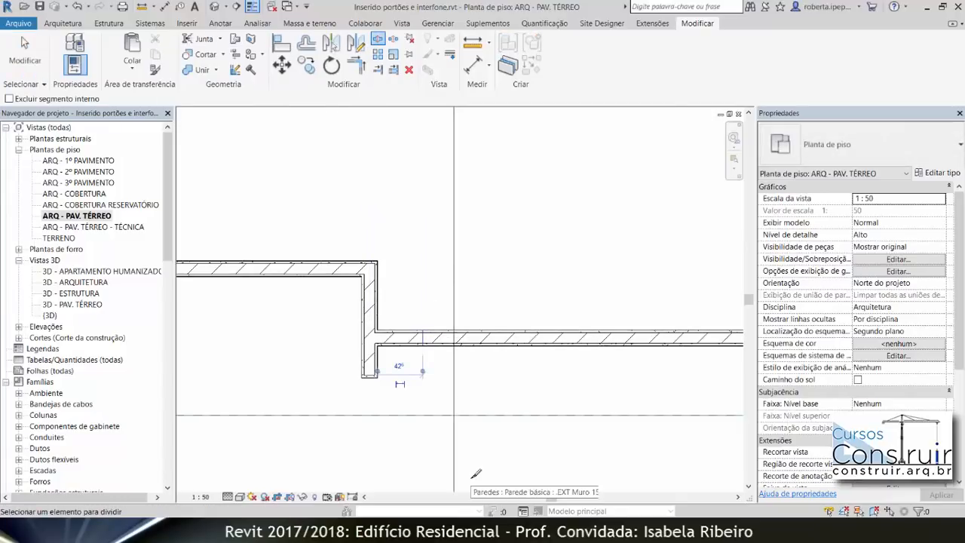
Set the distance from the return wall's face to the front wall's split to 0,17.
{"action": "scroll", "coordinate": [377, 370], "scroll_direction": "up", "scroll_amount": 2}
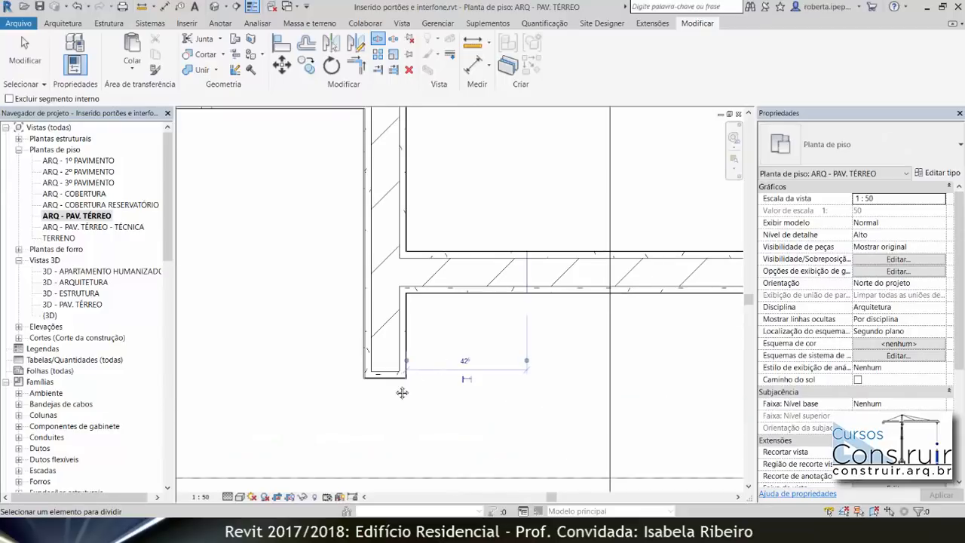
{"action": "scroll", "coordinate": [400, 371], "scroll_direction": "up", "scroll_amount": 2}
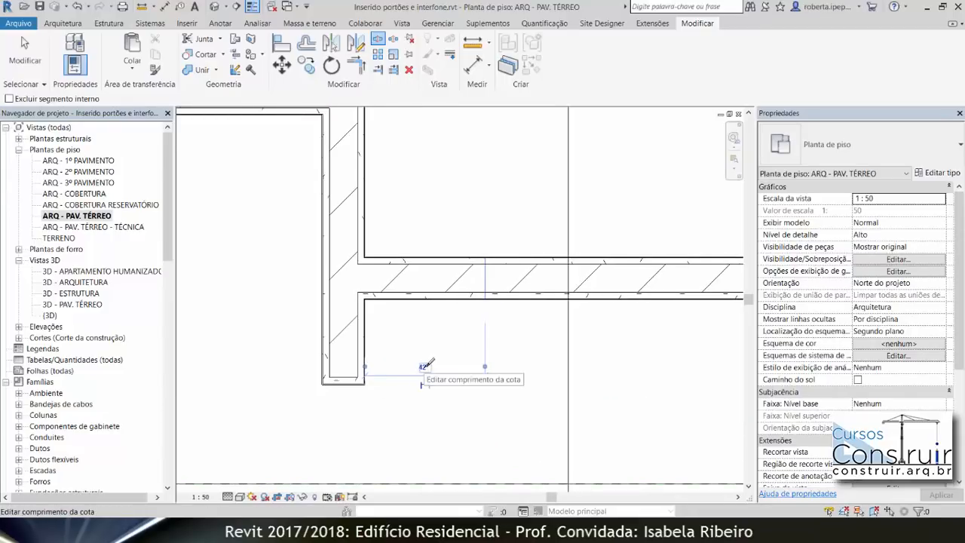
{"action": "left_click", "coordinate": [424, 366]}
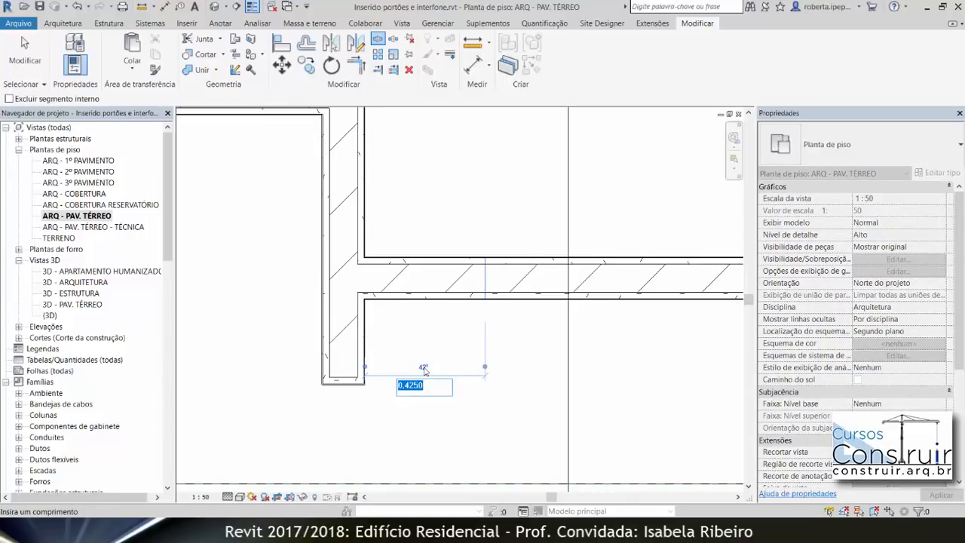
{"action": "type", "text": "0,17"}
{"action": "key", "text": "Return"}
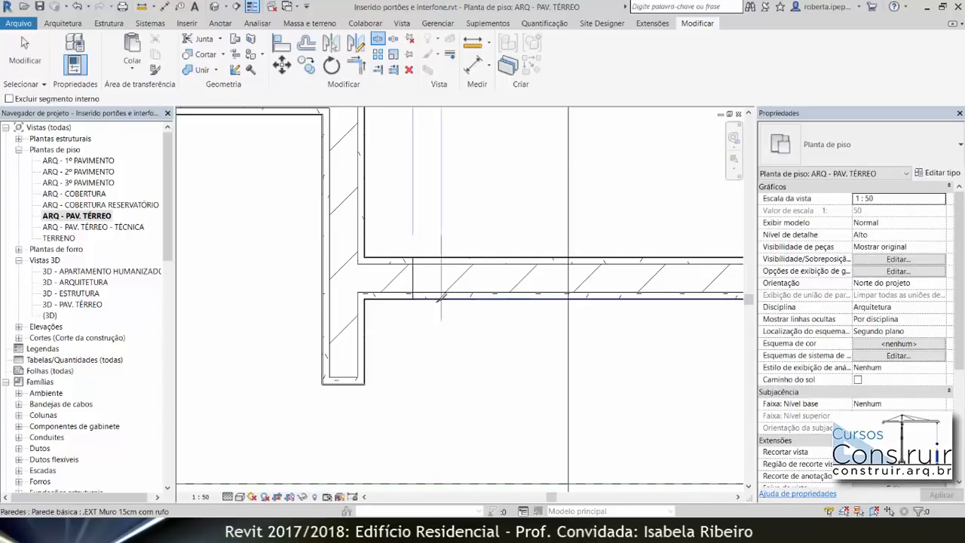
{"action": "key", "text": "Escape"}
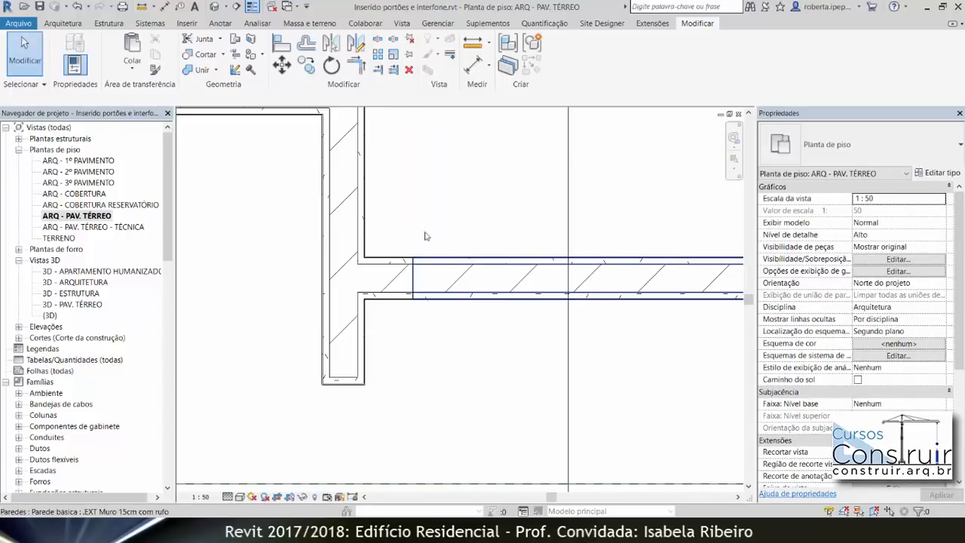
Shorten the long front wall segment away from the split to leave an opening about 0,50 m wide beside the stub.
{"action": "left_click", "coordinate": [387, 262]}
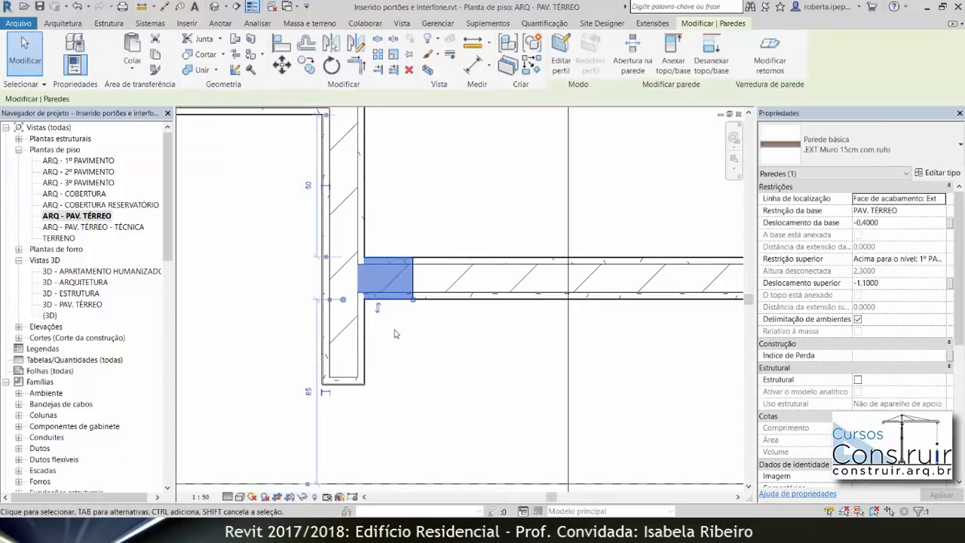
{"action": "left_click", "coordinate": [392, 305]}
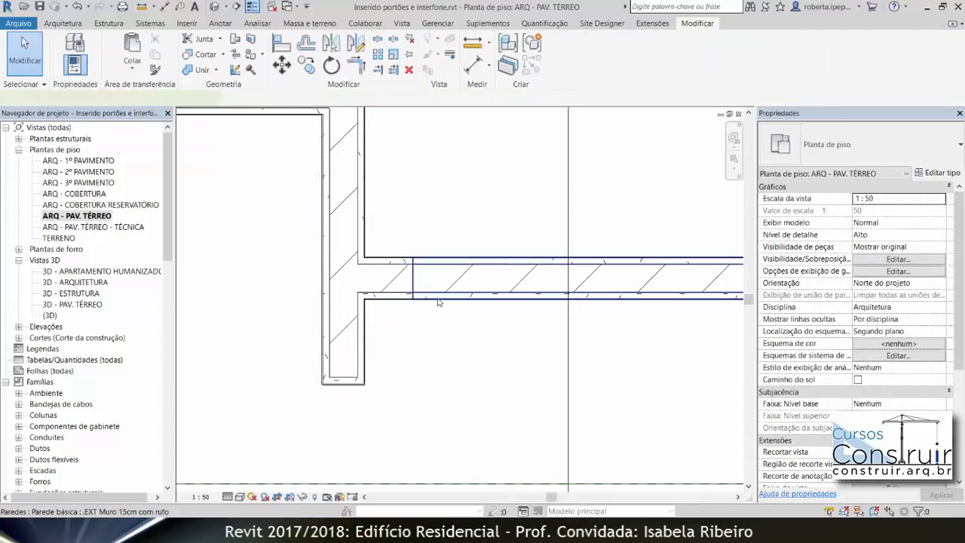
{"action": "left_click", "coordinate": [420, 300]}
{"action": "left_click_drag", "start_coordinate": [415, 303], "coordinate": [562, 302]}
{"action": "left_click", "coordinate": [535, 234]}
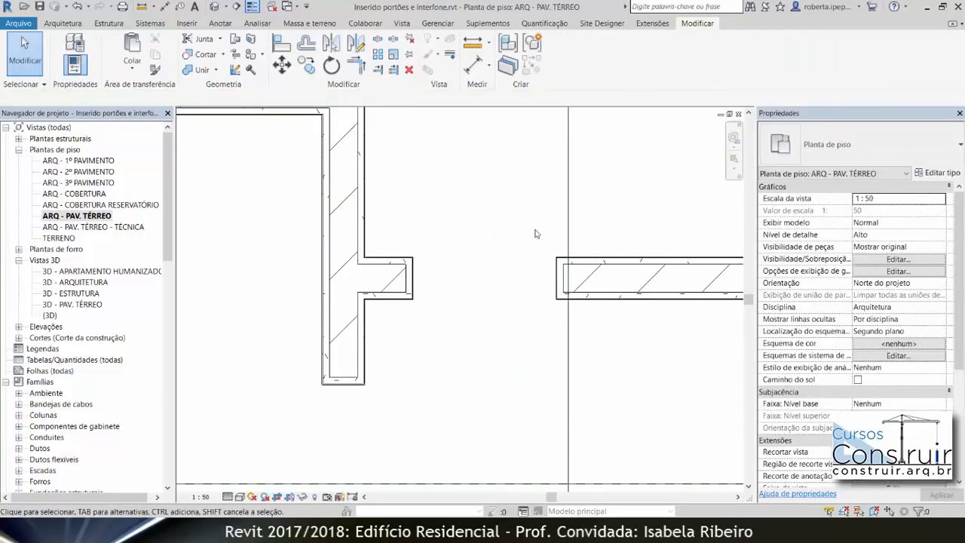
Place an aligned dimension across the new opening, from the stub's end to the long wall's end.
{"action": "left_click", "coordinate": [473, 65]}
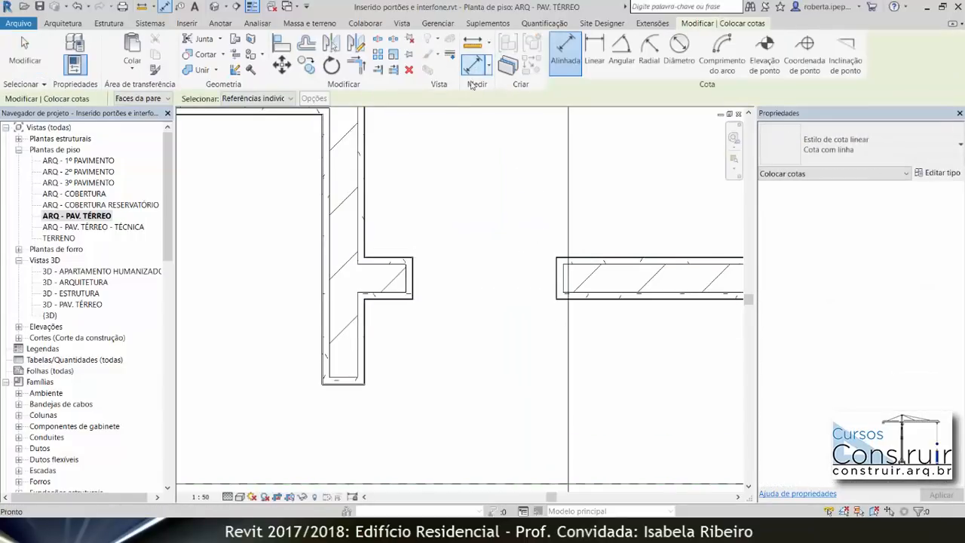
{"action": "left_click", "coordinate": [419, 278]}
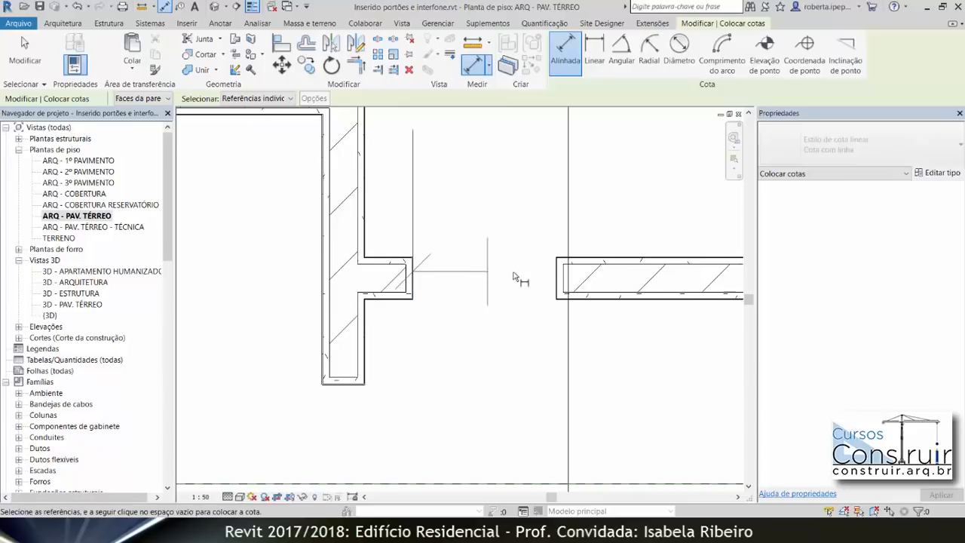
{"action": "left_click", "coordinate": [552, 275]}
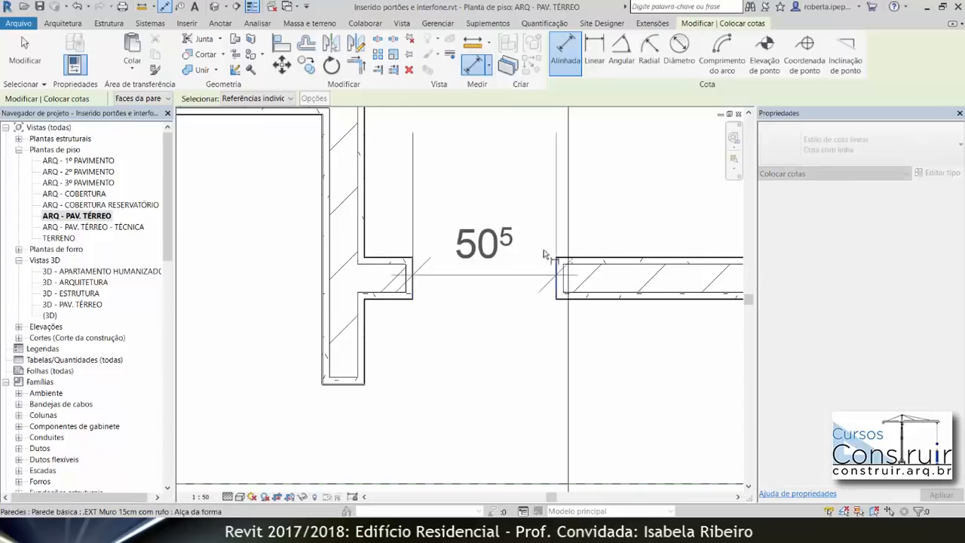
{"action": "left_click", "coordinate": [517, 201]}
{"action": "key", "text": "Escape"}
{"action": "key", "text": "Escape"}
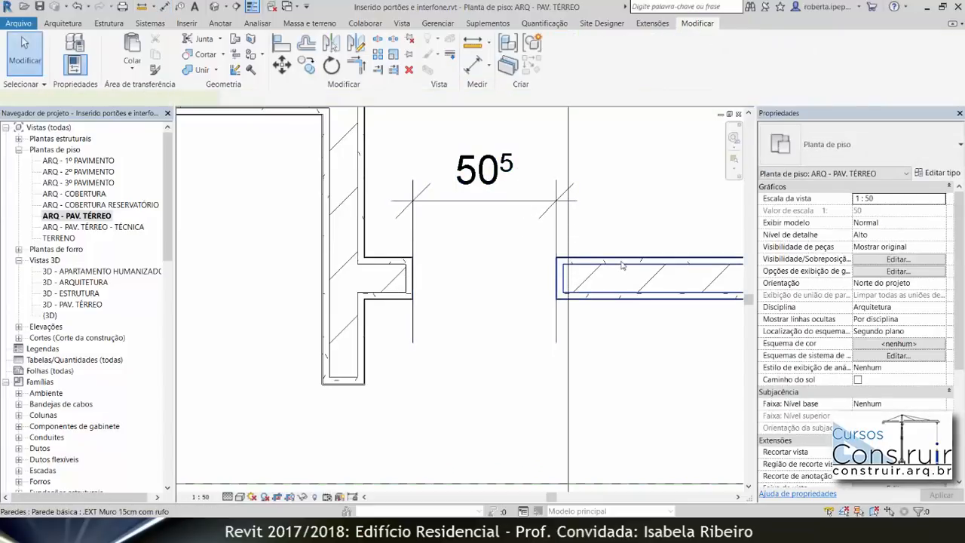
Set the opening's width to 1,06 by moving the end of the long front wall.
{"action": "left_click", "coordinate": [608, 283]}
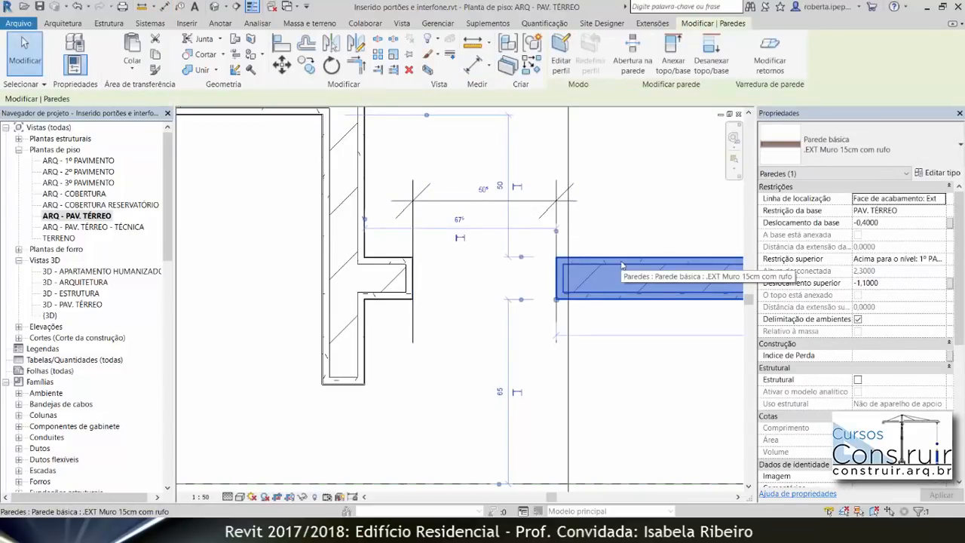
{"action": "left_click", "coordinate": [485, 189]}
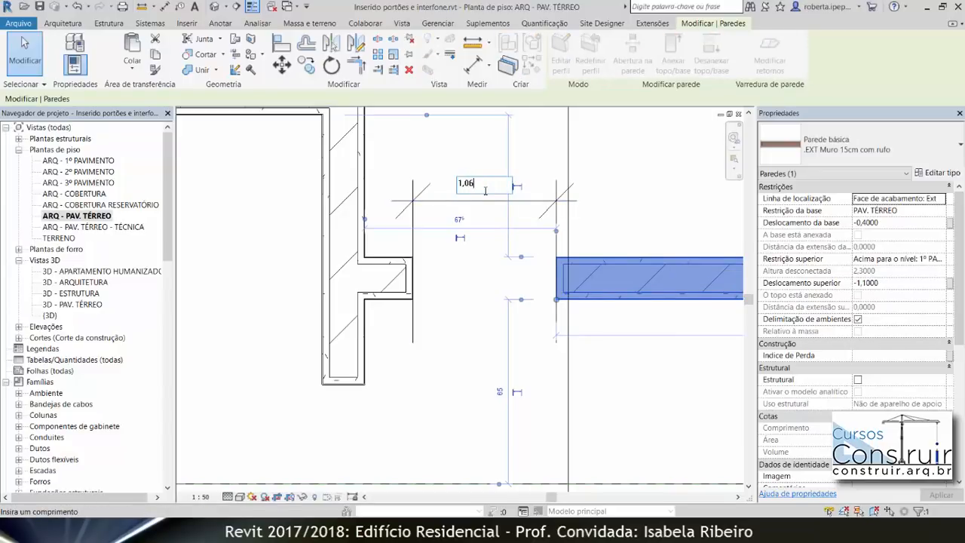
{"action": "key", "text": "Return"}
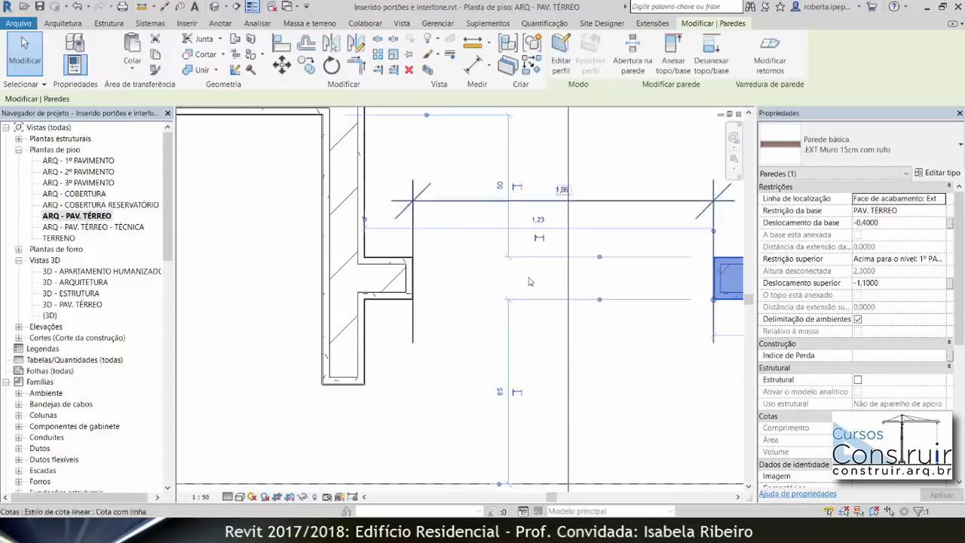
{"action": "left_click", "coordinate": [682, 397]}
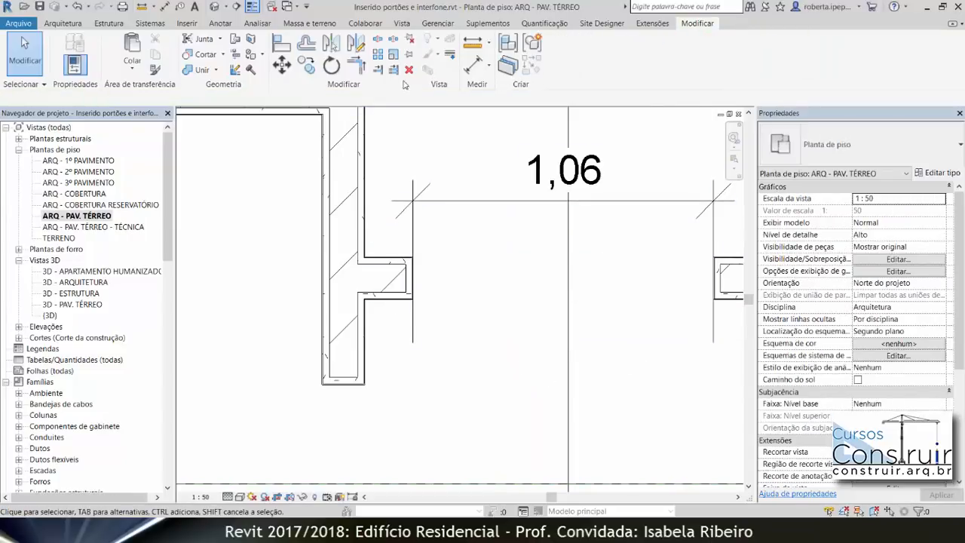
Measure the wall stub's length from the return wall's face, and delete the dimension across the opening.
{"action": "left_click", "coordinate": [473, 65]}
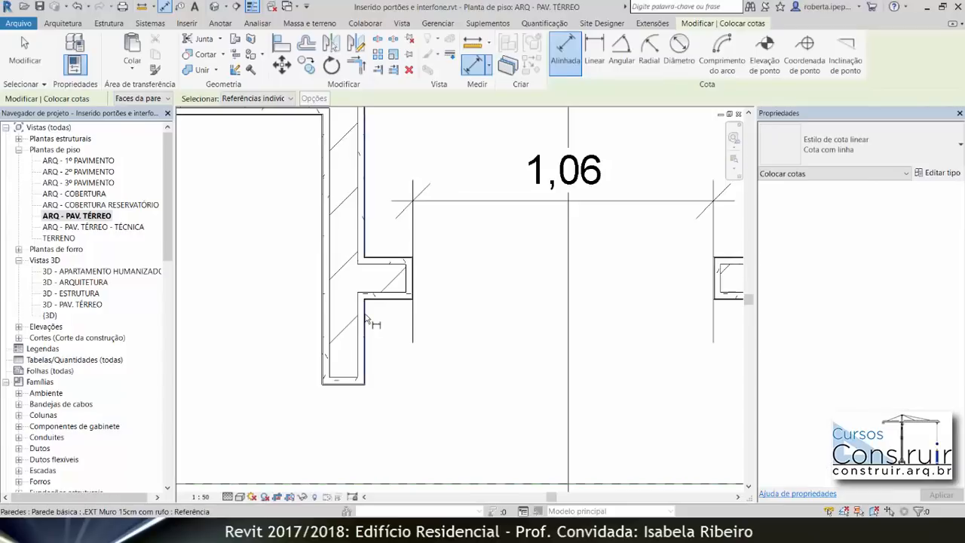
{"action": "left_click", "coordinate": [415, 293]}
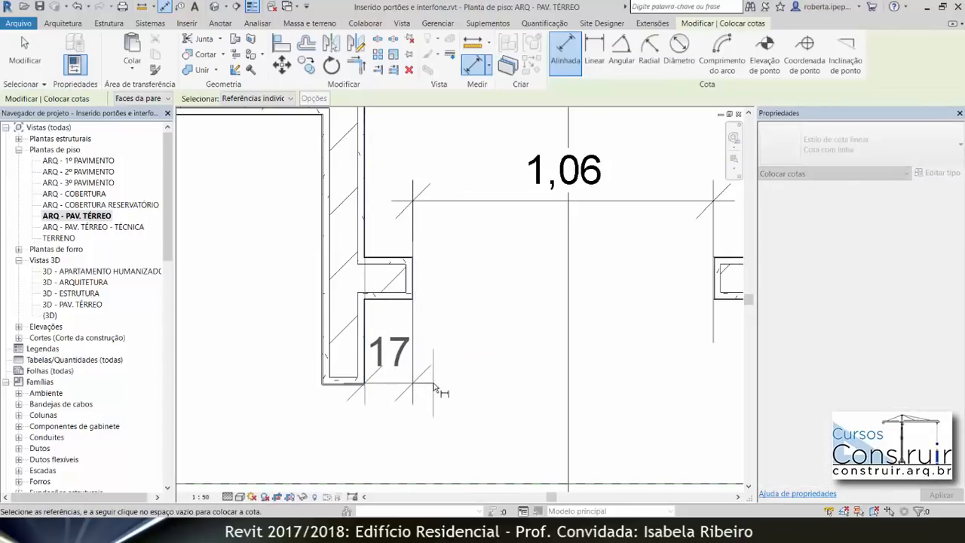
{"action": "key", "text": "Escape"}
{"action": "key", "text": "Escape"}
{"action": "left_click", "coordinate": [452, 202]}
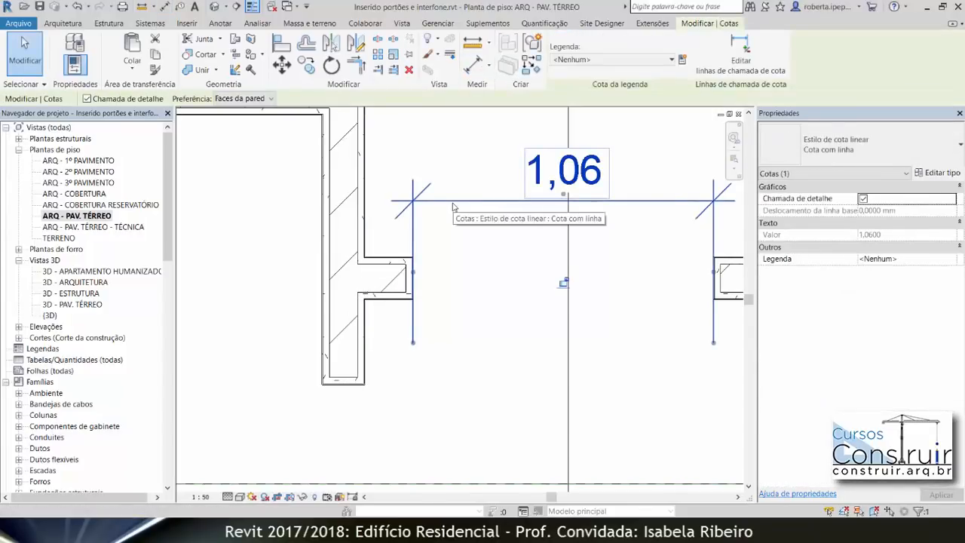
{"action": "key", "text": "Delete"}
Draw a reference plane along the wall centreline across the 1,06 m opening, from the long wall's end to the stub's end.
{"action": "scroll", "coordinate": [784, 283], "scroll_direction": "down", "scroll_amount": 4}
{"action": "scroll", "coordinate": [679, 265], "scroll_direction": "down", "scroll_amount": 3}
{"action": "middle_click_drag", "start_coordinate": [631, 319], "coordinate": [554, 413]}
{"action": "scroll", "coordinate": [575, 321], "scroll_direction": "down", "scroll_amount": 5}
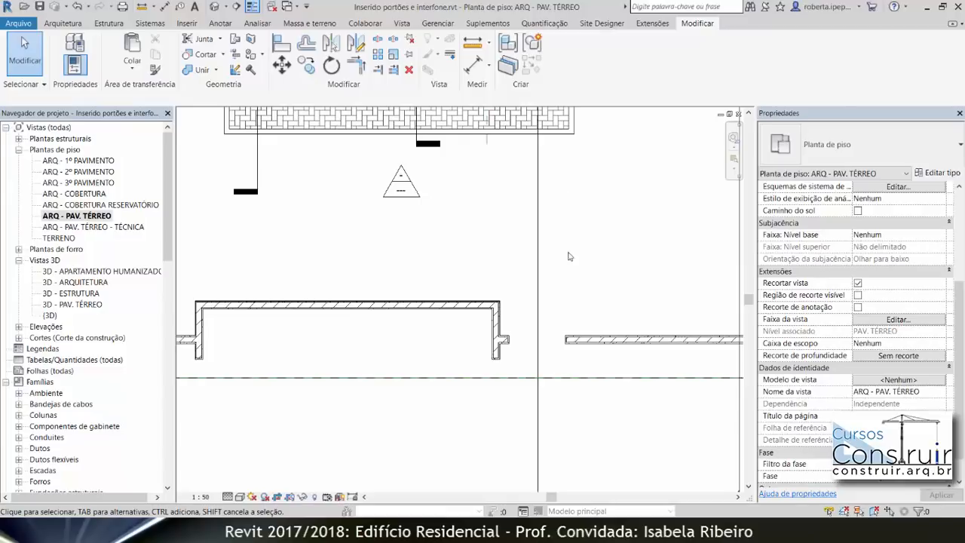
{"action": "scroll", "coordinate": [567, 336], "scroll_direction": "up", "scroll_amount": 5}
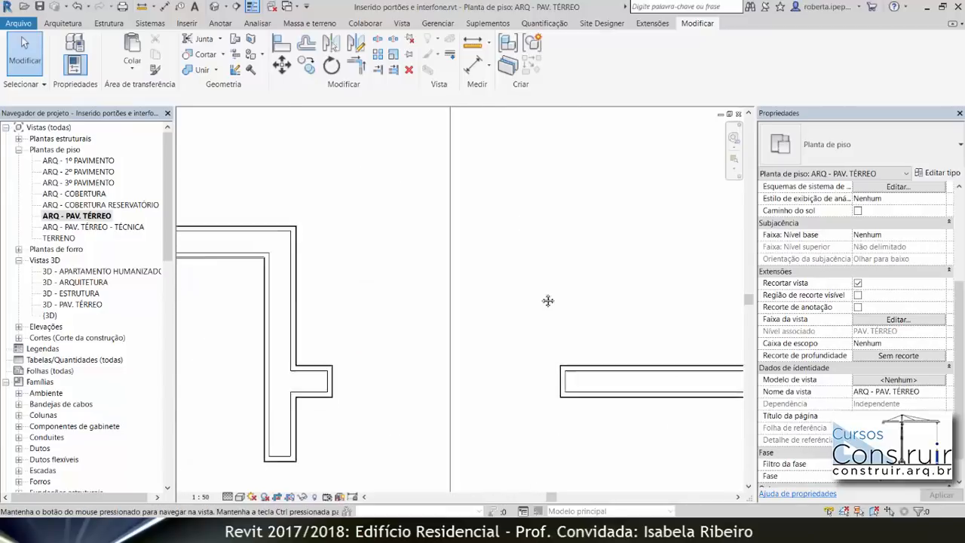
{"action": "left_click", "coordinate": [63, 25]}
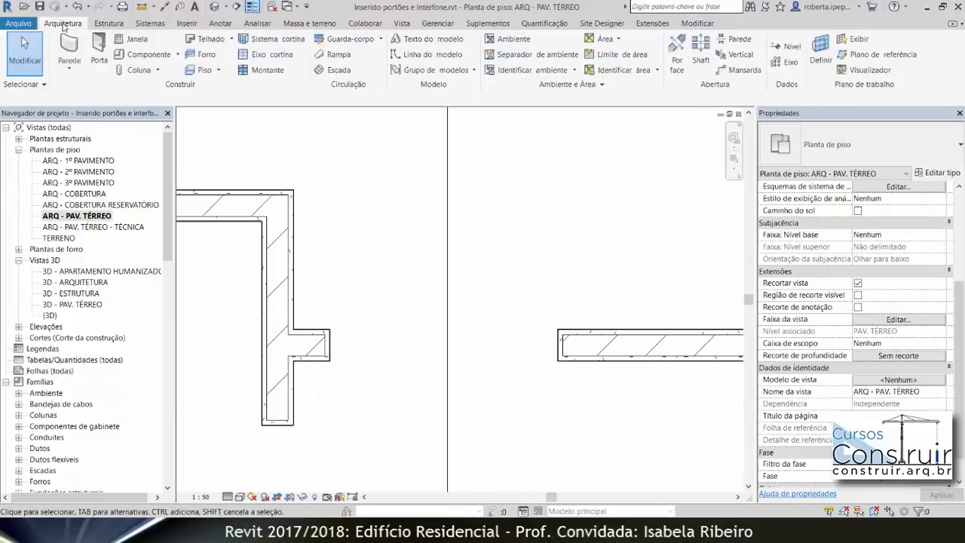
{"action": "left_click", "coordinate": [883, 54]}
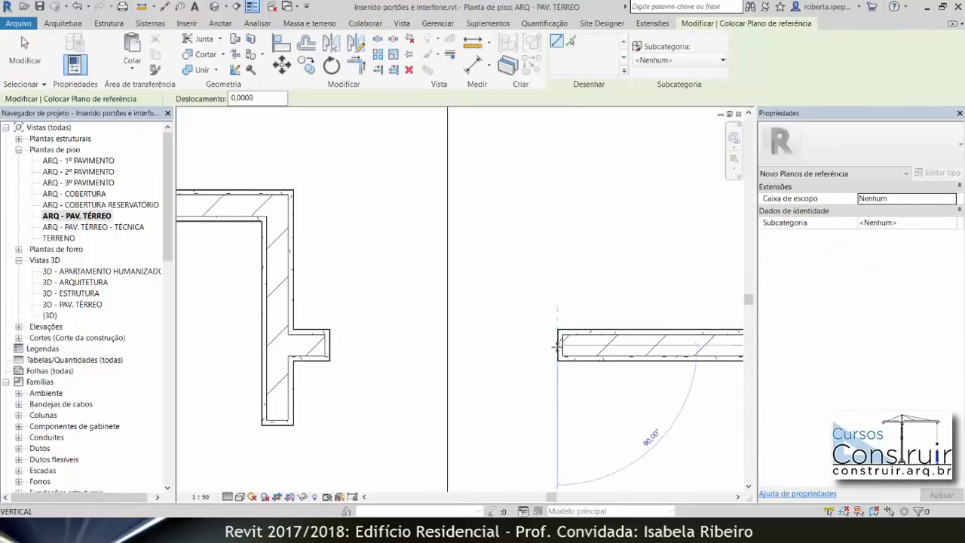
{"action": "left_click", "coordinate": [559, 346]}
{"action": "left_click", "coordinate": [330, 344]}
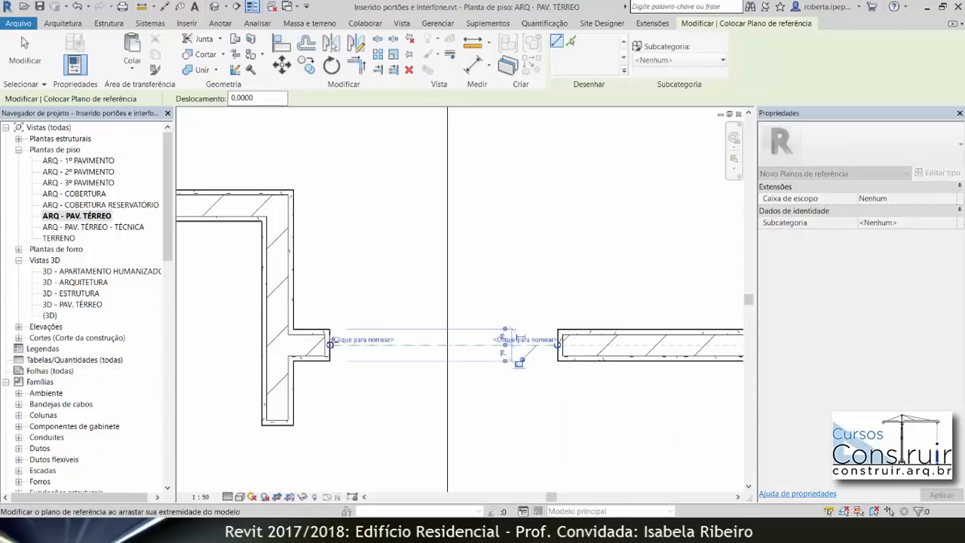
{"action": "key", "text": "Escape"}
{"action": "key", "text": "Escape"}
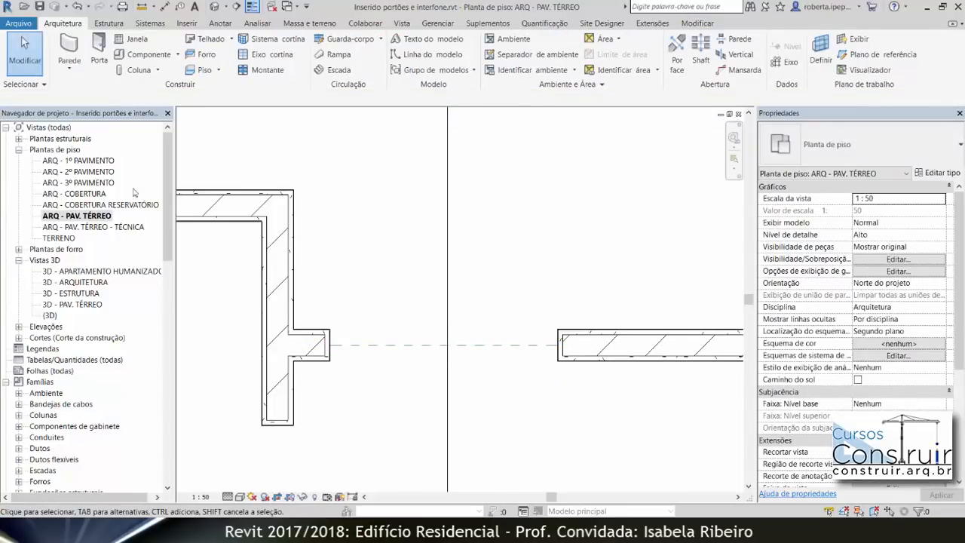
Draw a Parede cortina curtain wall across the 1,06 m opening, from the stub's end midpoint to the long wall's, flipped to face the other side.
{"action": "left_click", "coordinate": [69, 46]}
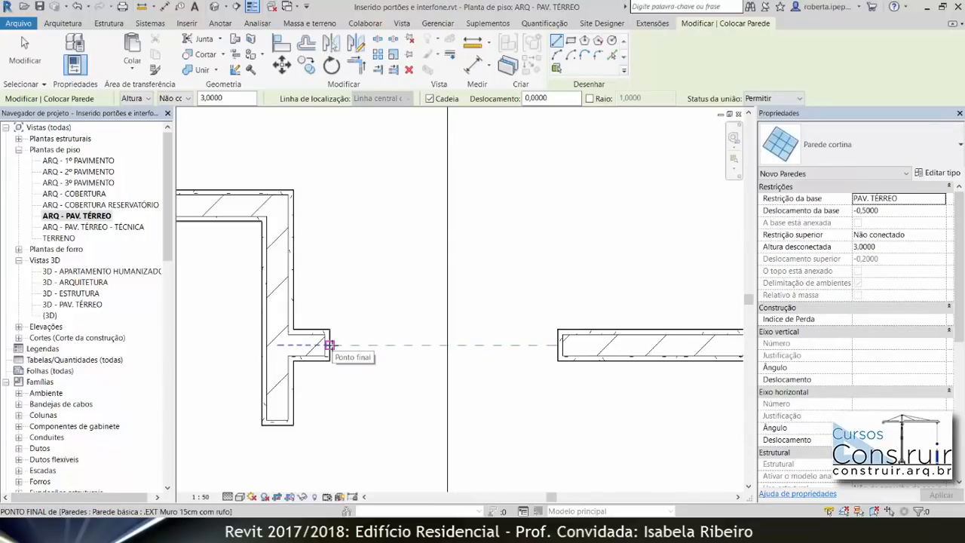
{"action": "left_click", "coordinate": [330, 345]}
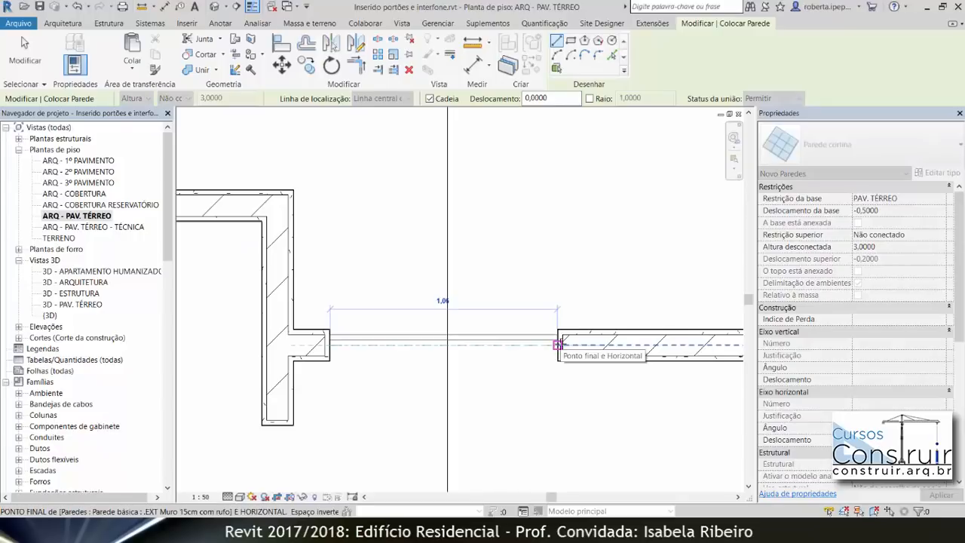
{"action": "key", "text": "space"}
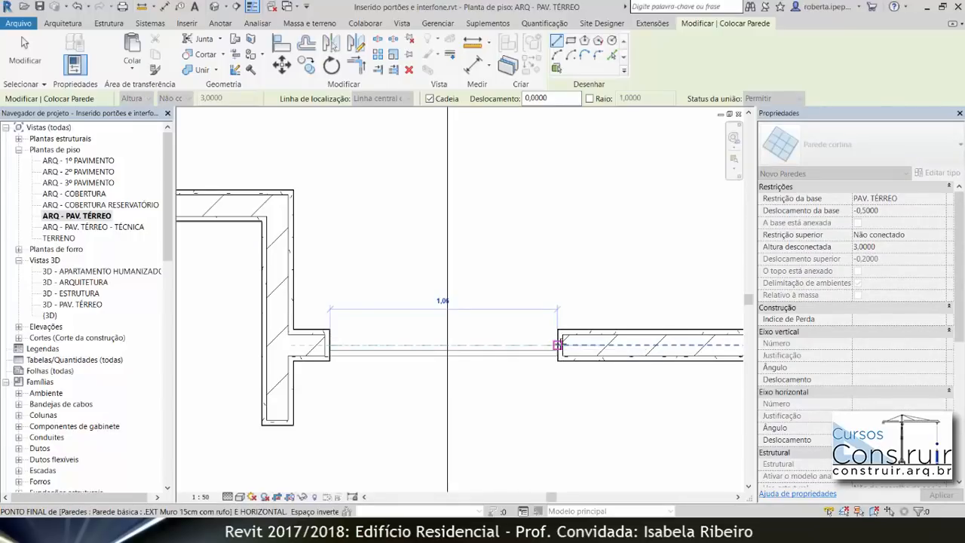
{"action": "left_click", "coordinate": [558, 345]}
{"action": "key", "text": "Escape"}
{"action": "key", "text": "Escape"}
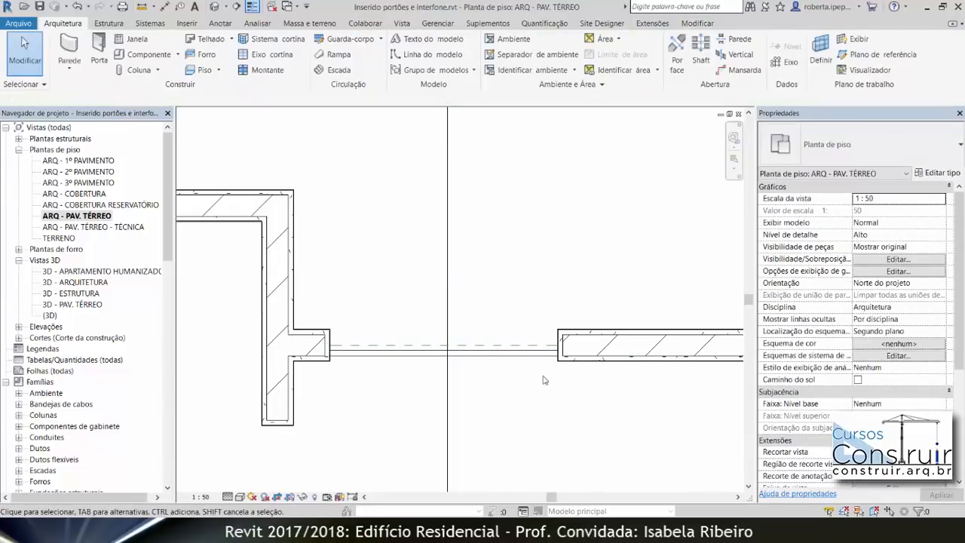
Set the new curtain wall's base offset to -0,25 and its unconnected height to 2,15.
{"action": "left_click", "coordinate": [527, 357]}
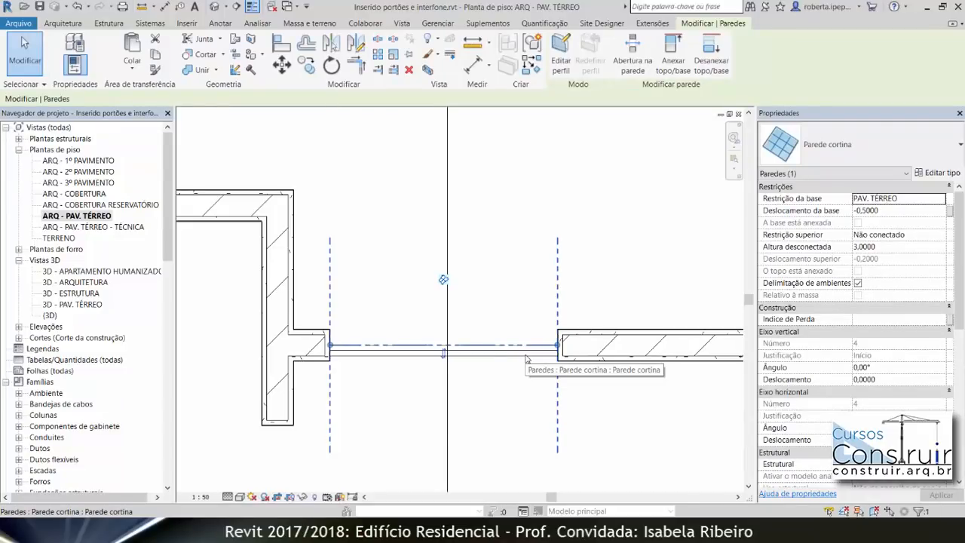
{"action": "left_click", "coordinate": [888, 211]}
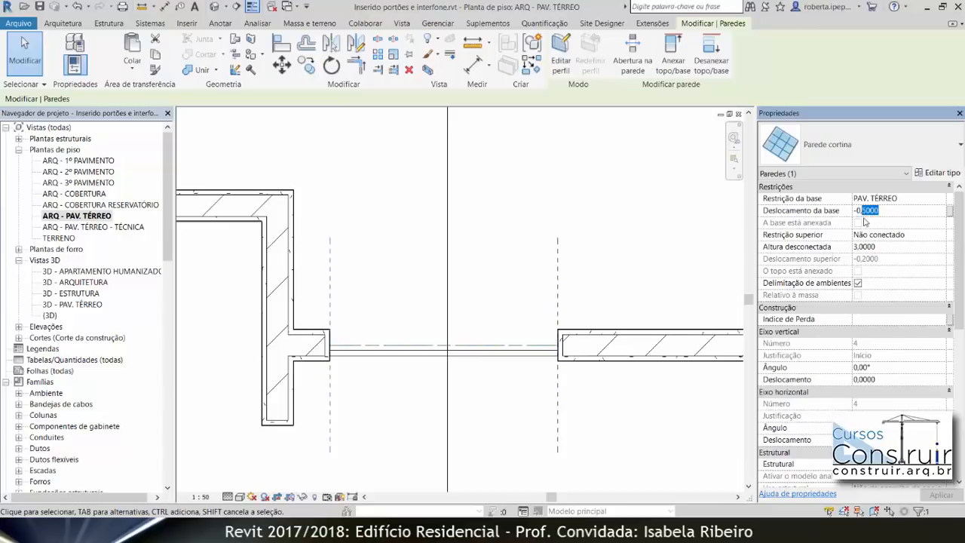
{"action": "type", "text": "25"}
{"action": "left_click", "coordinate": [894, 247]}
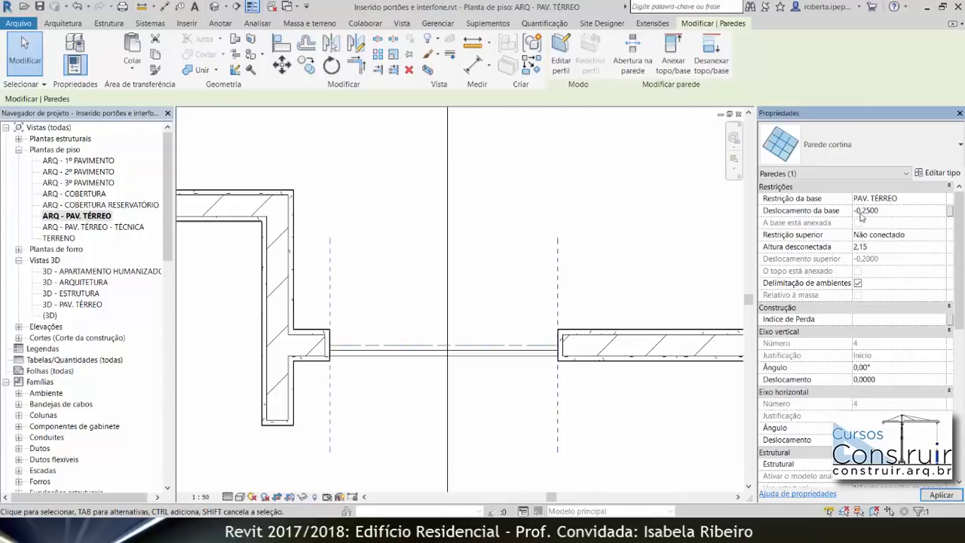
{"action": "type", "text": "2,15"}
{"action": "left_click", "coordinate": [611, 276]}
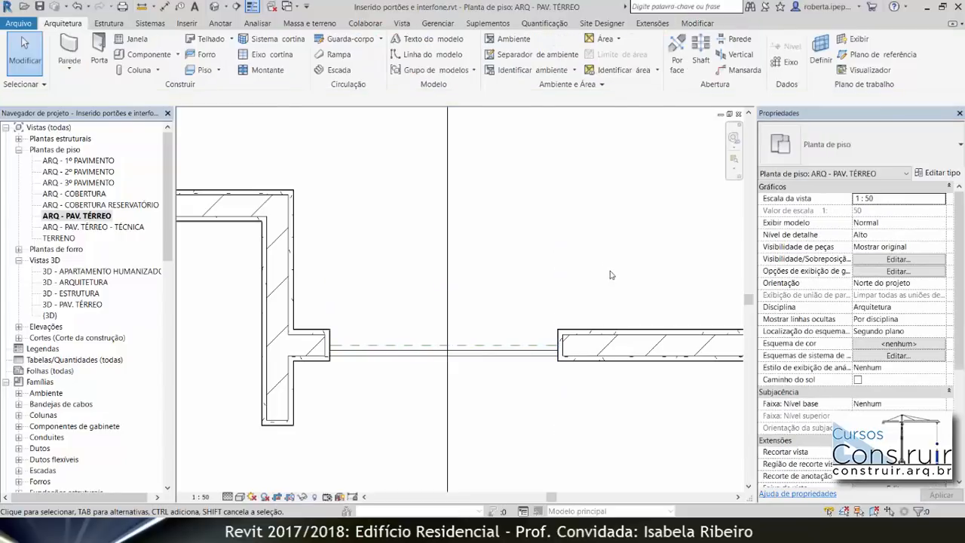
Change the curtain wall's type to GRADIL 01 - PORTÃO DE ABRIR - 1 FL, and measure the clear span between its mullions.
{"action": "left_click", "coordinate": [454, 353]}
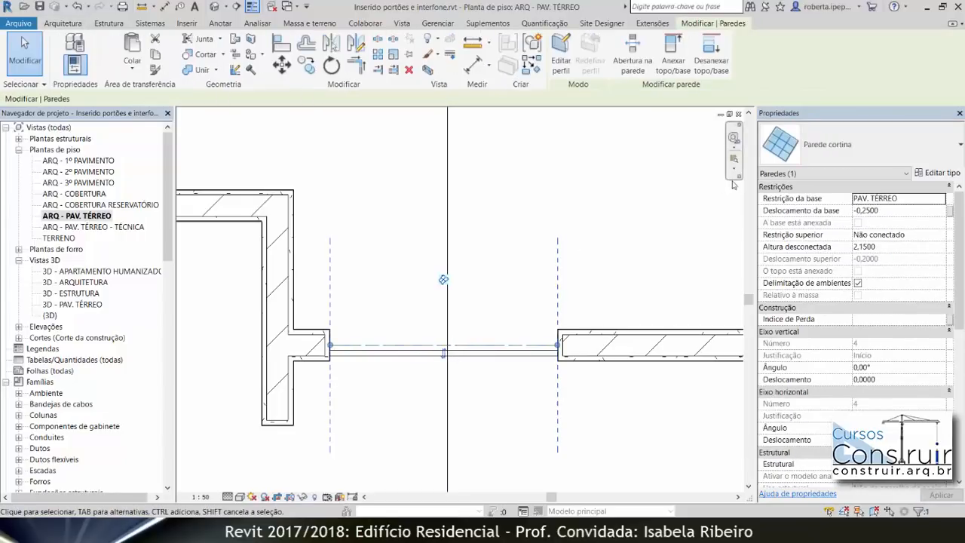
{"action": "left_click", "coordinate": [829, 147]}
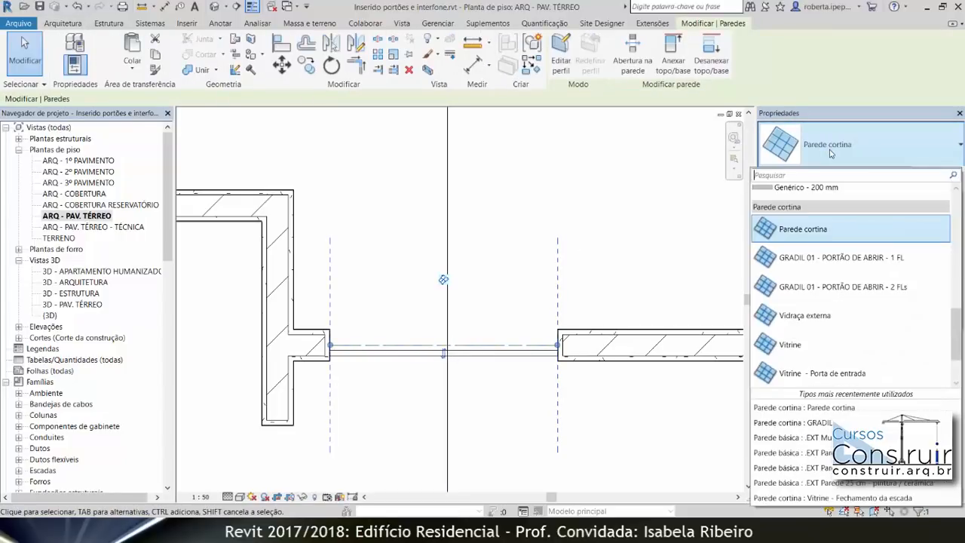
{"action": "left_click", "coordinate": [830, 258]}
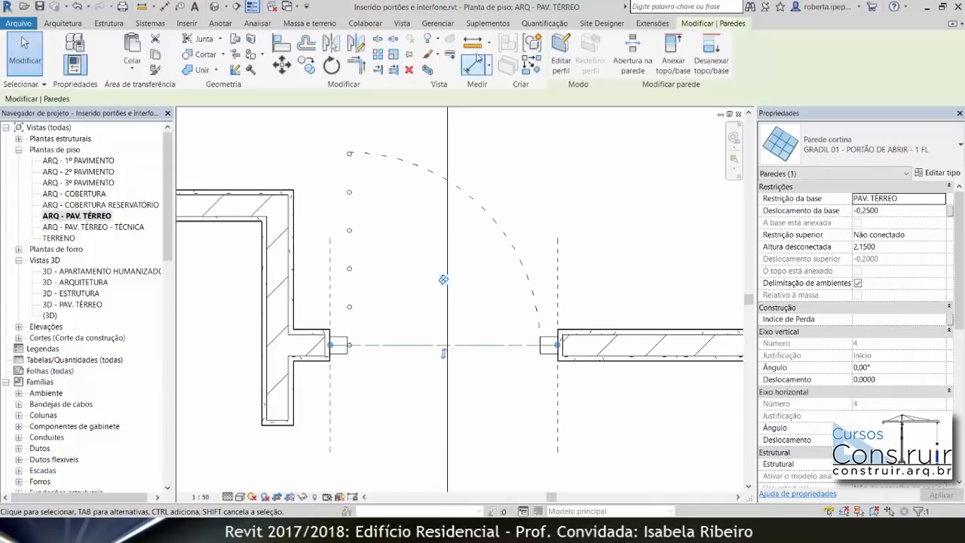
{"action": "key", "text": "Escape"}
{"action": "left_click", "coordinate": [349, 348]}
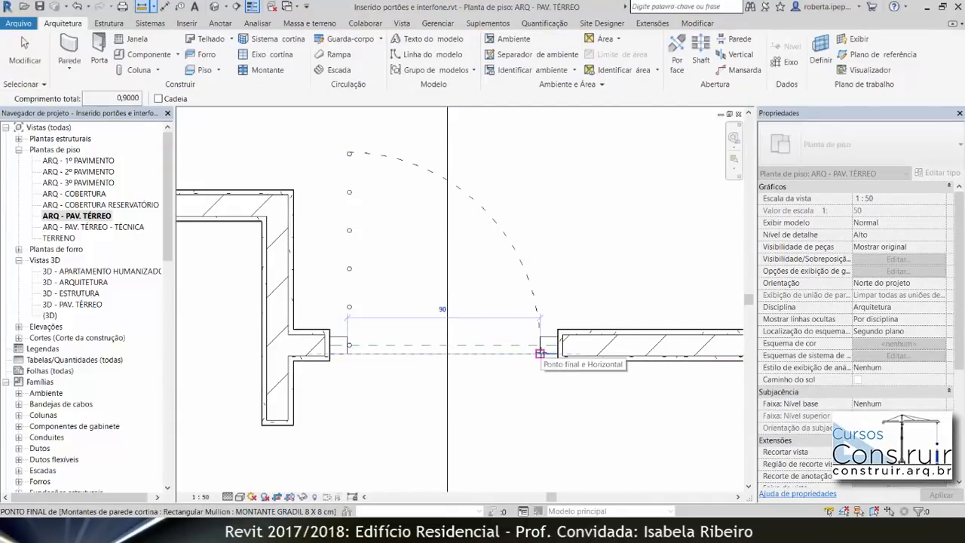
{"action": "key", "text": "Escape"}
{"action": "key", "text": "Escape"}
Delete the reference plane running through the single-leaf gate's opening.
{"action": "scroll", "coordinate": [581, 208], "scroll_direction": "down", "scroll_amount": 4}
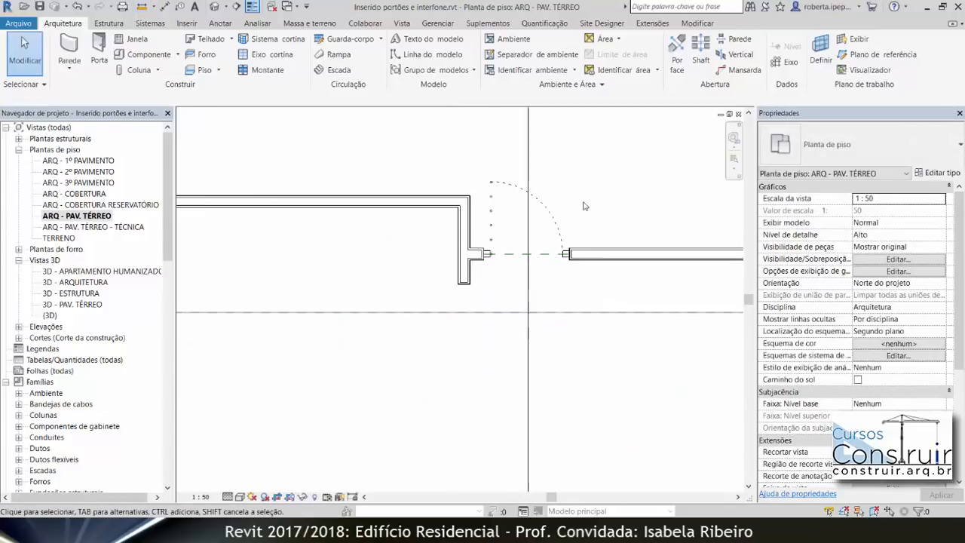
{"action": "scroll", "coordinate": [601, 210], "scroll_direction": "down", "scroll_amount": 2}
{"action": "middle_click_drag", "start_coordinate": [601, 210], "coordinate": [468, 249]}
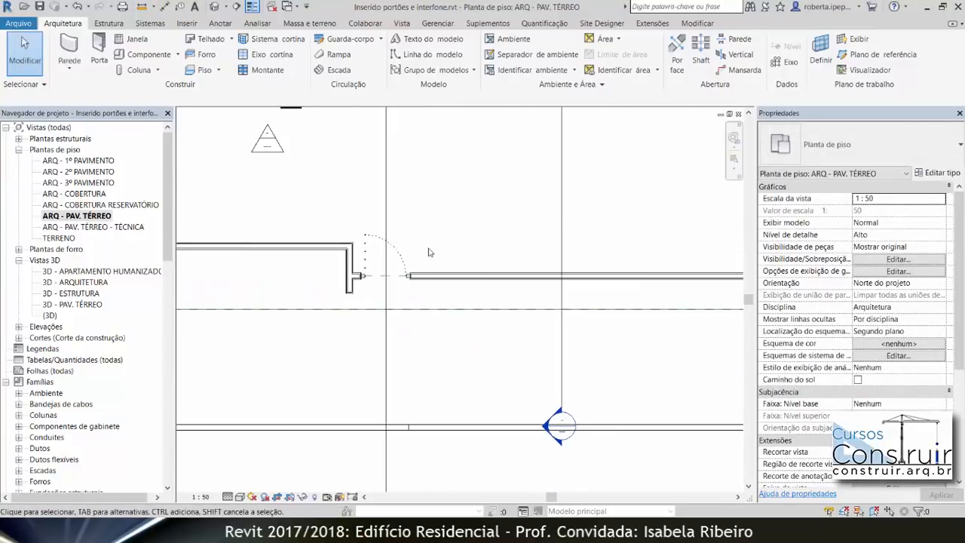
{"action": "scroll", "coordinate": [517, 236], "scroll_direction": "down", "scroll_amount": 4}
{"action": "middle_click_drag", "start_coordinate": [544, 249], "coordinate": [321, 266]}
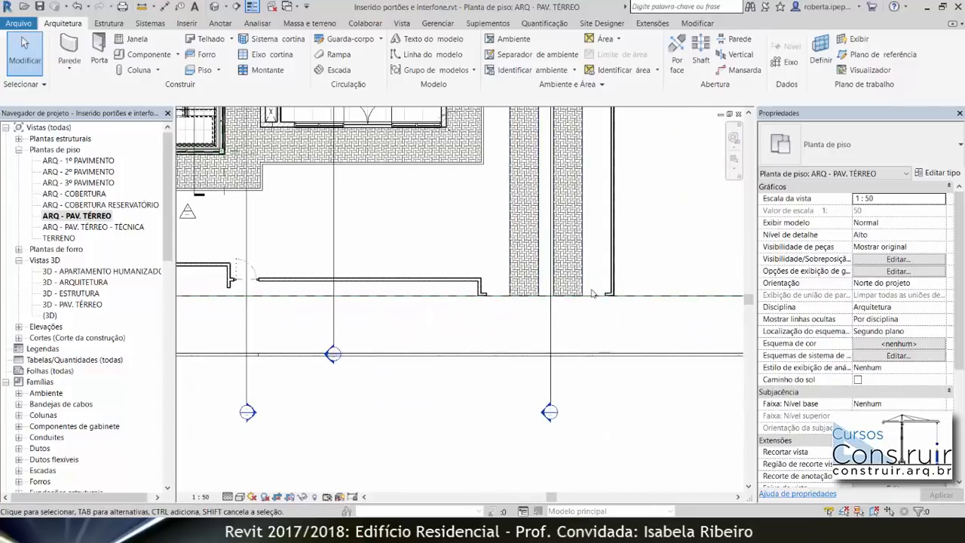
{"action": "scroll", "coordinate": [593, 293], "scroll_direction": "up", "scroll_amount": 3}
{"action": "scroll", "coordinate": [291, 218], "scroll_direction": "down", "scroll_amount": 3}
{"action": "middle_click_drag", "start_coordinate": [405, 225], "coordinate": [797, 276]}
{"action": "scroll", "coordinate": [418, 291], "scroll_direction": "up", "scroll_amount": 3}
{"action": "scroll", "coordinate": [439, 290], "scroll_direction": "up", "scroll_amount": 3}
{"action": "key", "text": "Tab"}
{"action": "key", "text": "Tab"}
{"action": "key", "text": "Tab"}
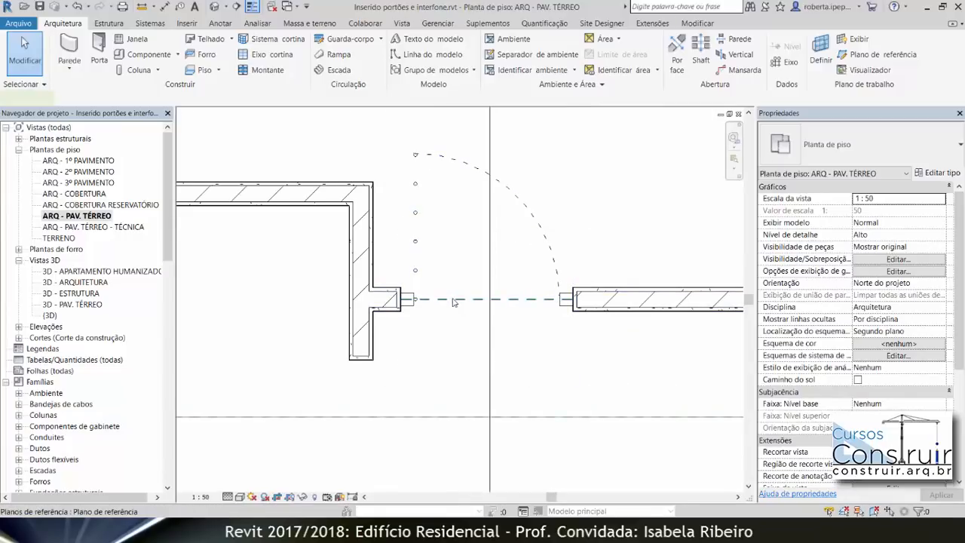
{"action": "left_click", "coordinate": [453, 302]}
{"action": "key", "text": "Delete"}
Draw a reference plane across the wide driveway opening, between the end midpoints of the two wall stubs.
{"action": "scroll", "coordinate": [612, 362], "scroll_direction": "down", "scroll_amount": 3}
{"action": "middle_click_drag", "start_coordinate": [590, 338], "coordinate": [181, 277]}
{"action": "scroll", "coordinate": [426, 290], "scroll_direction": "down", "scroll_amount": 2}
{"action": "middle_click_drag", "start_coordinate": [515, 339], "coordinate": [175, 331]}
{"action": "scroll", "coordinate": [274, 302], "scroll_direction": "up", "scroll_amount": 3}
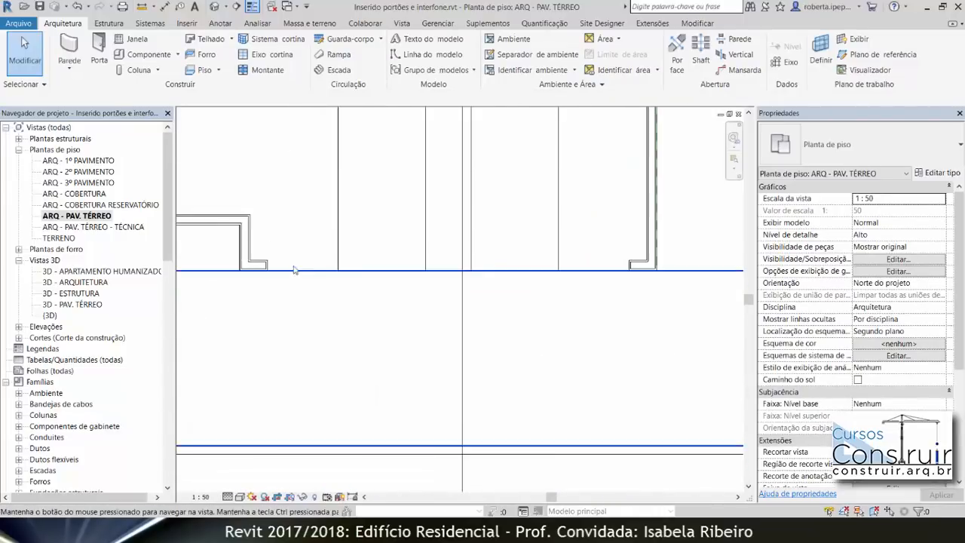
{"action": "left_click", "coordinate": [900, 55]}
{"action": "scroll", "coordinate": [626, 267], "scroll_direction": "up", "scroll_amount": 3}
{"action": "left_click", "coordinate": [628, 267]}
{"action": "scroll", "coordinate": [471, 276], "scroll_direction": "down", "scroll_amount": 2}
{"action": "middle_click_drag", "start_coordinate": [472, 276], "coordinate": [722, 273]}
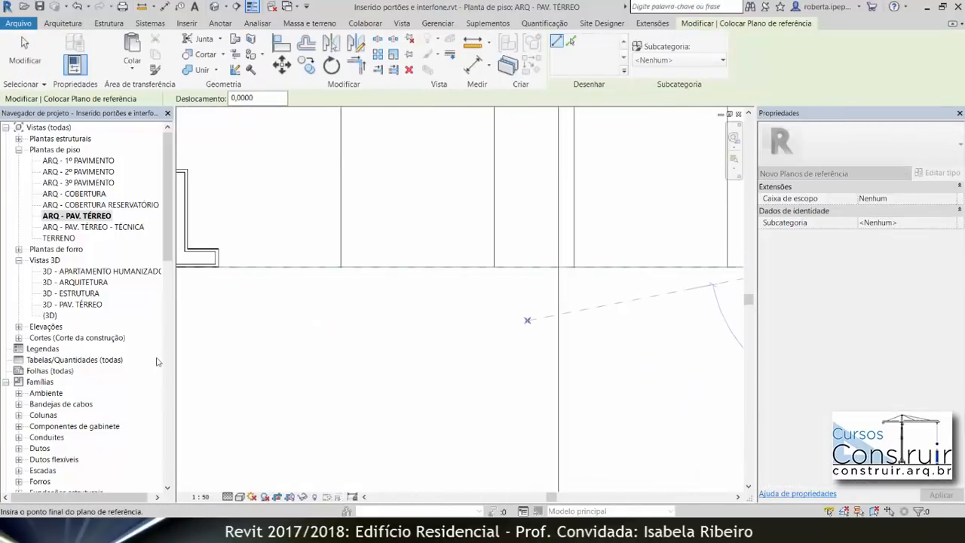
{"action": "left_click", "coordinate": [218, 258]}
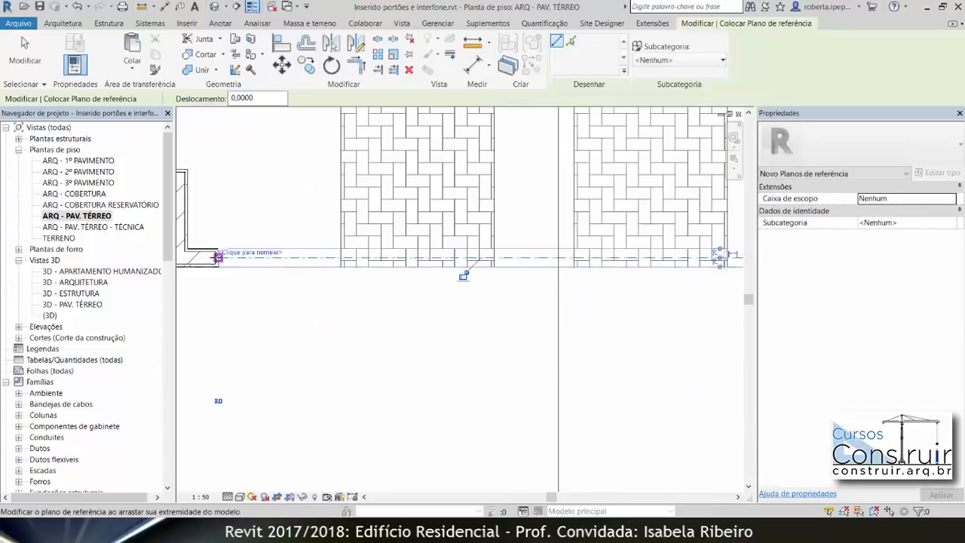
{"action": "key", "text": "Escape"}
{"action": "key", "text": "Escape"}
Draw a Parede cortina curtain wall across the driveway opening between the stubs' end midpoints, with its panel flipped toward the street.
{"action": "left_click", "coordinate": [76, 49]}
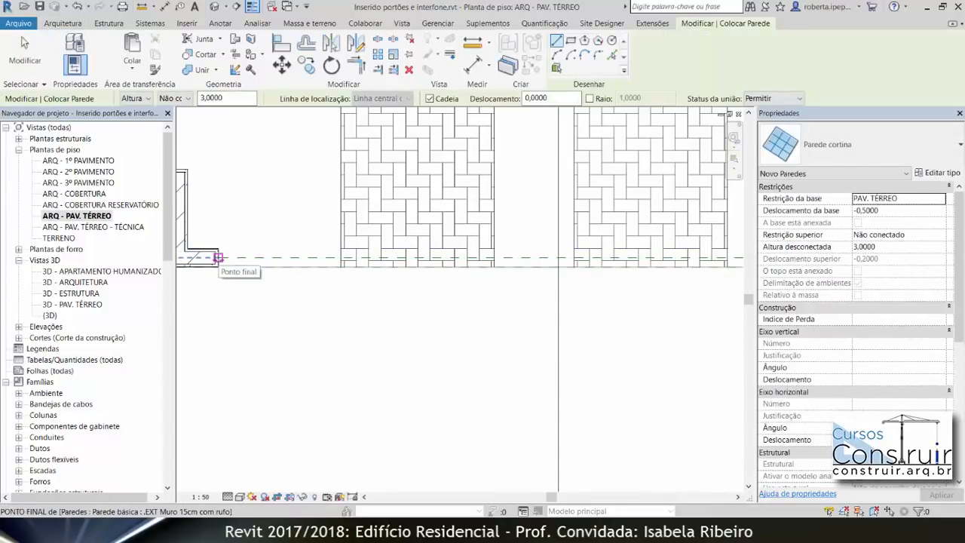
{"action": "left_click", "coordinate": [217, 257]}
{"action": "scroll", "coordinate": [612, 241], "scroll_direction": "down", "scroll_amount": 4}
{"action": "middle_click_drag", "start_coordinate": [599, 242], "coordinate": [511, 257]}
{"action": "scroll", "coordinate": [641, 270], "scroll_direction": "up", "scroll_amount": 1}
{"action": "scroll", "coordinate": [642, 271], "scroll_direction": "up", "scroll_amount": 2}
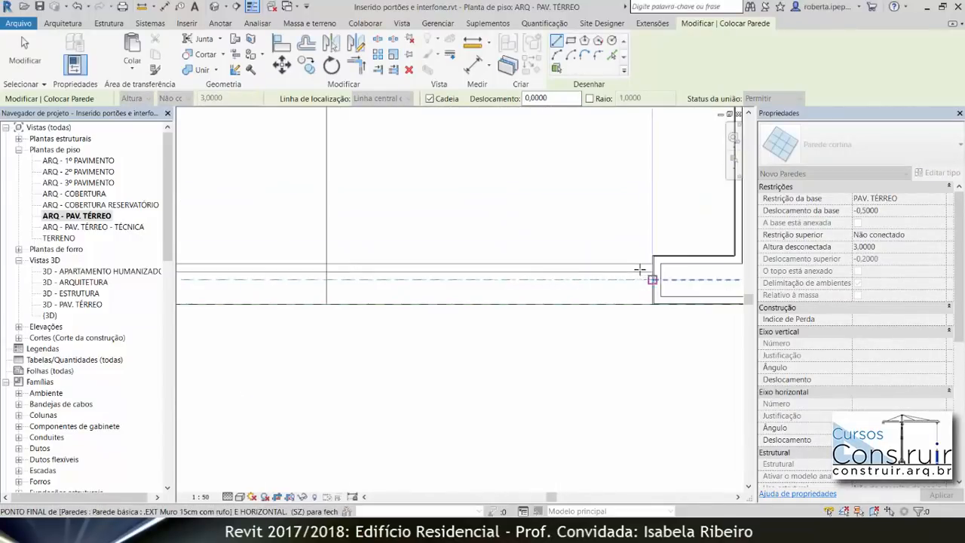
{"action": "left_click", "coordinate": [650, 280]}
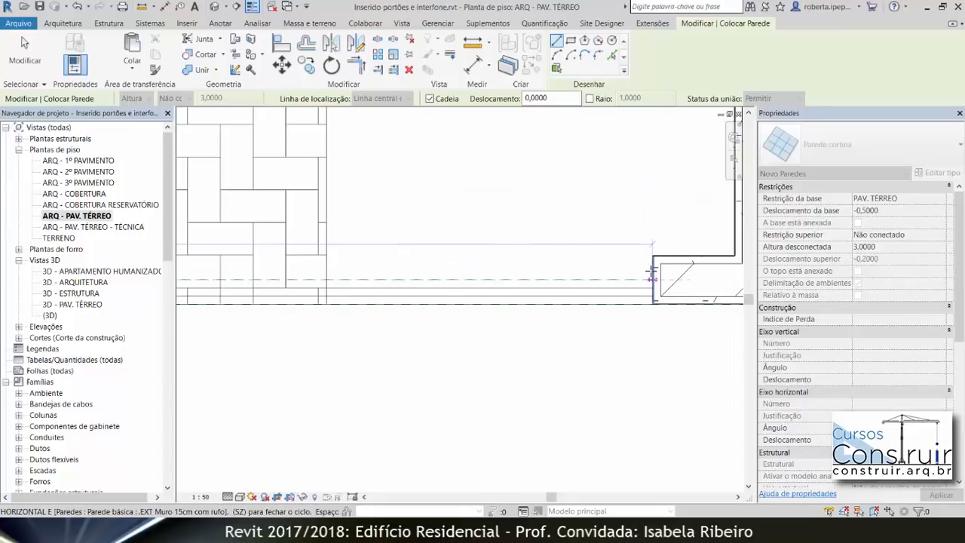
{"action": "key", "text": "Escape"}
{"action": "key", "text": "Escape"}
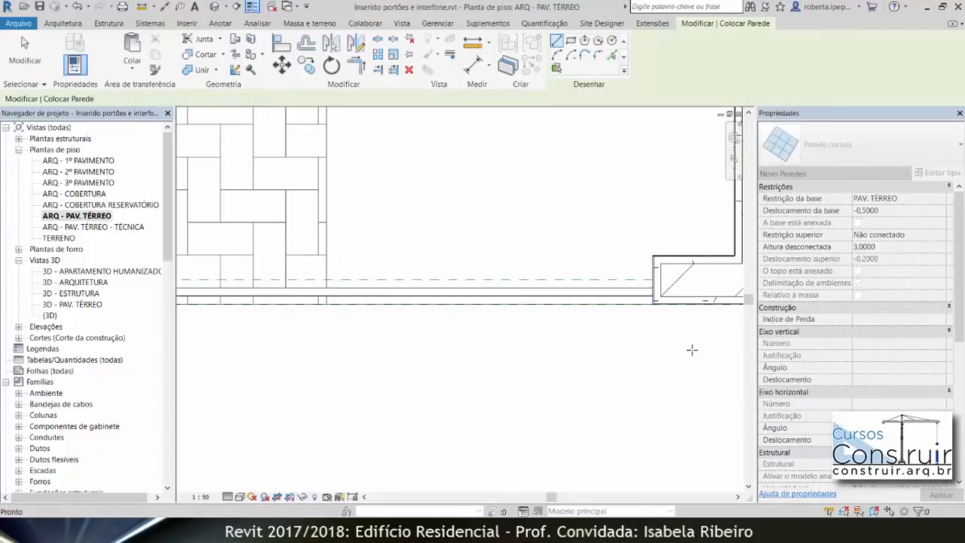
{"action": "left_click", "coordinate": [573, 280]}
{"action": "key", "text": "Escape"}
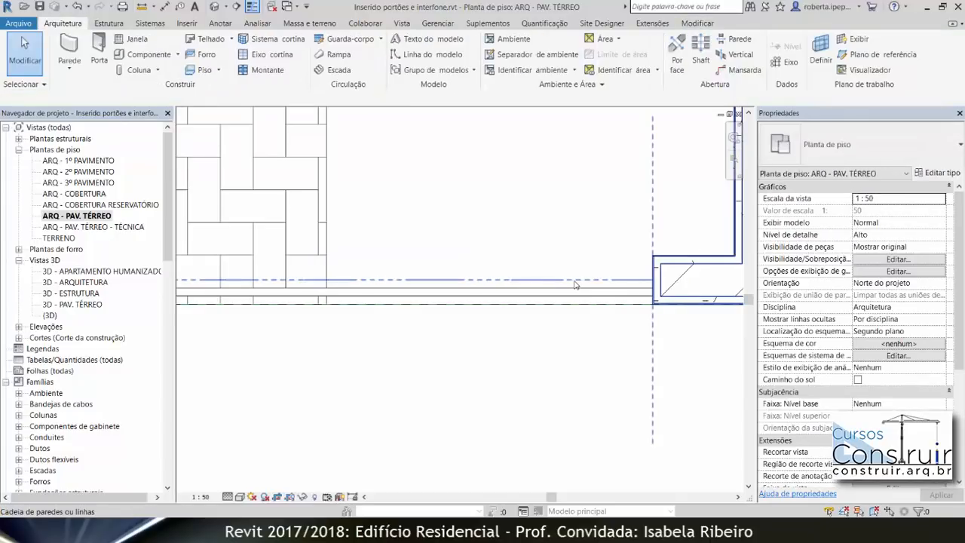
{"action": "left_click", "coordinate": [528, 300]}
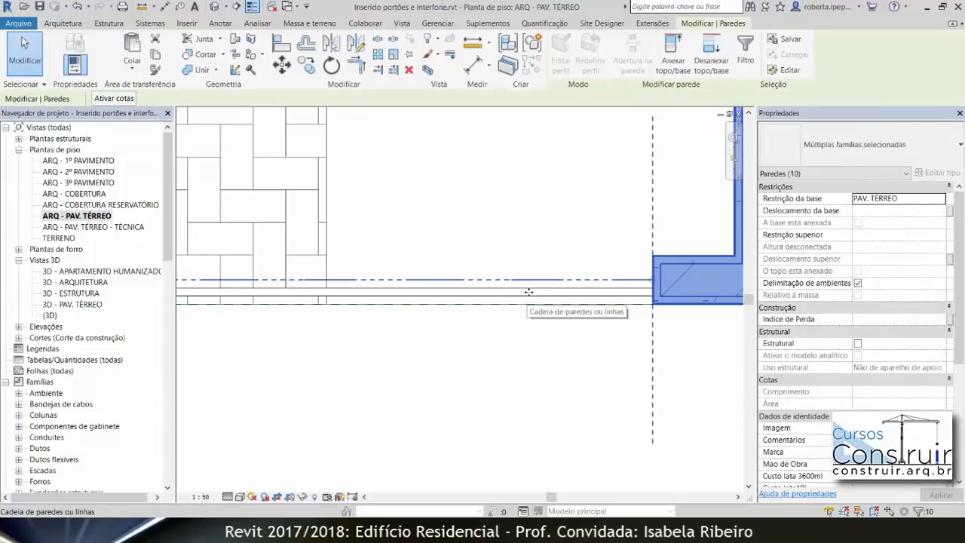
{"action": "key", "text": "Escape"}
{"action": "key", "text": "Tab"}
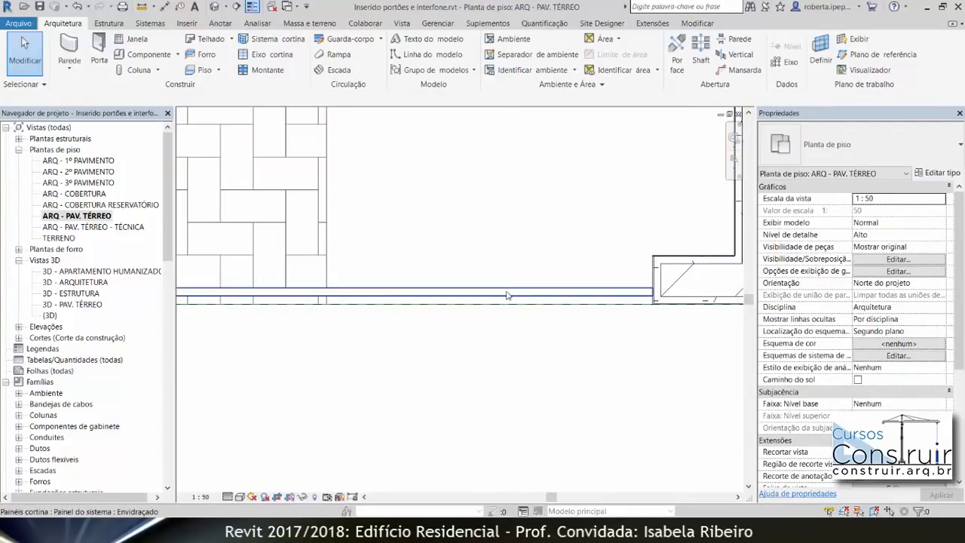
{"action": "left_click", "coordinate": [508, 295]}
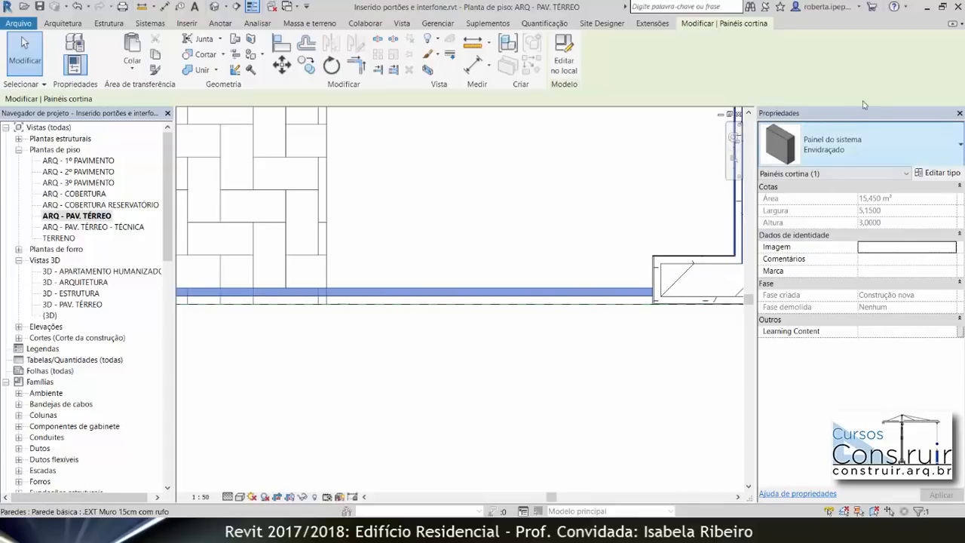
{"action": "key", "text": "Escape"}
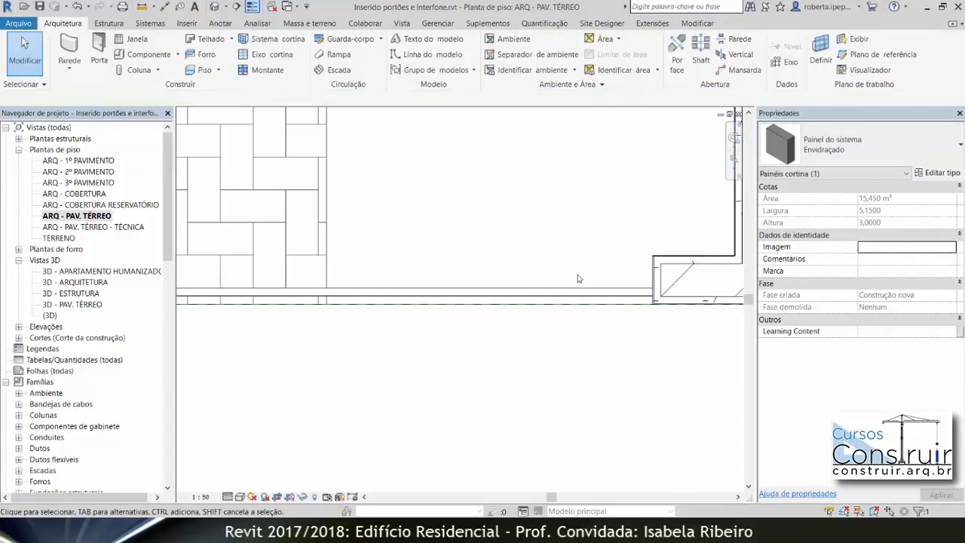
Set the driveway curtain wall's base offset to -0,3000 and its unconnected height to 2,2000.
{"action": "left_click", "coordinate": [574, 285]}
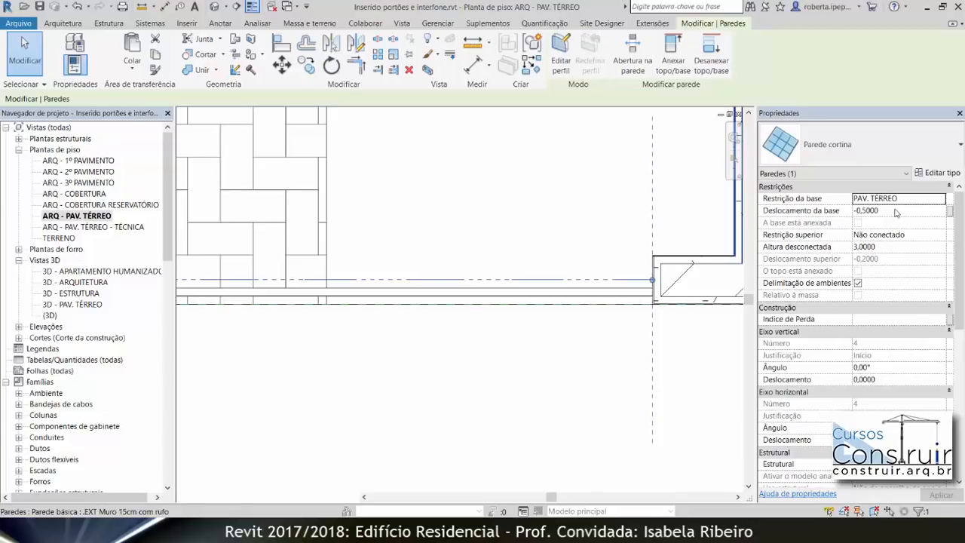
{"action": "left_click", "coordinate": [892, 211]}
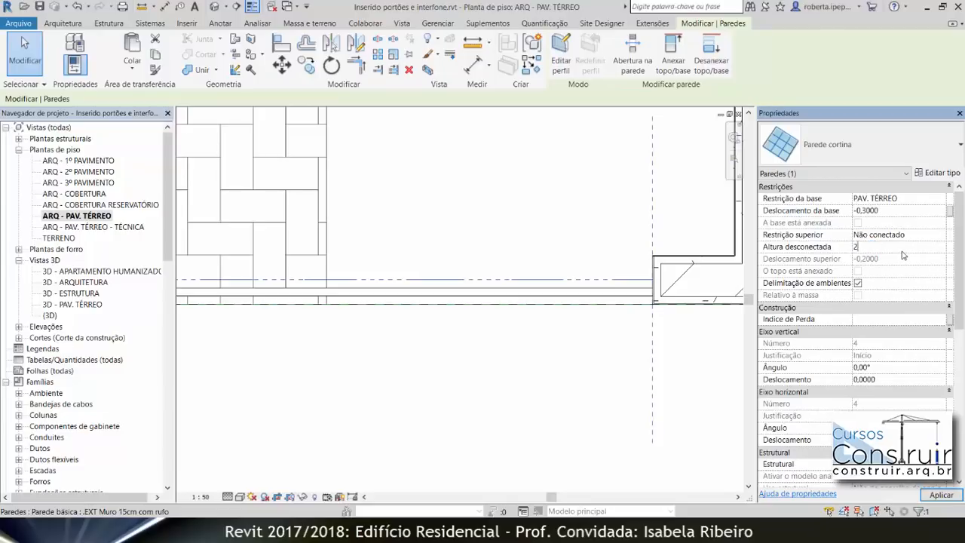
{"action": "left_click", "coordinate": [590, 229]}
Change the driveway curtain wall's type to GRADIL 01 - PORTÃO DE ABRIR - 2 FLs.
{"action": "scroll", "coordinate": [562, 254], "scroll_direction": "down", "scroll_amount": 1}
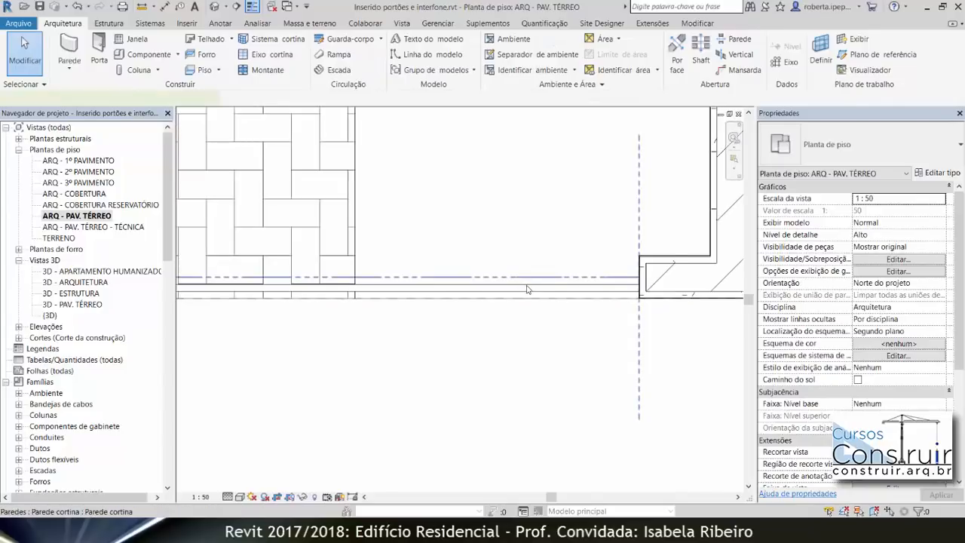
{"action": "left_click", "coordinate": [530, 278]}
{"action": "left_click", "coordinate": [911, 156]}
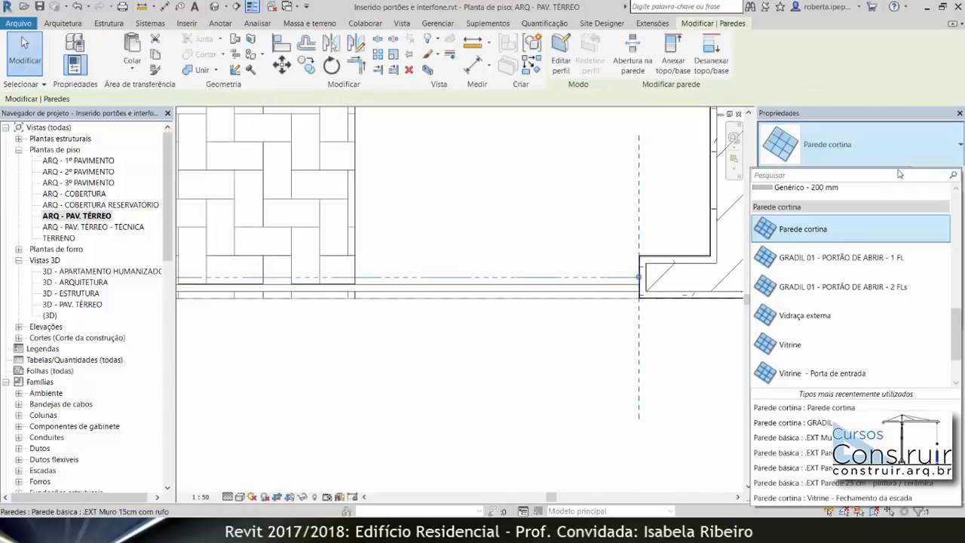
{"action": "left_click", "coordinate": [875, 302]}
{"action": "scroll", "coordinate": [438, 363], "scroll_direction": "down", "scroll_amount": 5}
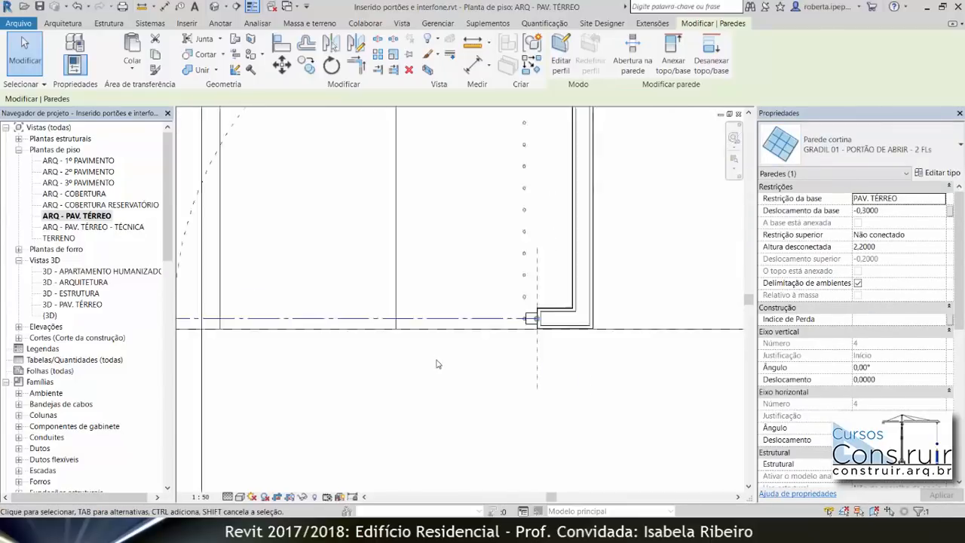
{"action": "middle_click_drag", "start_coordinate": [438, 364], "coordinate": [576, 386]}
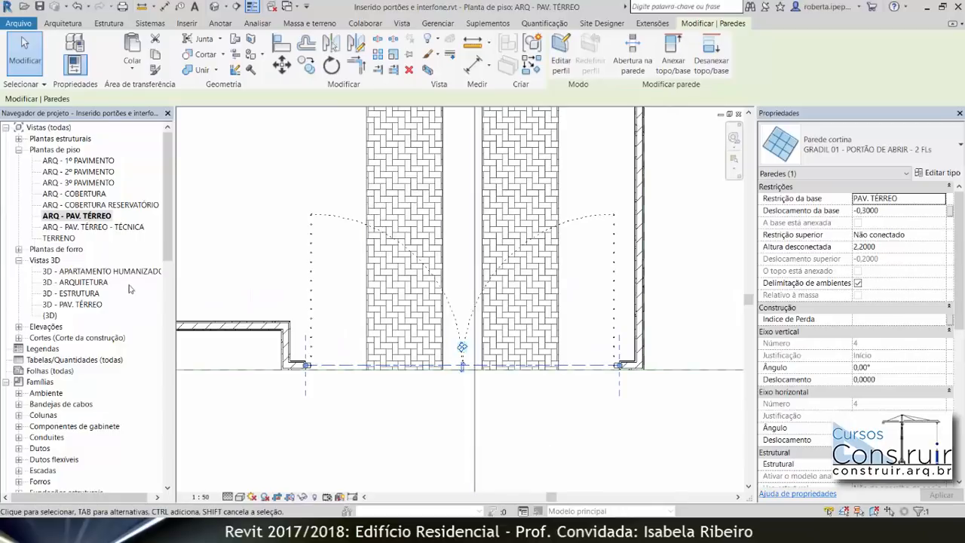
Examine the double-leaf driveway gate and the single-leaf gate in the 3D - ARQUITETURA view.
{"action": "double_click", "coordinate": [101, 284]}
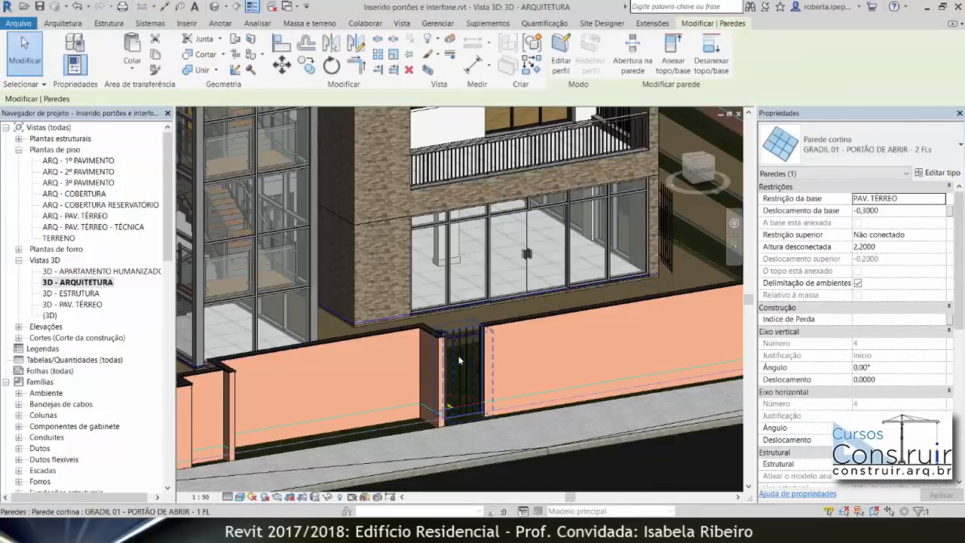
{"action": "middle_click_drag", "start_coordinate": [459, 360], "coordinate": [541, 414], "text": "shift"}
{"action": "middle_click_drag", "start_coordinate": [285, 435], "coordinate": [596, 279], "text": "shift"}
{"action": "key", "text": "Escape"}
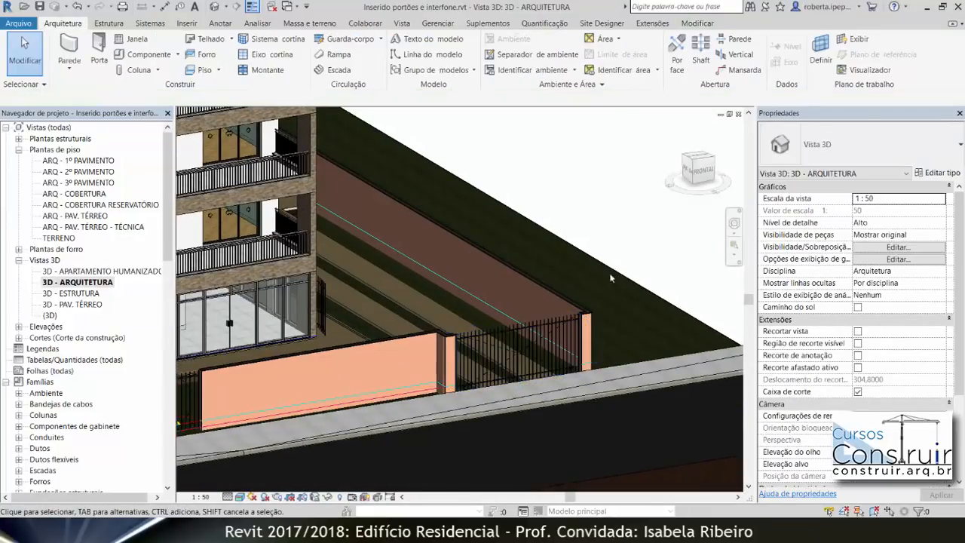
{"action": "scroll", "coordinate": [486, 335], "scroll_direction": "up", "scroll_amount": 3}
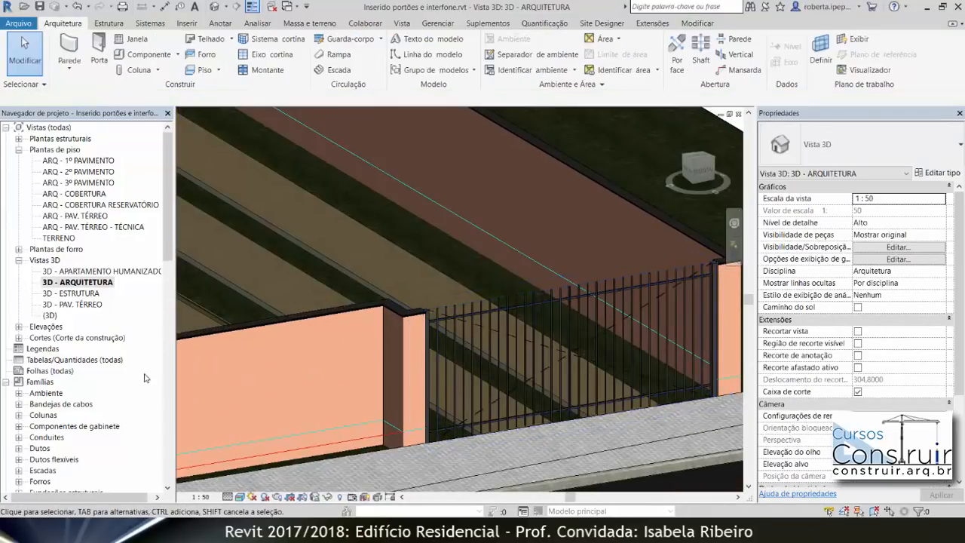
{"action": "middle_click_drag", "start_coordinate": [268, 423], "coordinate": [528, 336], "text": "shift"}
{"action": "scroll", "coordinate": [330, 337], "scroll_direction": "up", "scroll_amount": 4}
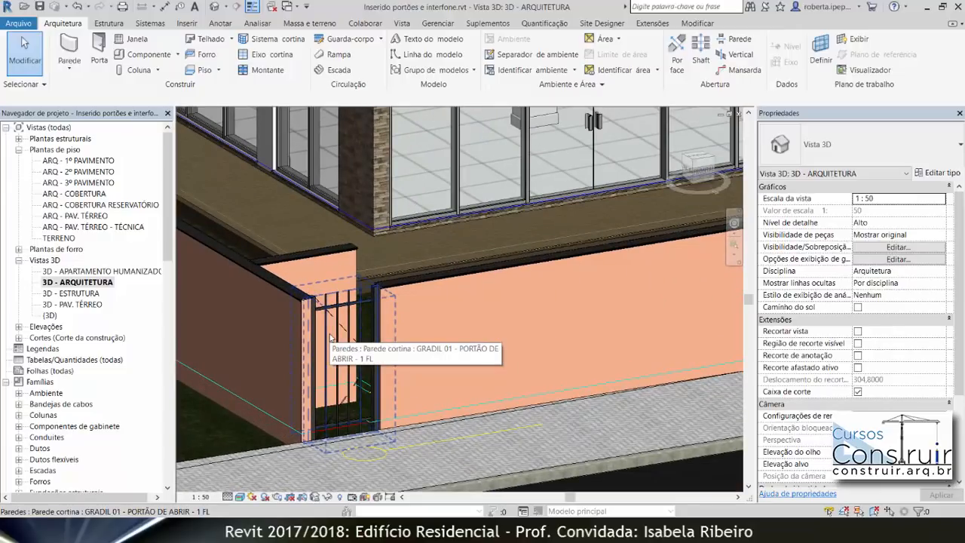
{"action": "scroll", "coordinate": [517, 348], "scroll_direction": "down", "scroll_amount": 4}
{"action": "middle_click_drag", "start_coordinate": [518, 346], "coordinate": [101, 340]}
{"action": "scroll", "coordinate": [560, 257], "scroll_direction": "up", "scroll_amount": 5}
{"action": "scroll", "coordinate": [567, 221], "scroll_direction": "up", "scroll_amount": 1}
{"action": "scroll", "coordinate": [549, 212], "scroll_direction": "up", "scroll_amount": 2}
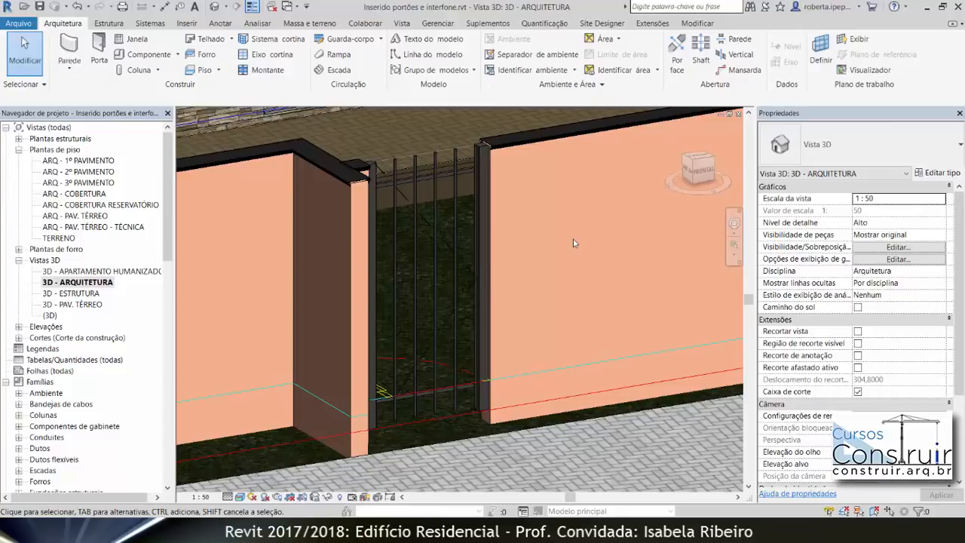
Start placing a component and load the Interfone.rfa family from the Aulas folder.
{"action": "left_click", "coordinate": [143, 54]}
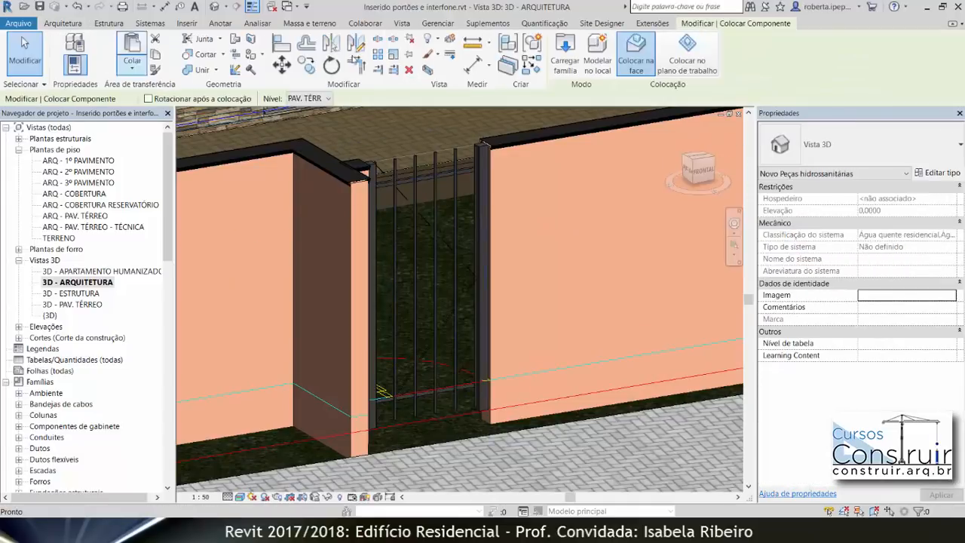
{"action": "left_click", "coordinate": [563, 49]}
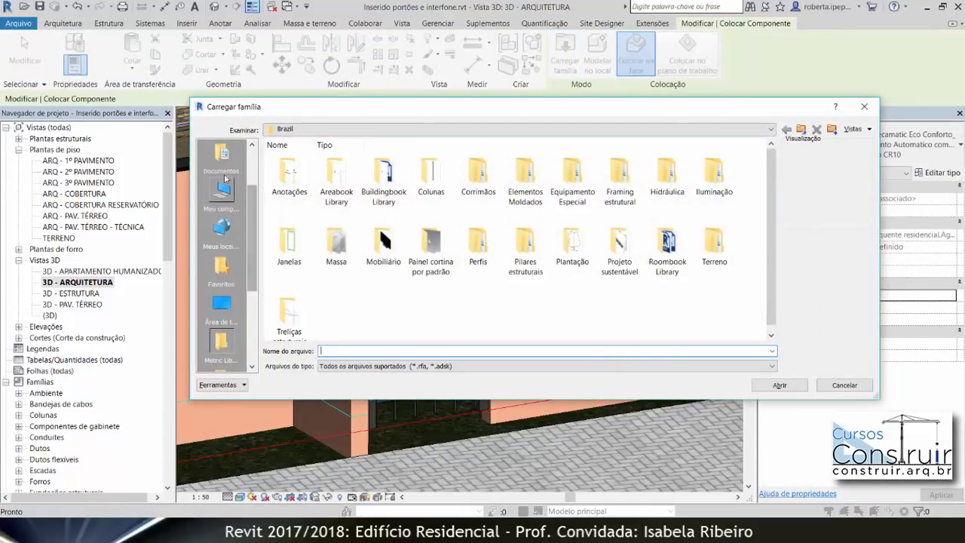
{"action": "left_click", "coordinate": [224, 159]}
{"action": "double_click", "coordinate": [525, 193]}
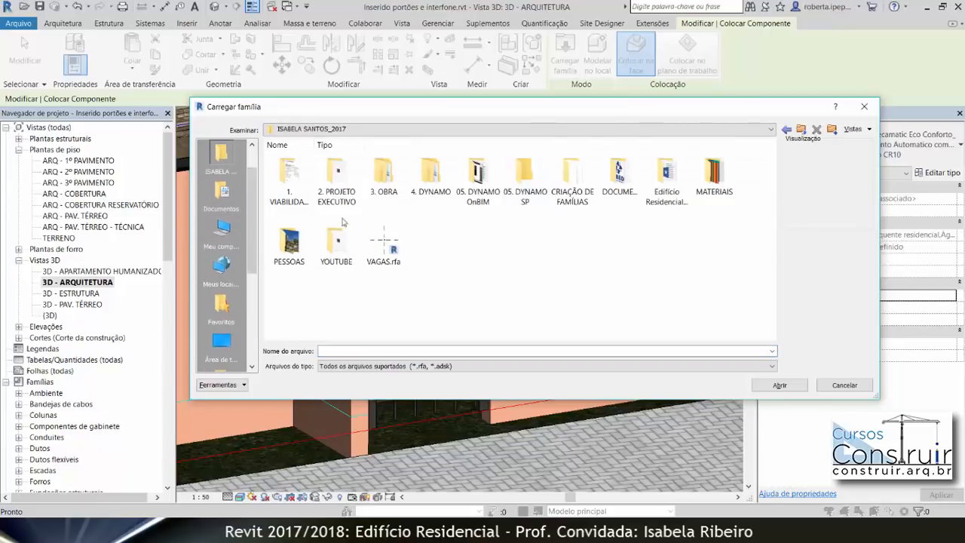
{"action": "double_click", "coordinate": [660, 192]}
{"action": "double_click", "coordinate": [337, 178]}
{"action": "left_click", "coordinate": [290, 175]}
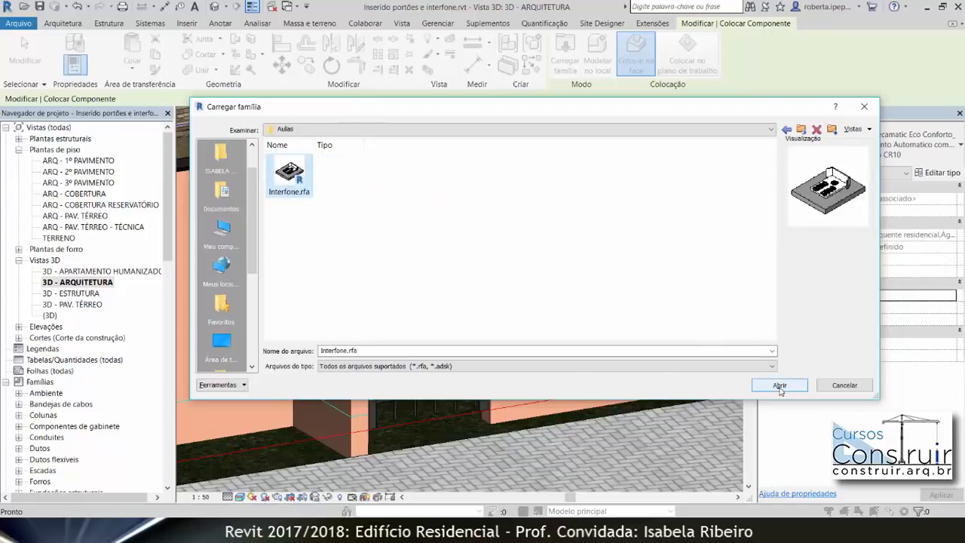
{"action": "left_click", "coordinate": [781, 386]}
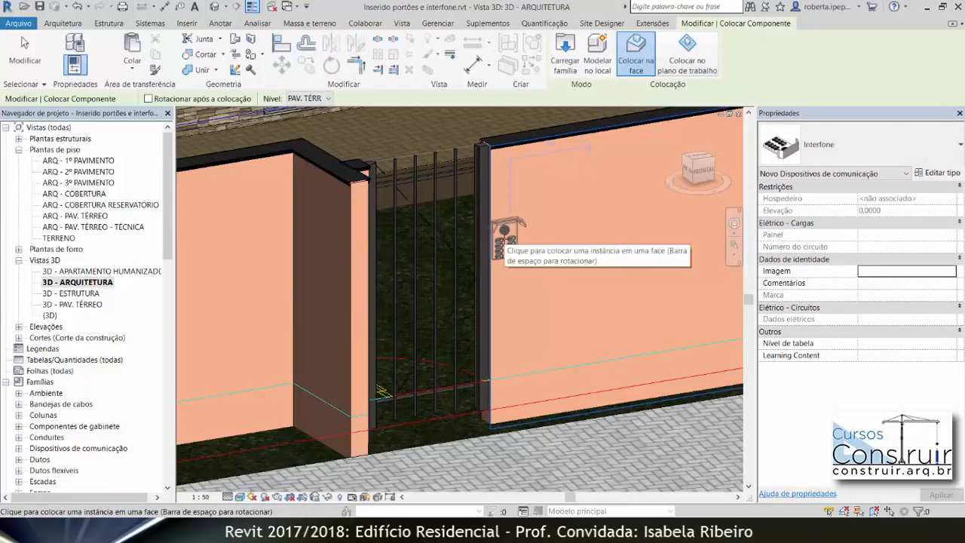
Place the Interfone on the side face of the wall stub beside the single-leaf gate, and inspect its keypad up close.
{"action": "scroll", "coordinate": [503, 249], "scroll_direction": "down", "scroll_amount": 2}
{"action": "middle_click_drag", "start_coordinate": [503, 249], "coordinate": [362, 98], "text": "shift"}
{"action": "scroll", "coordinate": [494, 290], "scroll_direction": "down", "scroll_amount": 1}
{"action": "middle_click_drag", "start_coordinate": [497, 291], "coordinate": [451, 163], "text": "shift"}
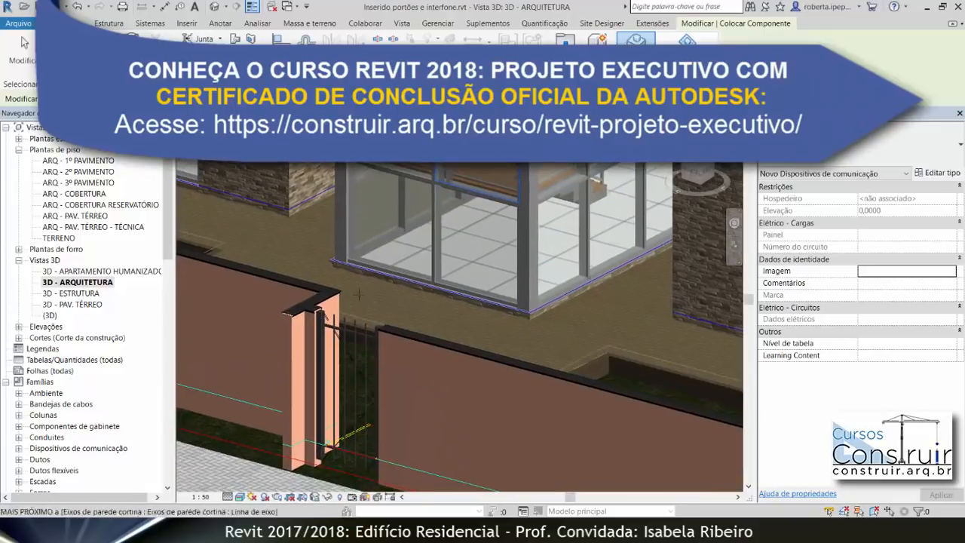
{"action": "scroll", "coordinate": [304, 378], "scroll_direction": "up", "scroll_amount": 2}
{"action": "scroll", "coordinate": [304, 371], "scroll_direction": "up", "scroll_amount": 3}
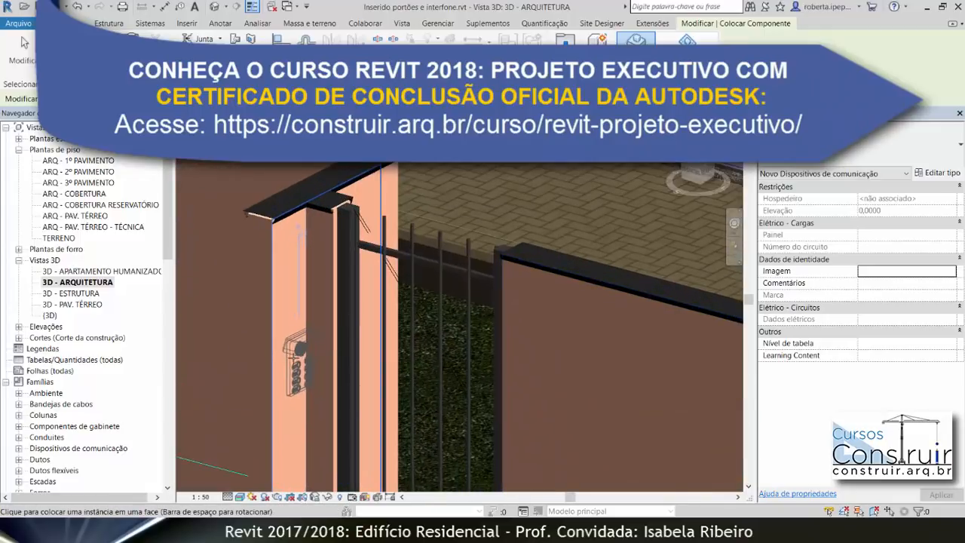
{"action": "left_click", "coordinate": [294, 353]}
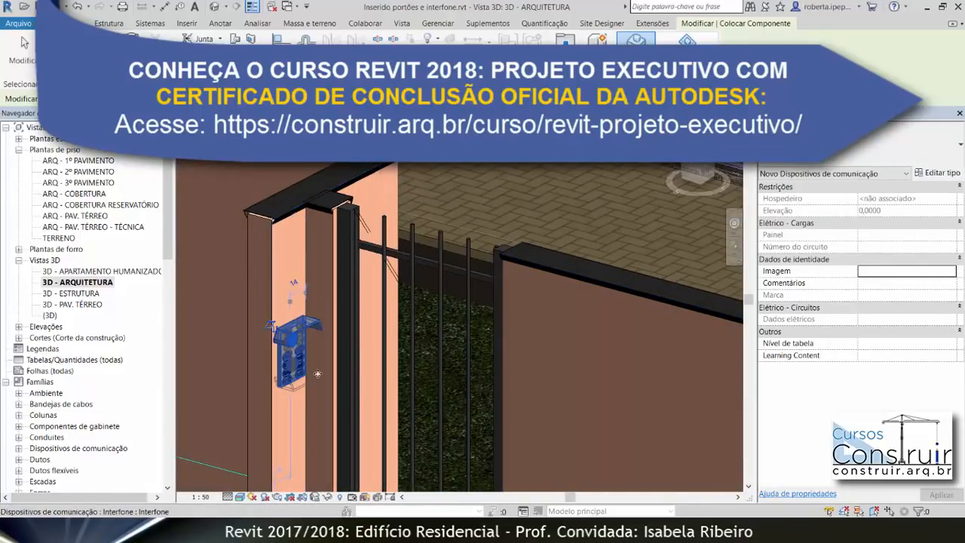
{"action": "key", "text": "Escape"}
{"action": "key", "text": "Escape"}
{"action": "scroll", "coordinate": [304, 372], "scroll_direction": "up", "scroll_amount": 8}
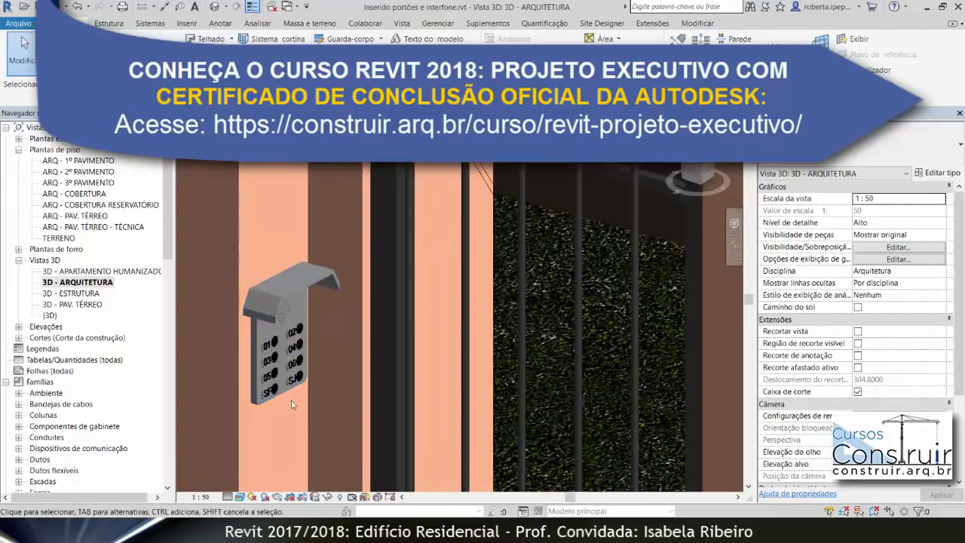
{"action": "scroll", "coordinate": [322, 356], "scroll_direction": "up", "scroll_amount": 2}
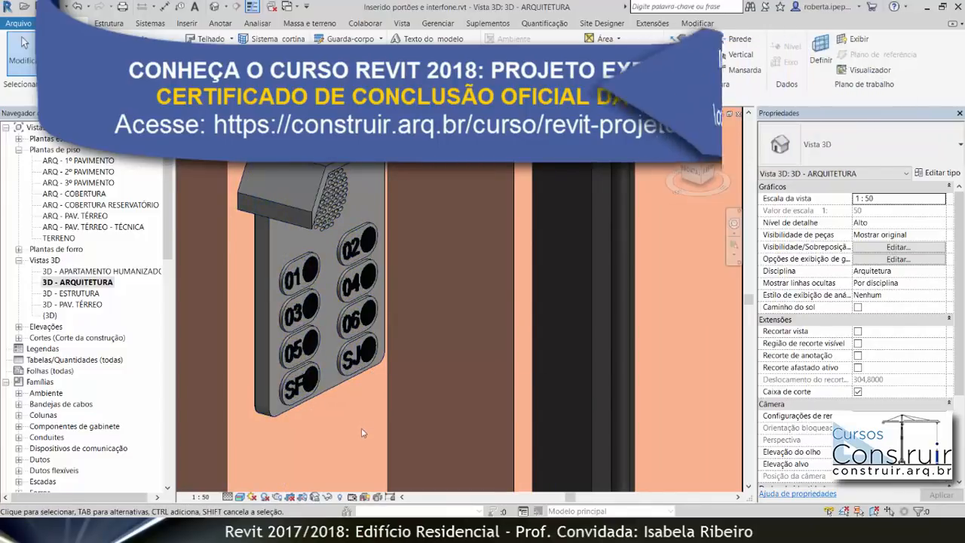
Select the Interfone on the wall stub and show its position in the ARQ - PAV. TÉRREO floor plan.
{"action": "scroll", "coordinate": [388, 373], "scroll_direction": "down", "scroll_amount": 6}
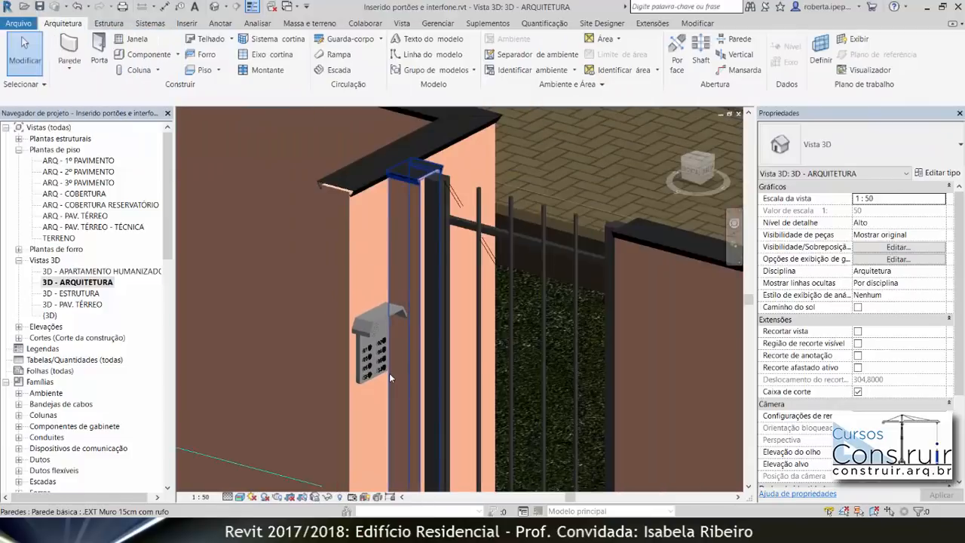
{"action": "left_click", "coordinate": [383, 362]}
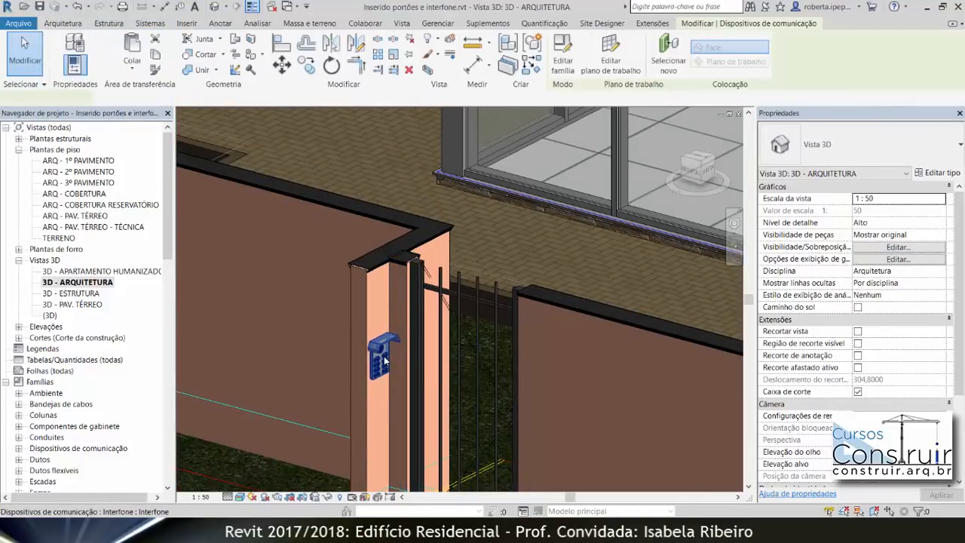
{"action": "middle_click_drag", "start_coordinate": [388, 346], "coordinate": [435, 196]}
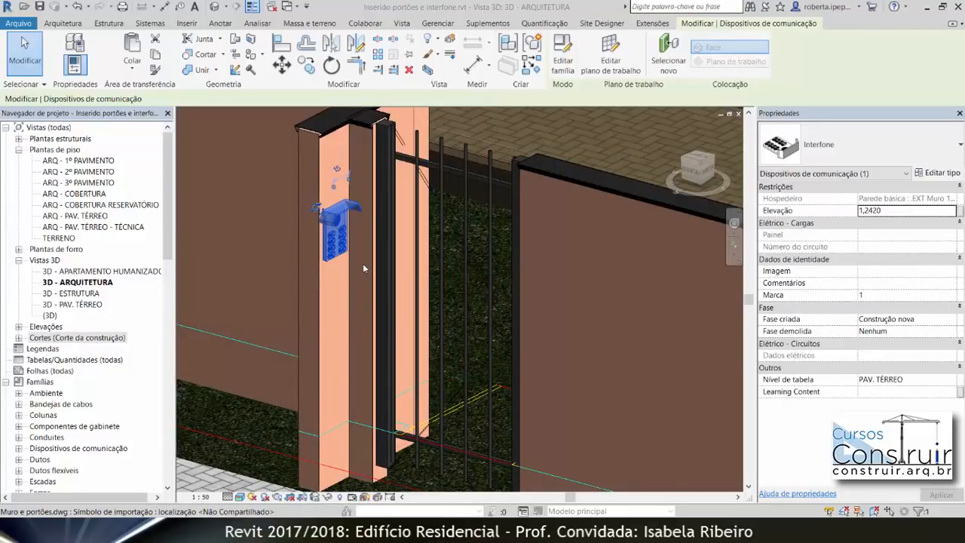
{"action": "double_click", "coordinate": [82, 215]}
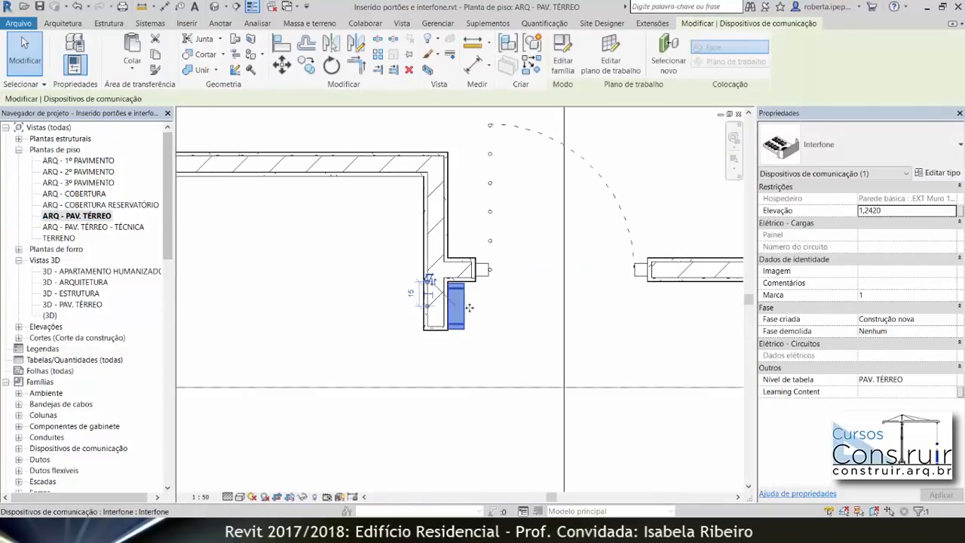
{"action": "scroll", "coordinate": [450, 303], "scroll_direction": "up", "scroll_amount": 3}
{"action": "scroll", "coordinate": [448, 296], "scroll_direction": "up", "scroll_amount": 2}
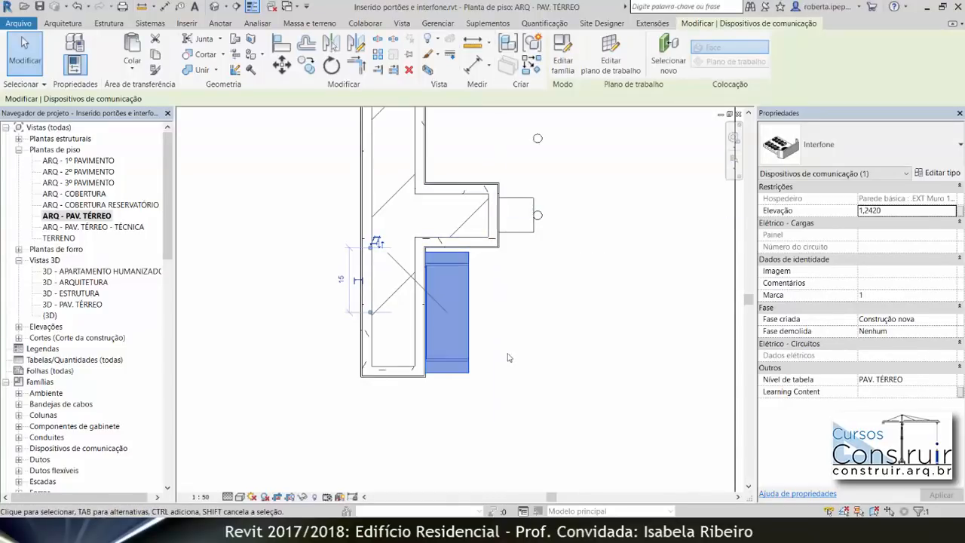
{"action": "scroll", "coordinate": [434, 364], "scroll_direction": "up", "scroll_amount": 5}
{"action": "scroll", "coordinate": [511, 367], "scroll_direction": "down", "scroll_amount": 6}
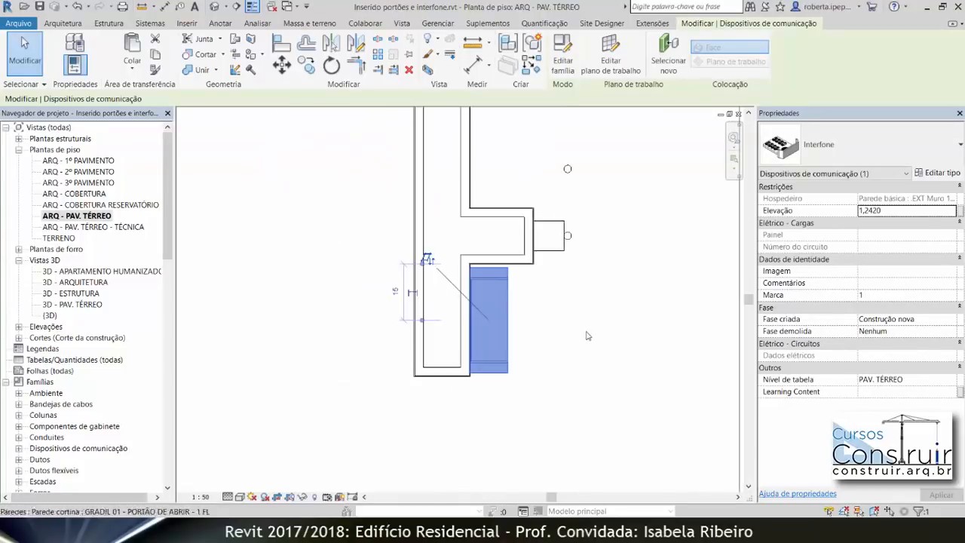
{"action": "scroll", "coordinate": [576, 339], "scroll_direction": "down", "scroll_amount": 4}
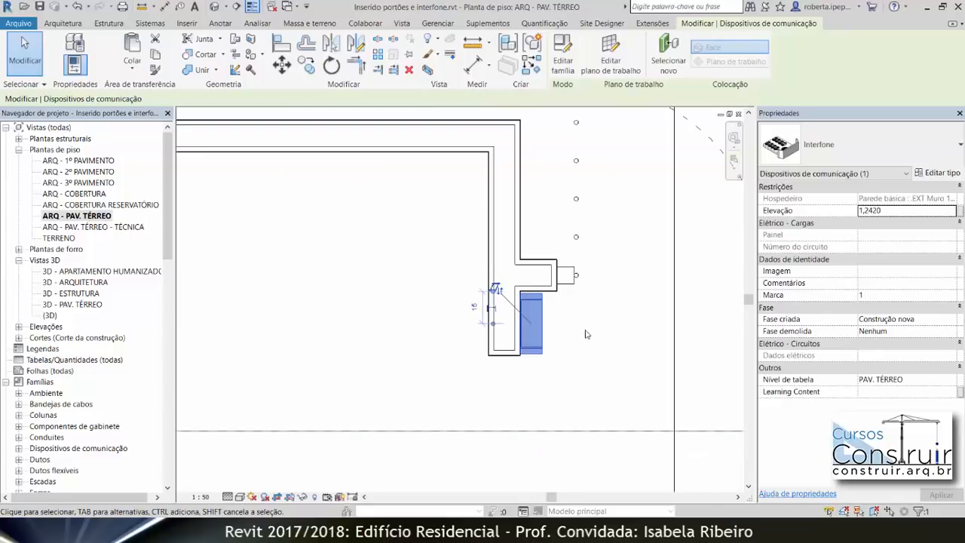
Create a section through the single-leaf gate opening facing the wall stub with the intercom, and shorten its depth to just behind the stub.
{"action": "left_click", "coordinate": [247, 6]}
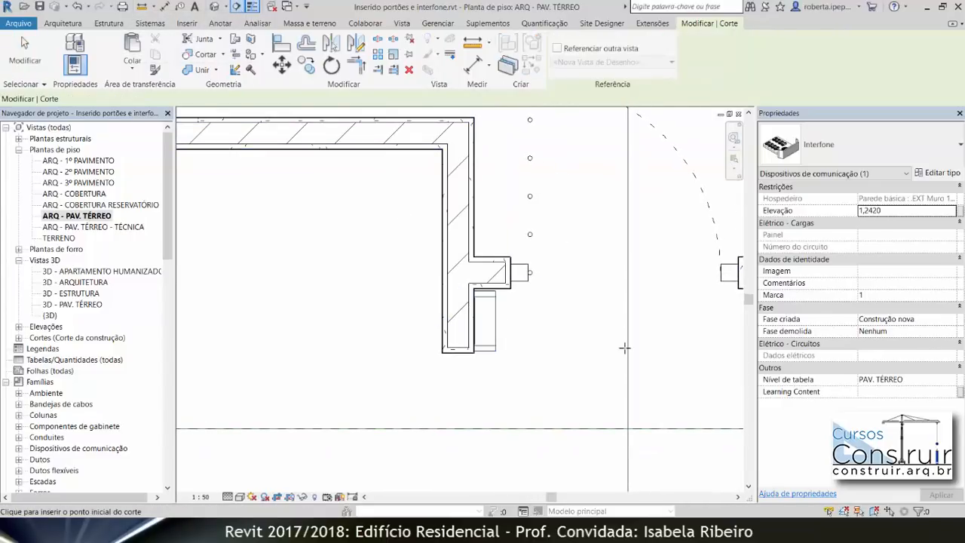
{"action": "left_click", "coordinate": [541, 397]}
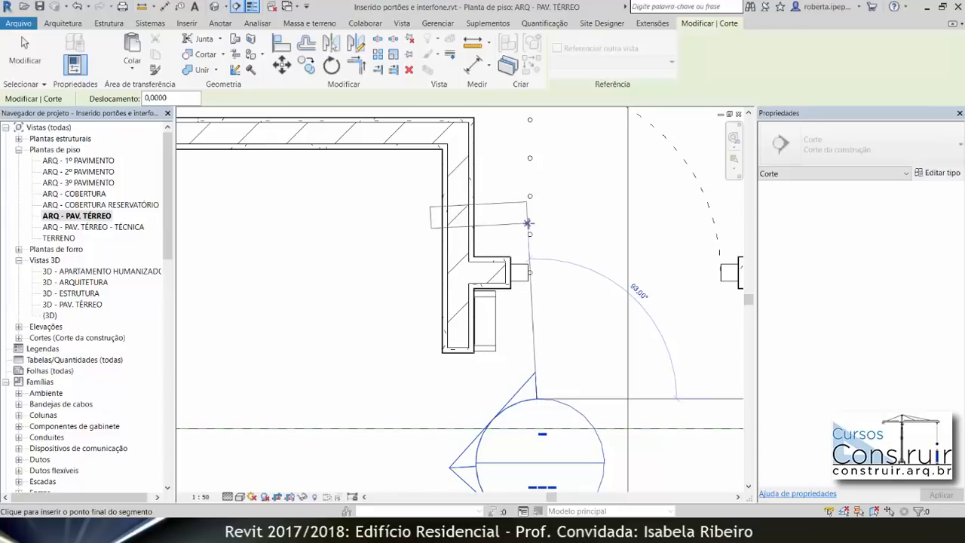
{"action": "left_click", "coordinate": [541, 222]}
{"action": "key", "text": "Escape"}
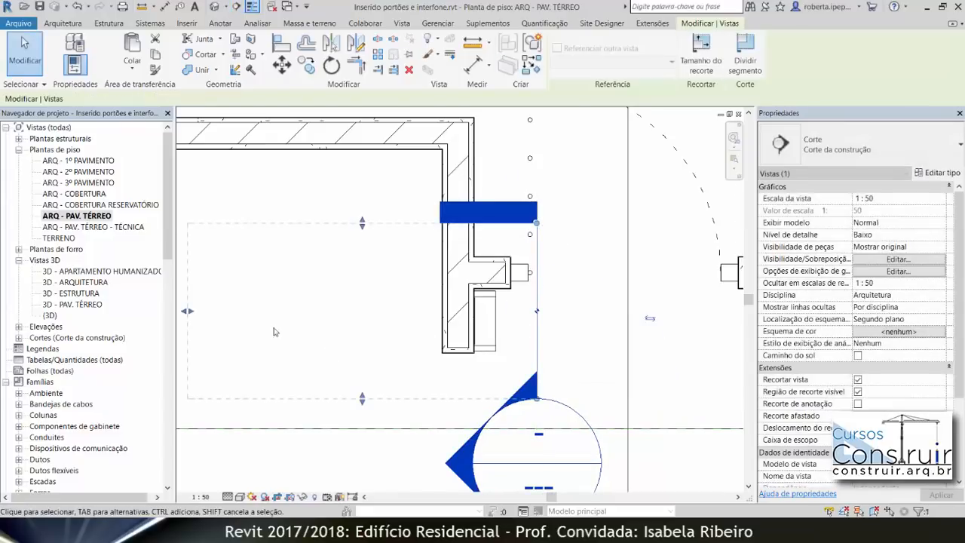
{"action": "left_click_drag", "start_coordinate": [194, 314], "coordinate": [430, 312]}
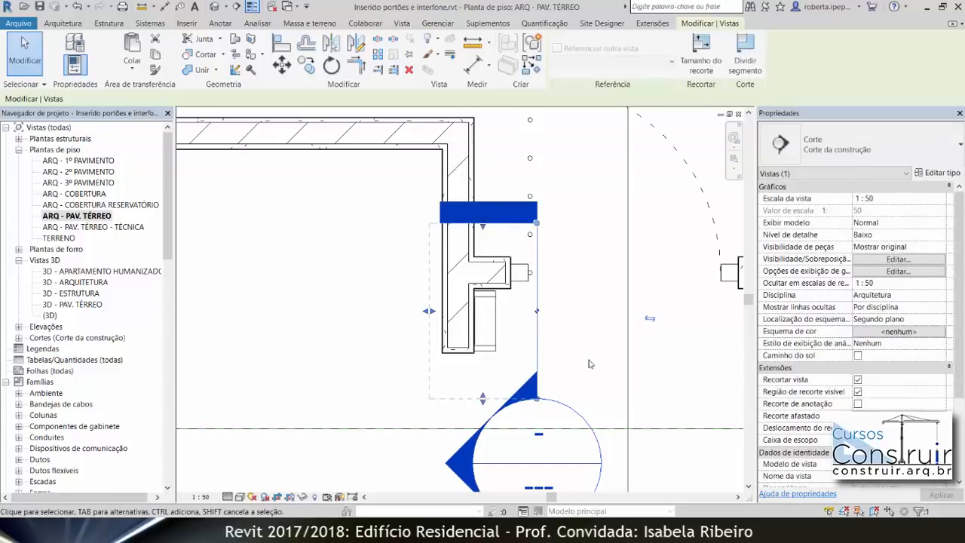
{"action": "middle_click_drag", "start_coordinate": [589, 364], "coordinate": [518, 317]}
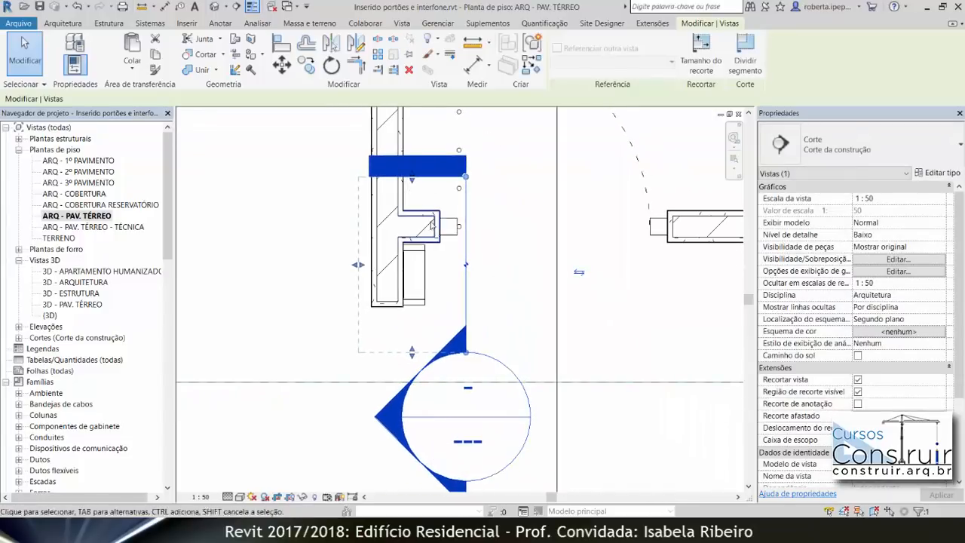
Open the new section of the wall stub and check the base of the GRADIL 01 - PORTÃO DE ABRIR gate below the intercom.
{"action": "left_click", "coordinate": [452, 238]}
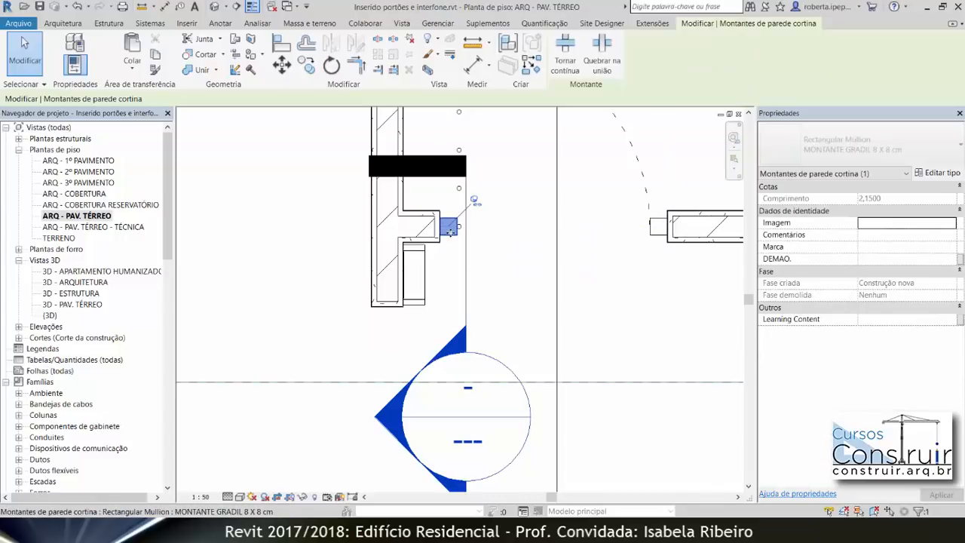
{"action": "left_click", "coordinate": [263, 305]}
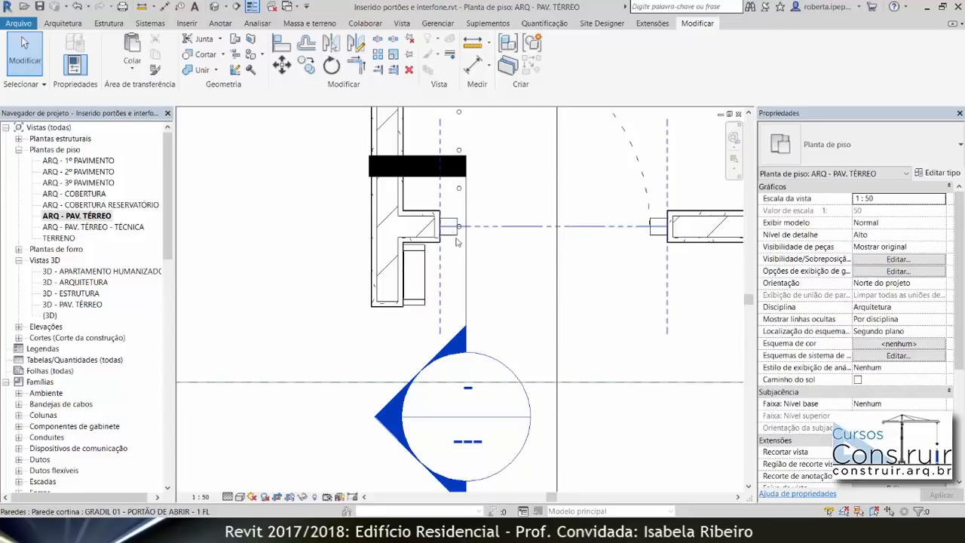
{"action": "double_click", "coordinate": [379, 419]}
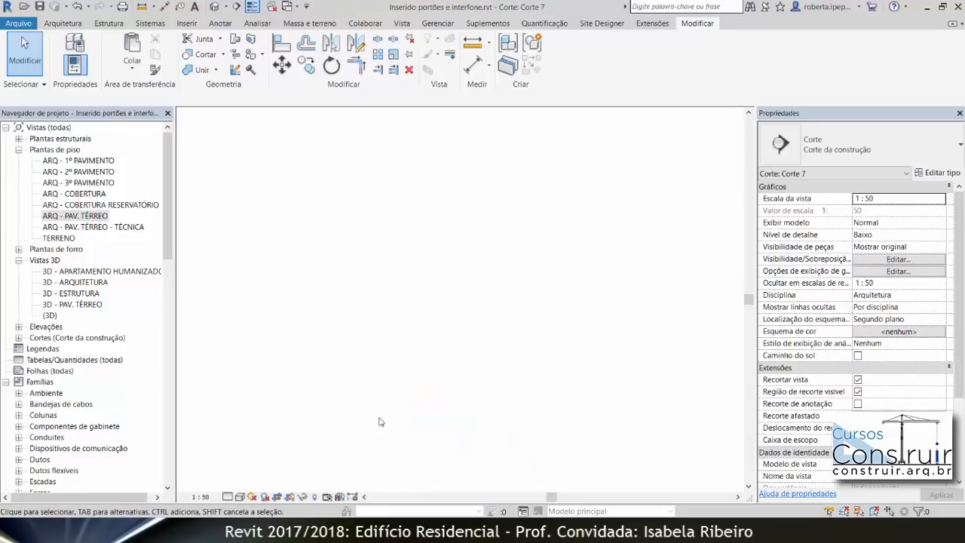
{"action": "scroll", "coordinate": [437, 199], "scroll_direction": "up", "scroll_amount": 1}
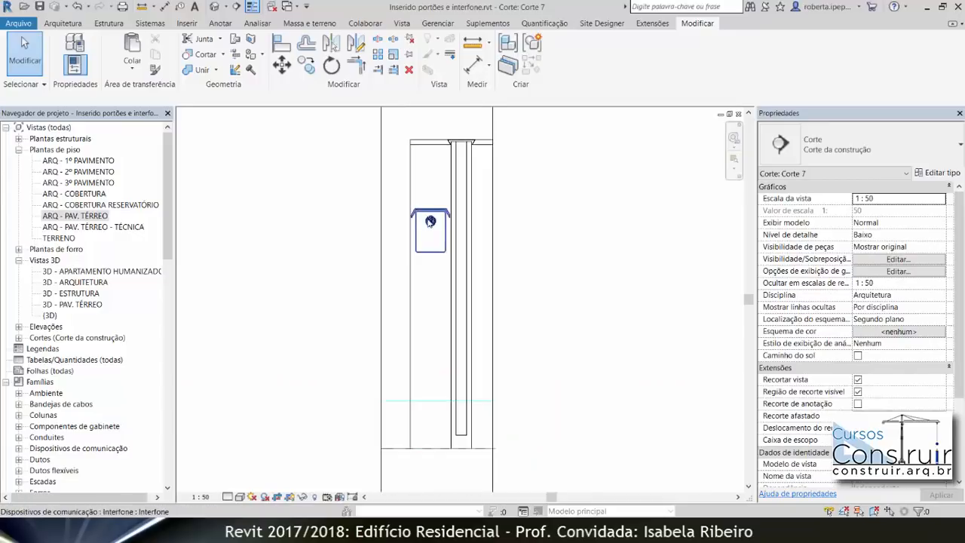
{"action": "left_click", "coordinate": [468, 442]}
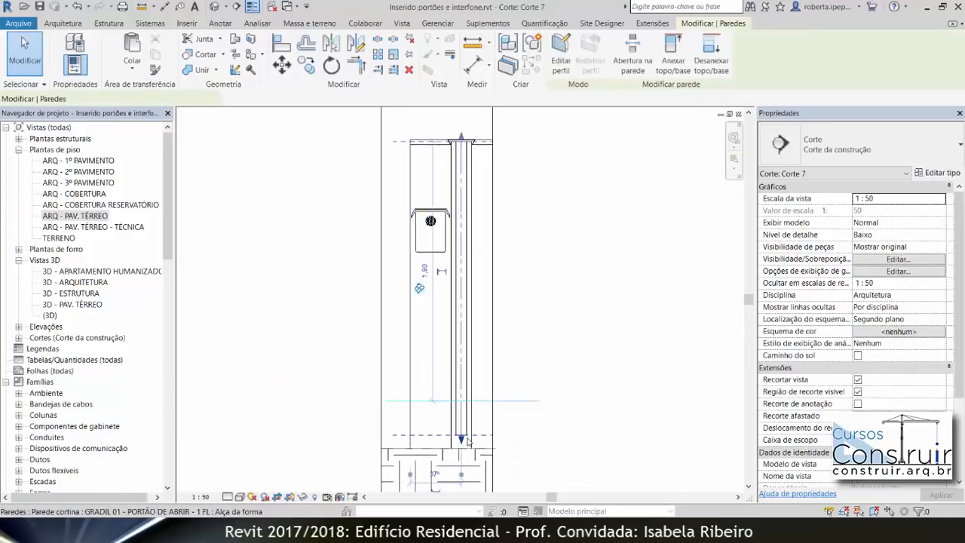
{"action": "left_click", "coordinate": [607, 409]}
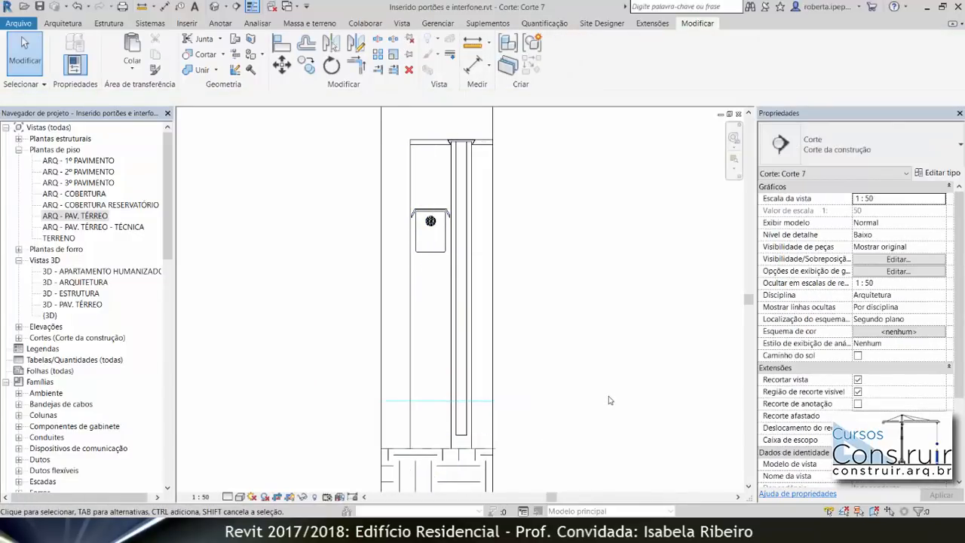
Add an aligned vertical dimension from the base of the gate to the centre of the intercom.
{"action": "left_click", "coordinate": [473, 64]}
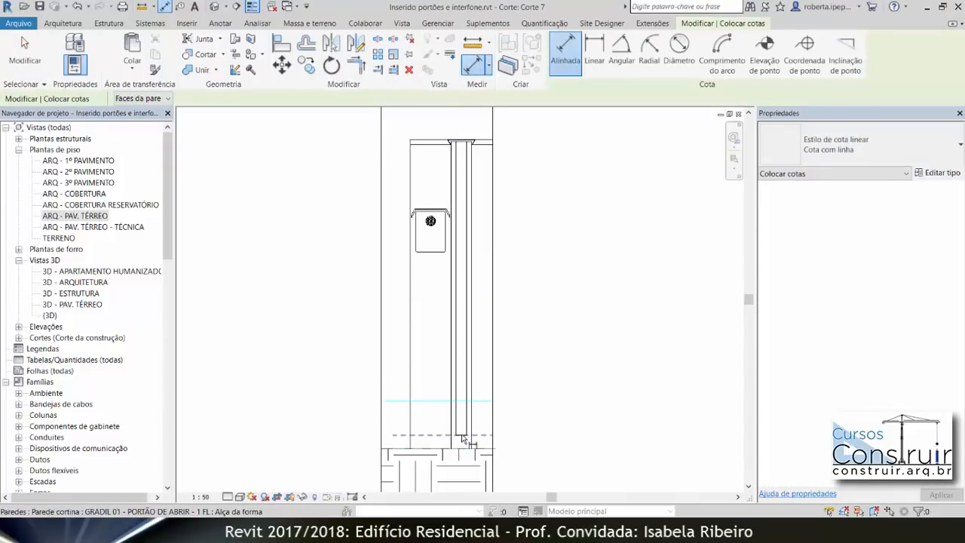
{"action": "left_click", "coordinate": [463, 439]}
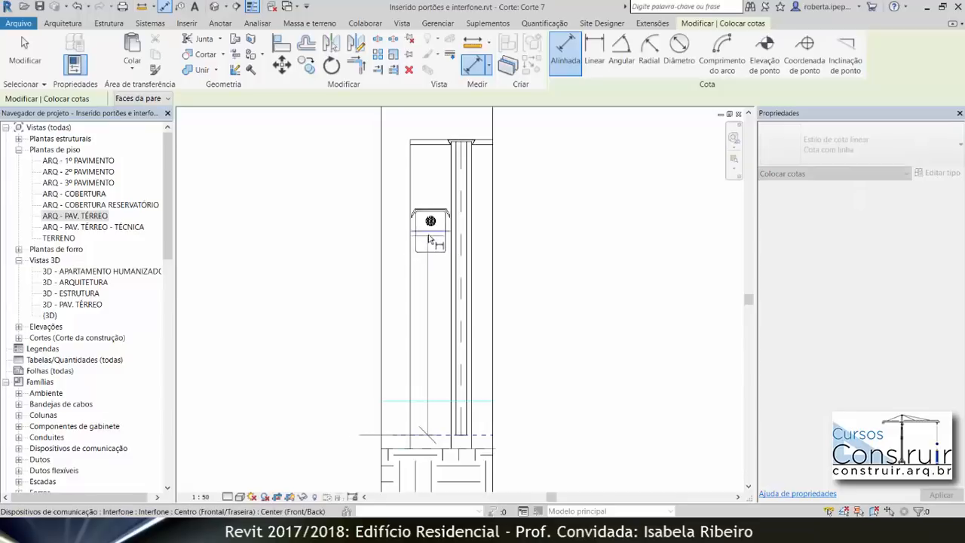
{"action": "left_click", "coordinate": [431, 231]}
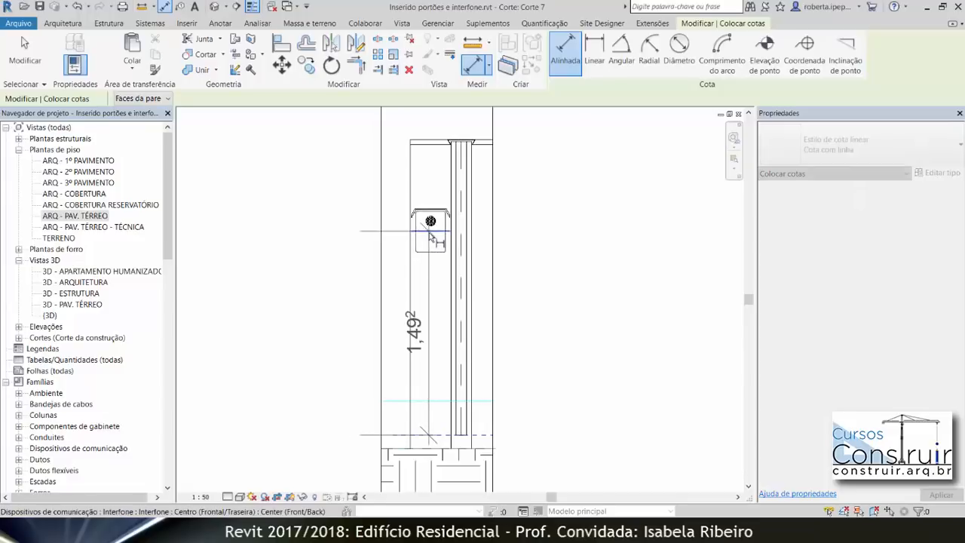
{"action": "left_click", "coordinate": [309, 254]}
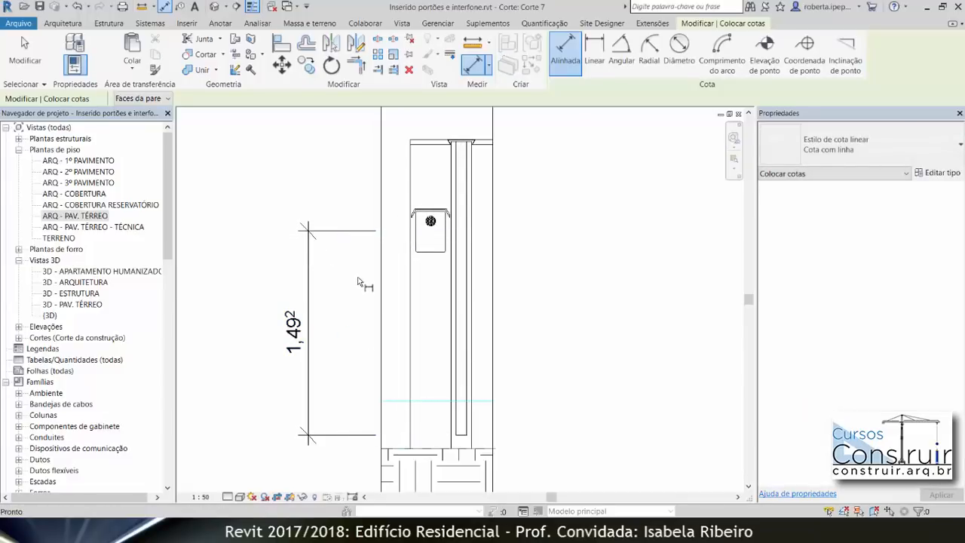
{"action": "key", "text": "Escape"}
{"action": "key", "text": "Escape"}
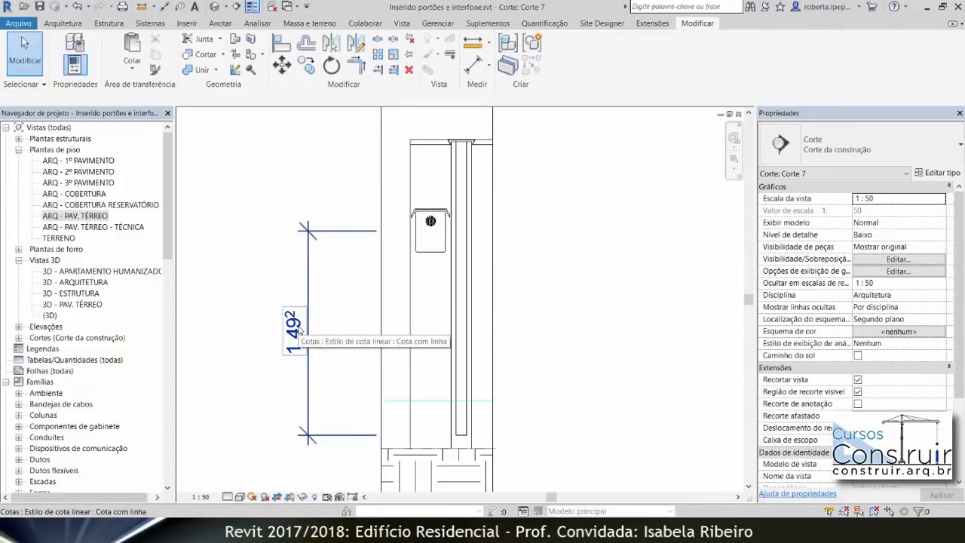
Set the intercom's height above the gate base to 1,50 m through the dimension.
{"action": "left_click", "coordinate": [433, 257]}
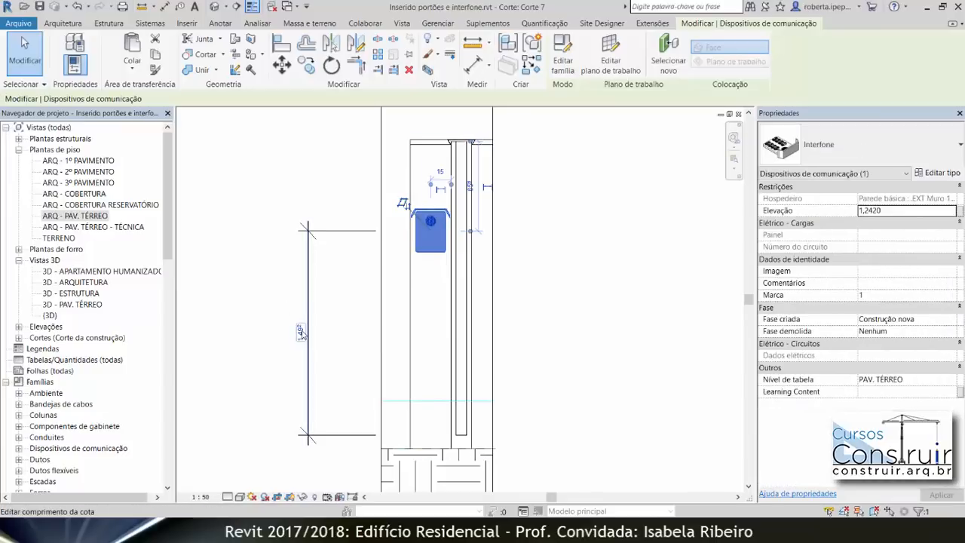
{"action": "left_click", "coordinate": [301, 331]}
{"action": "type", "text": "1,25"}
{"action": "key", "text": "Return"}
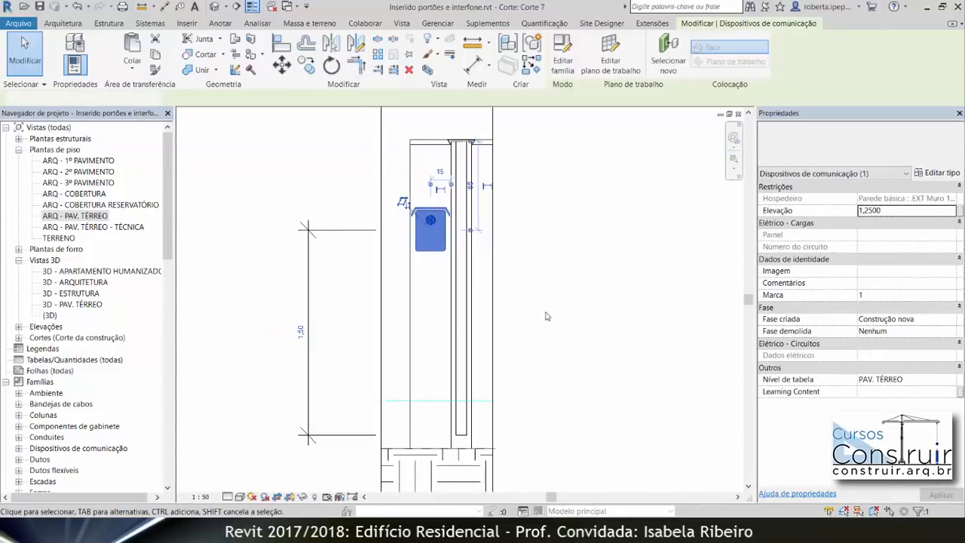
{"action": "left_click", "coordinate": [547, 317]}
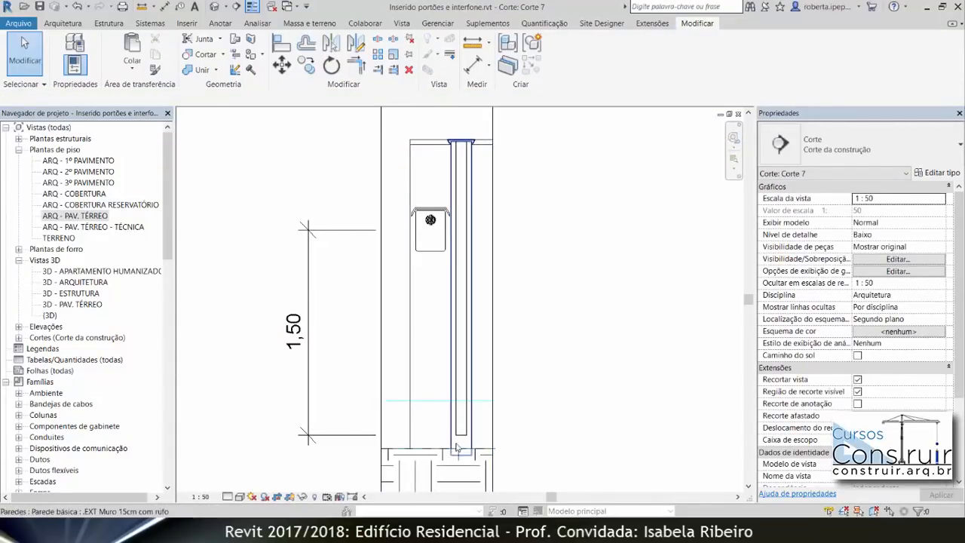
Examine the gate base in the section and find the other single-leaf gate in the ARQ - PAV. TÉRREO floor plan.
{"action": "scroll", "coordinate": [462, 447], "scroll_direction": "up", "scroll_amount": 1}
{"action": "scroll", "coordinate": [462, 446], "scroll_direction": "up", "scroll_amount": 6}
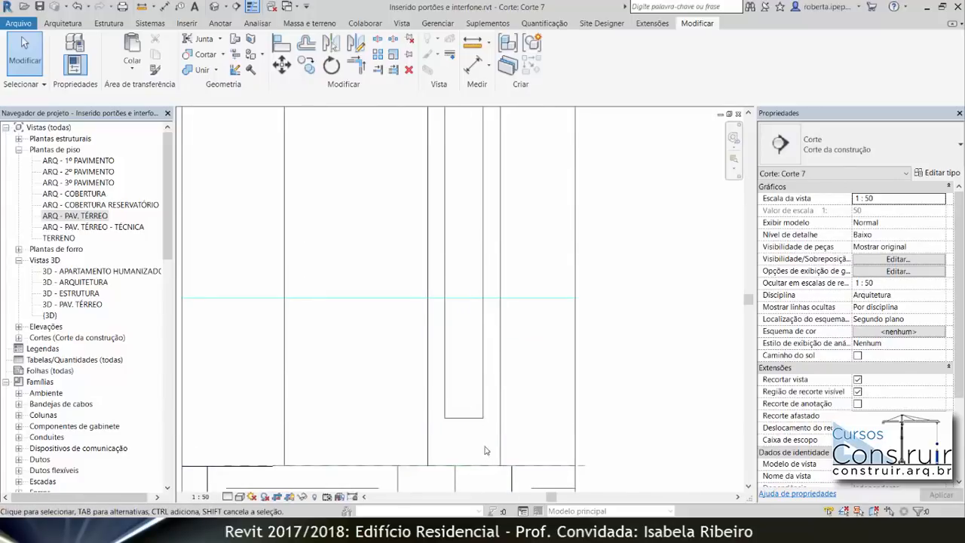
{"action": "scroll", "coordinate": [511, 431], "scroll_direction": "down", "scroll_amount": 1}
{"action": "scroll", "coordinate": [424, 350], "scroll_direction": "down", "scroll_amount": 1}
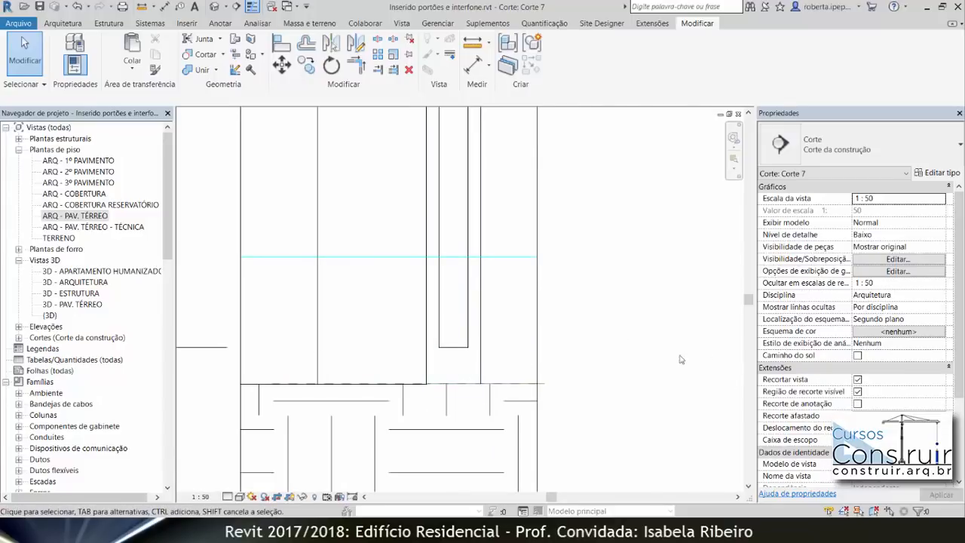
{"action": "scroll", "coordinate": [532, 396], "scroll_direction": "down", "scroll_amount": 2}
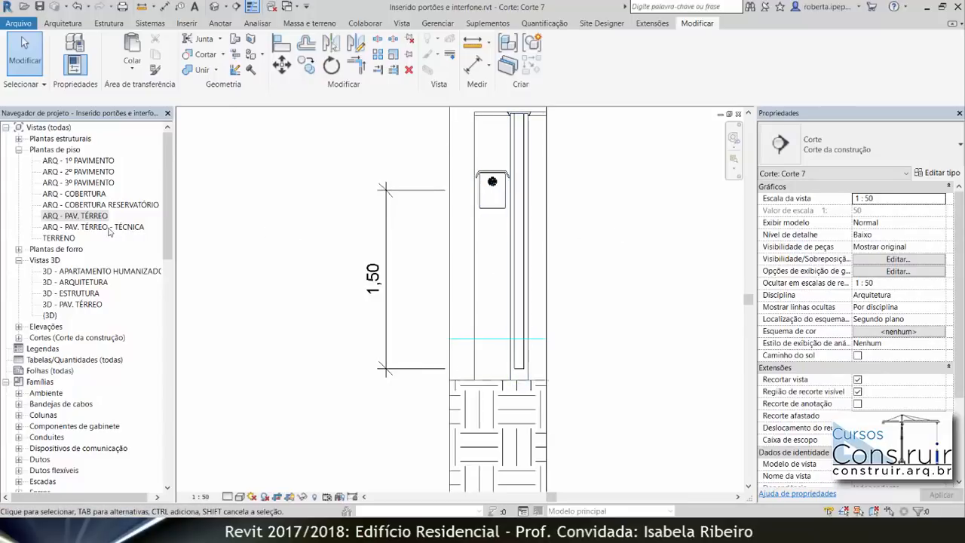
{"action": "double_click", "coordinate": [78, 216]}
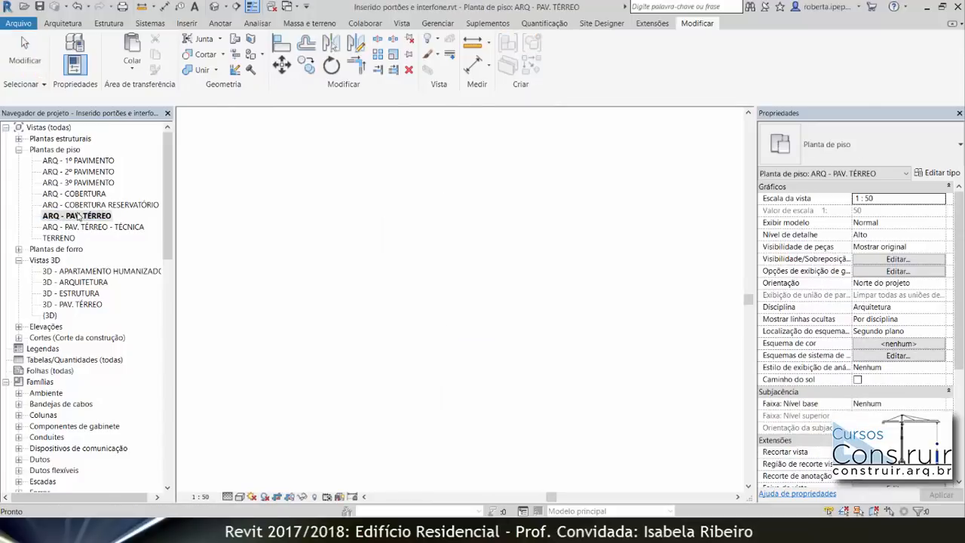
{"action": "scroll", "coordinate": [329, 346], "scroll_direction": "down", "scroll_amount": 3}
{"action": "scroll", "coordinate": [329, 346], "scroll_direction": "down", "scroll_amount": 6}
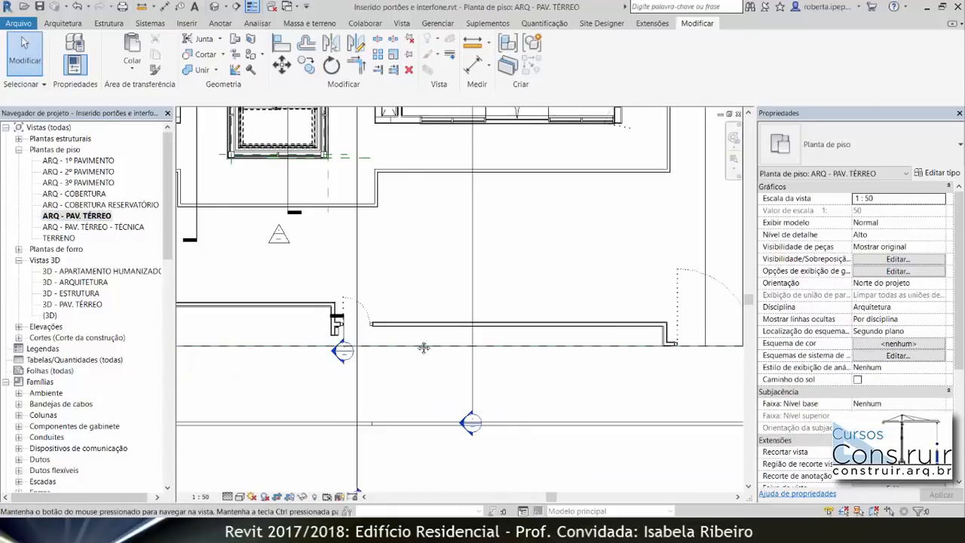
{"action": "scroll", "coordinate": [387, 346], "scroll_direction": "up", "scroll_amount": 6}
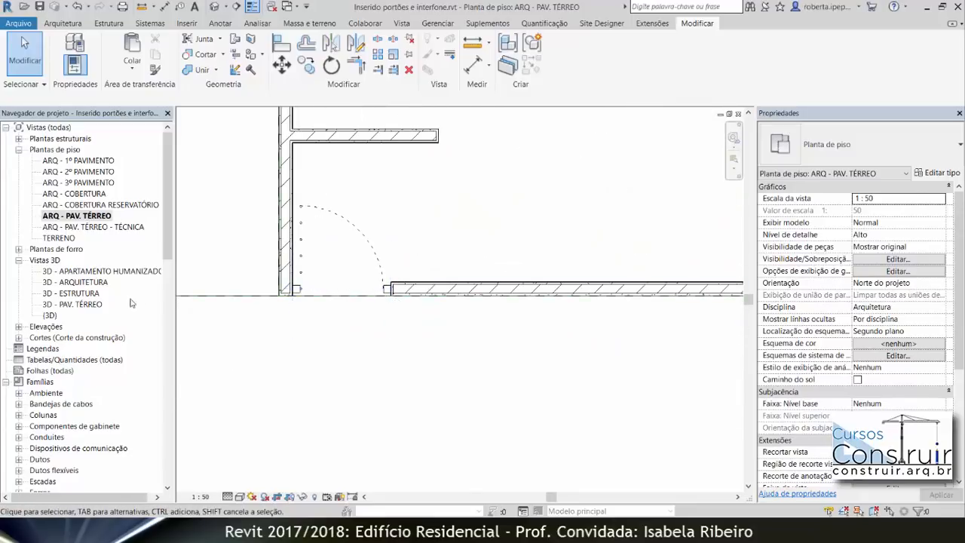
Place a second Interfone in the 3D - ARQUITETURA view, on the front wall face beside the other single-leaf gate.
{"action": "double_click", "coordinate": [81, 284]}
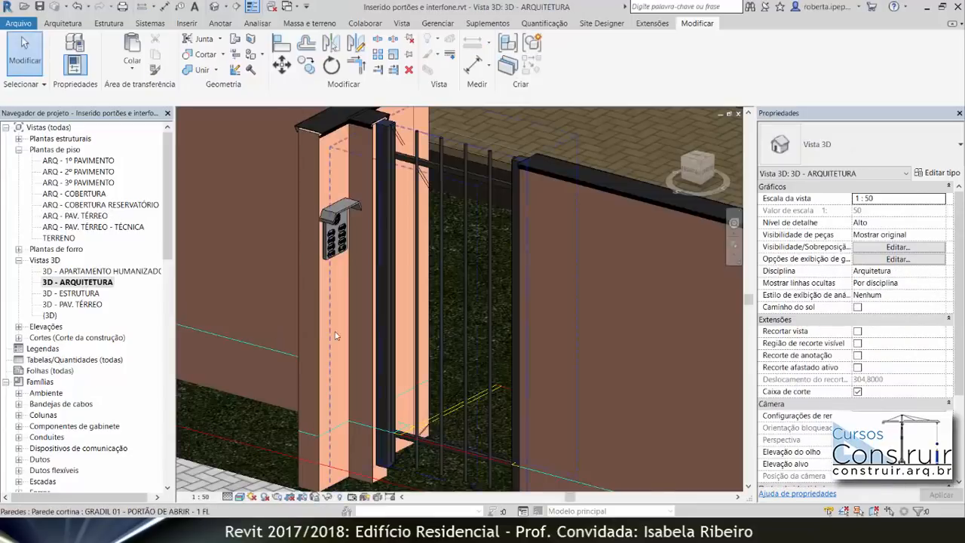
{"action": "scroll", "coordinate": [511, 368], "scroll_direction": "down", "scroll_amount": 6}
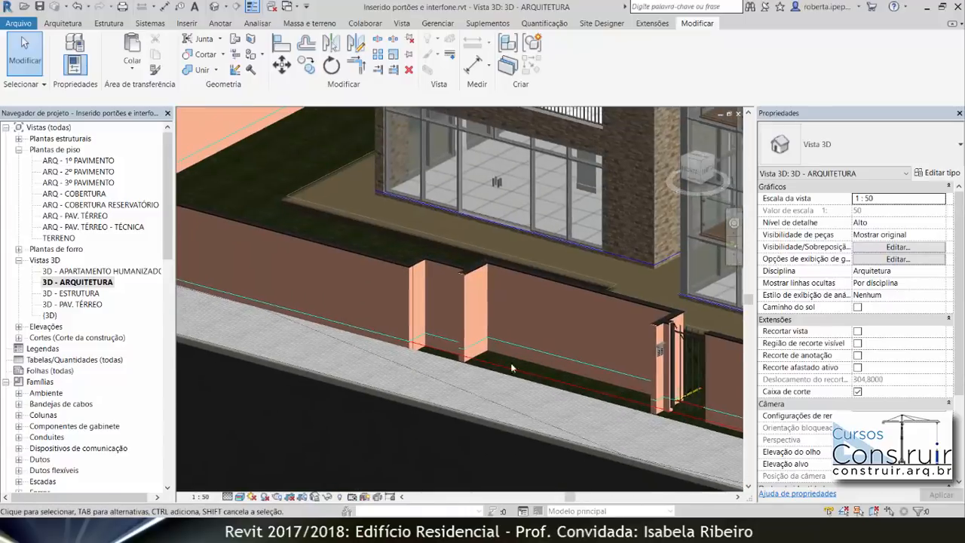
{"action": "middle_click_drag", "start_coordinate": [447, 320], "coordinate": [732, 377]}
{"action": "scroll", "coordinate": [358, 259], "scroll_direction": "up", "scroll_amount": 5}
{"action": "middle_click_drag", "start_coordinate": [433, 285], "coordinate": [438, 269]}
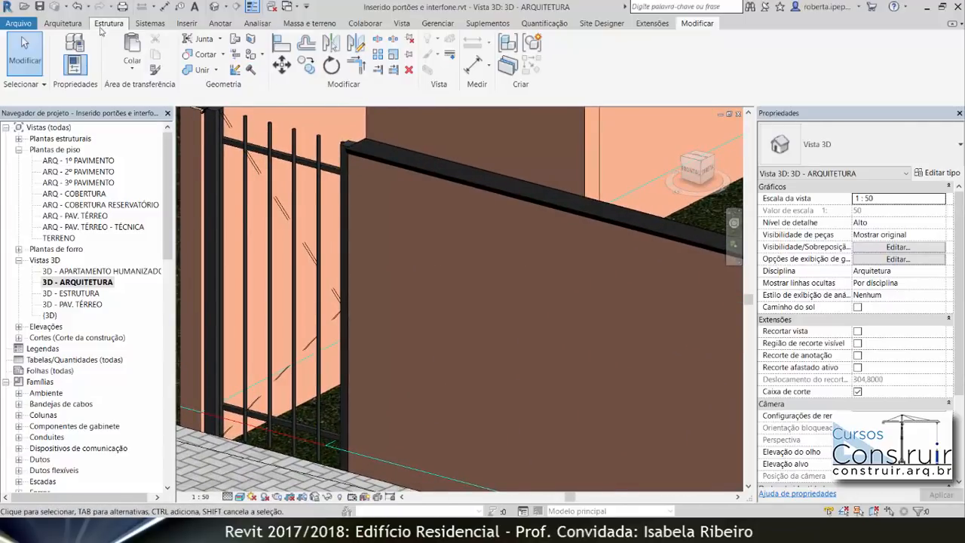
{"action": "left_click", "coordinate": [62, 24]}
{"action": "left_click", "coordinate": [147, 54]}
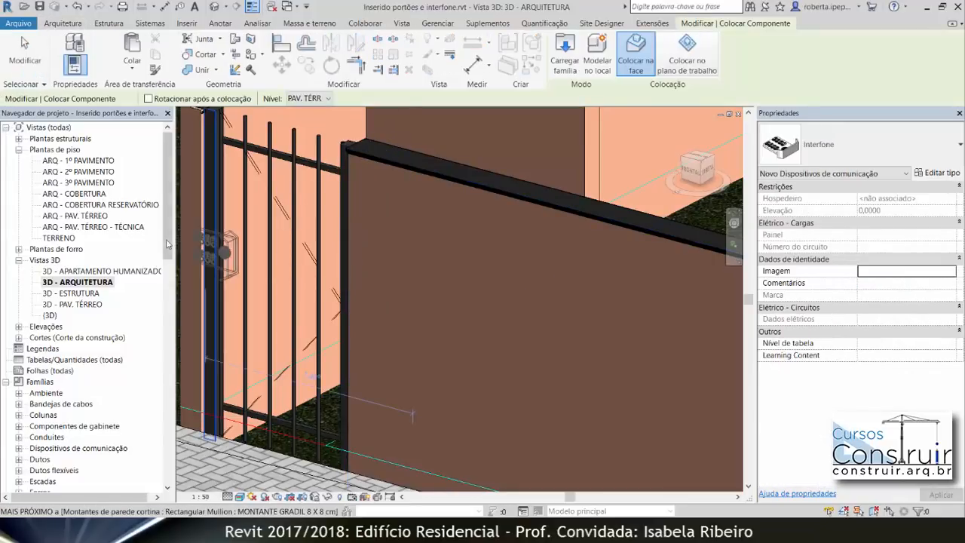
{"action": "left_click", "coordinate": [371, 266]}
{"action": "key", "text": "Escape"}
{"action": "key", "text": "Escape"}
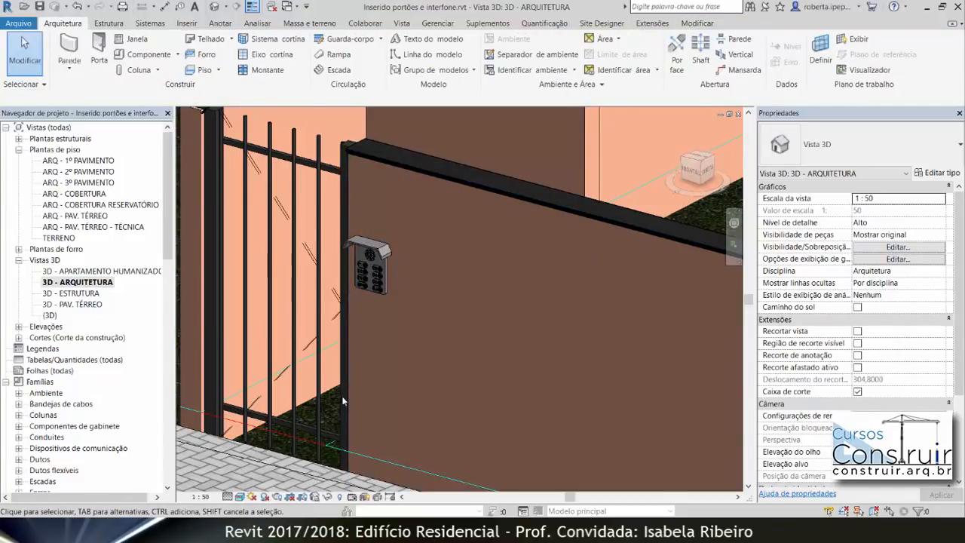
Create a horizontal section in the ARQ - PAV. TÉRREO floor plan, in front of the second gate and intercom, facing the wall.
{"action": "middle_click_drag", "start_coordinate": [380, 439], "coordinate": [414, 343]}
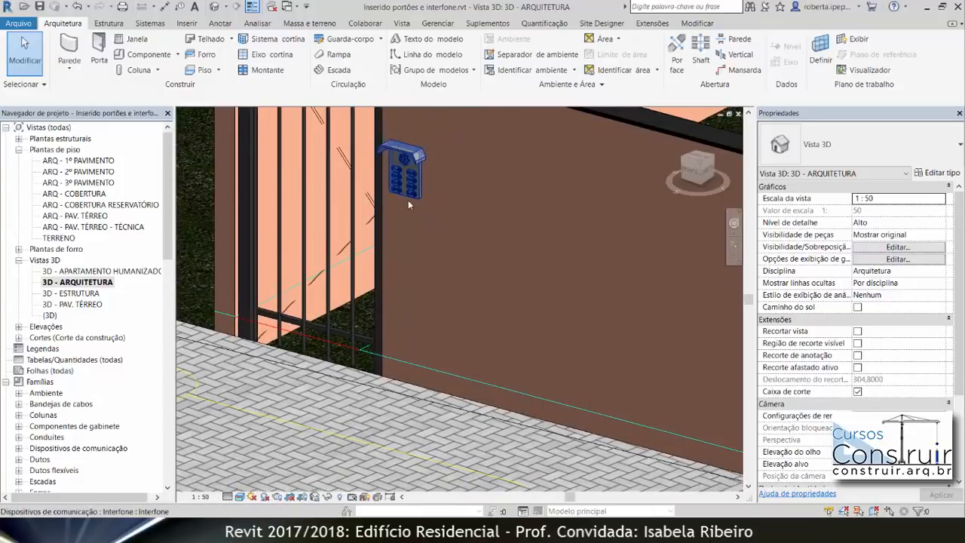
{"action": "left_click", "coordinate": [68, 218]}
{"action": "double_click", "coordinate": [70, 220]}
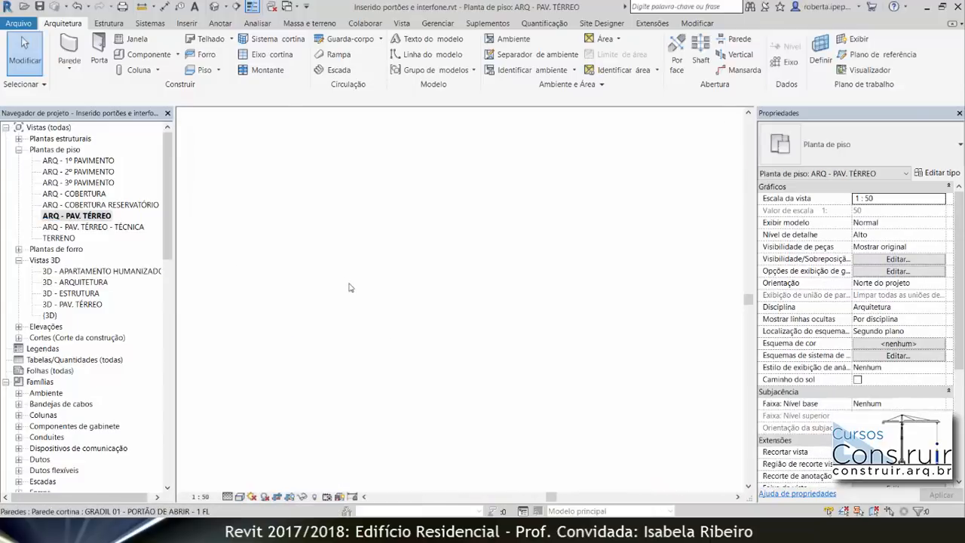
{"action": "scroll", "coordinate": [340, 325], "scroll_direction": "down", "scroll_amount": 3}
{"action": "scroll", "coordinate": [409, 368], "scroll_direction": "up", "scroll_amount": 3}
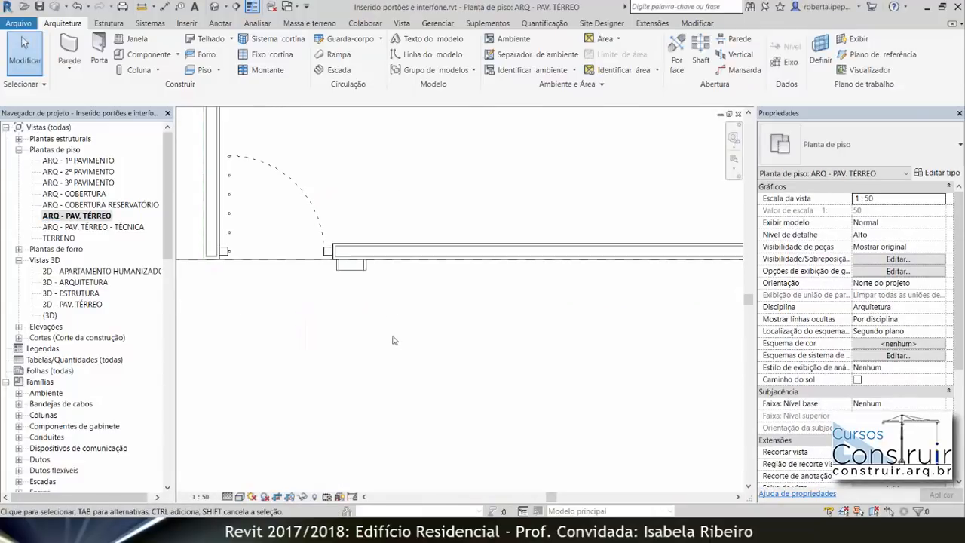
{"action": "left_click", "coordinate": [237, 6]}
{"action": "left_click", "coordinate": [260, 303]}
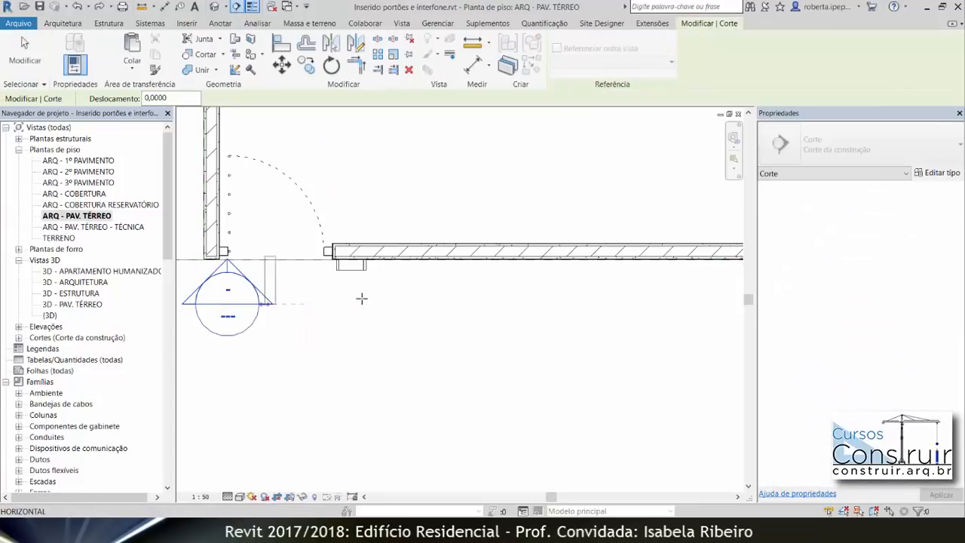
{"action": "left_click", "coordinate": [417, 303]}
{"action": "key", "text": "Escape"}
{"action": "scroll", "coordinate": [355, 160], "scroll_direction": "down", "scroll_amount": 2}
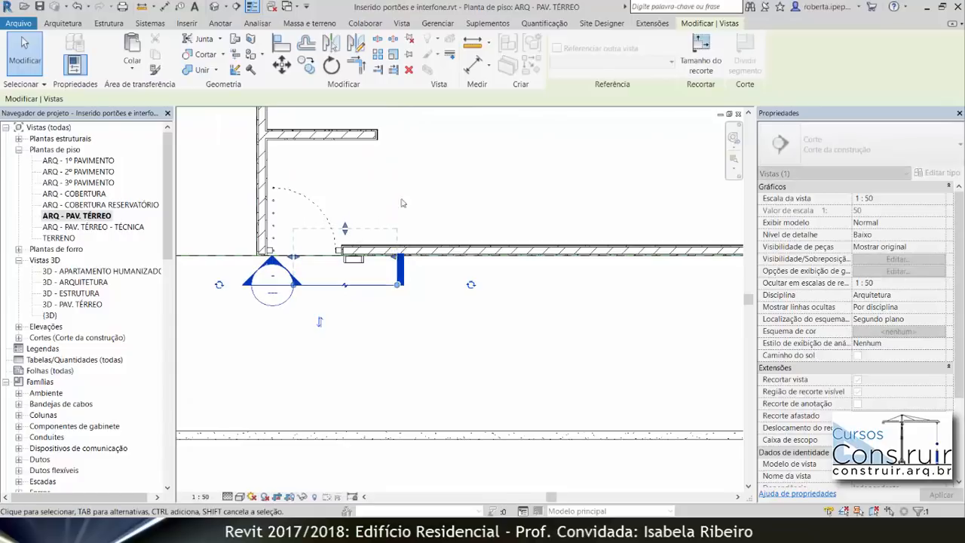
Open the view of the new section that faces the second single-leaf gate and its intercom.
{"action": "key", "text": "Escape"}
{"action": "double_click", "coordinate": [273, 268]}
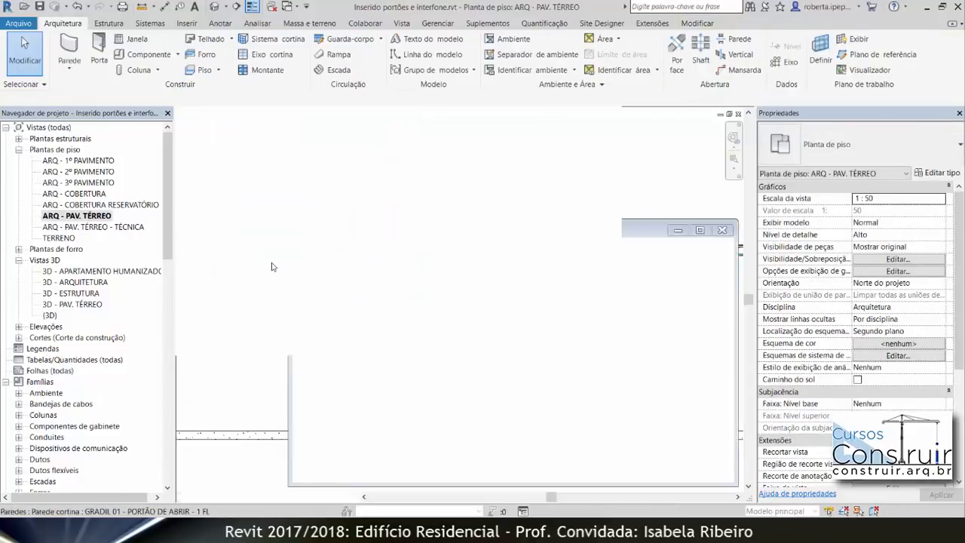
{"action": "scroll", "coordinate": [463, 335], "scroll_direction": "up", "scroll_amount": 2}
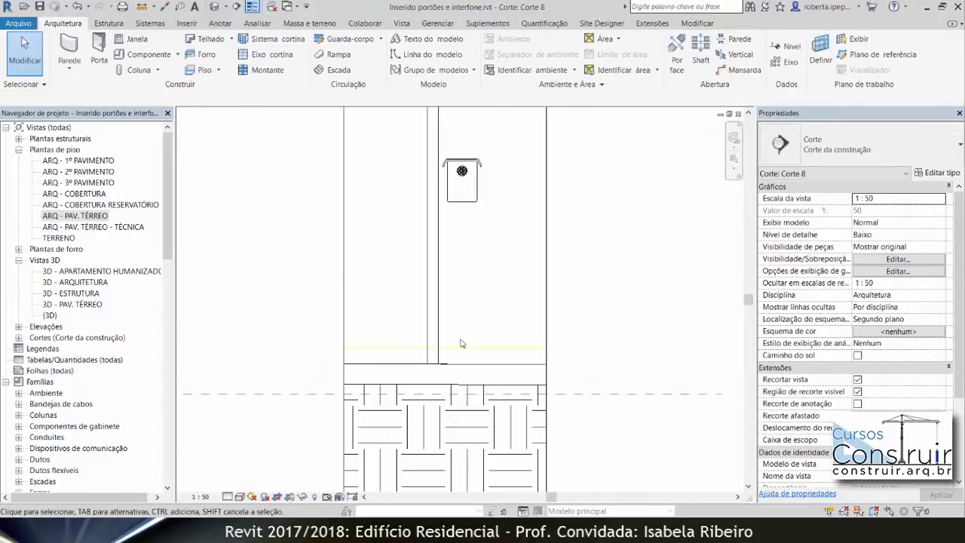
Check the gate post and the CALÇADA pavement in the section, and switch the view's visual style to wireframe.
{"action": "left_click", "coordinate": [377, 343]}
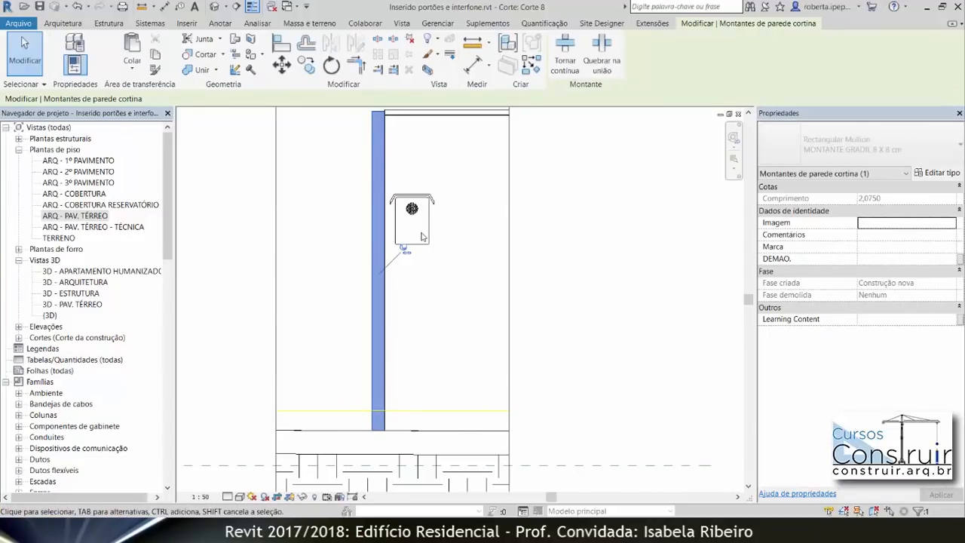
{"action": "left_click", "coordinate": [413, 436]}
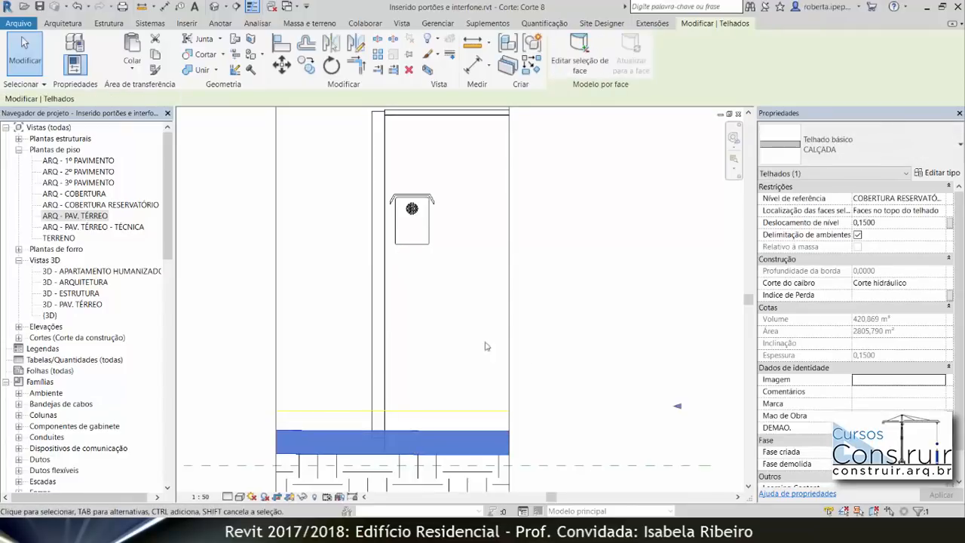
{"action": "left_click", "coordinate": [371, 272]}
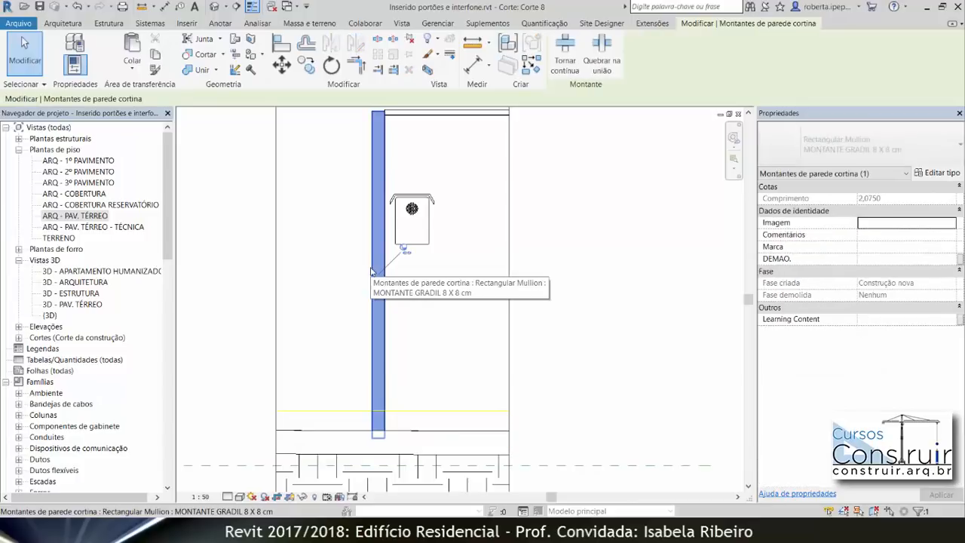
{"action": "left_click", "coordinate": [239, 497]}
{"action": "left_click", "coordinate": [250, 421]}
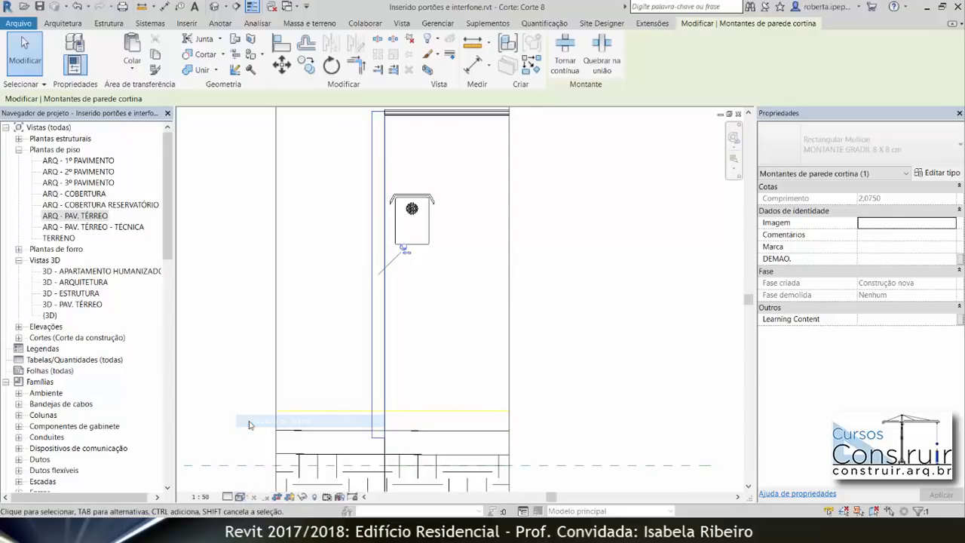
{"action": "left_click", "coordinate": [584, 384]}
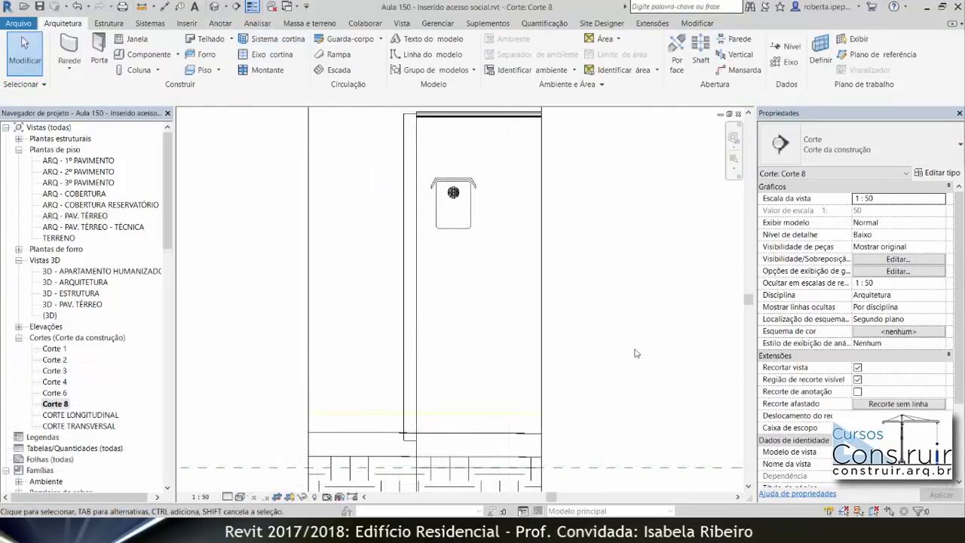
Add an aligned vertical dimension from the base of the gate post to the centre of the intercom.
{"action": "key", "text": "d"}
{"action": "key", "text": "i"}
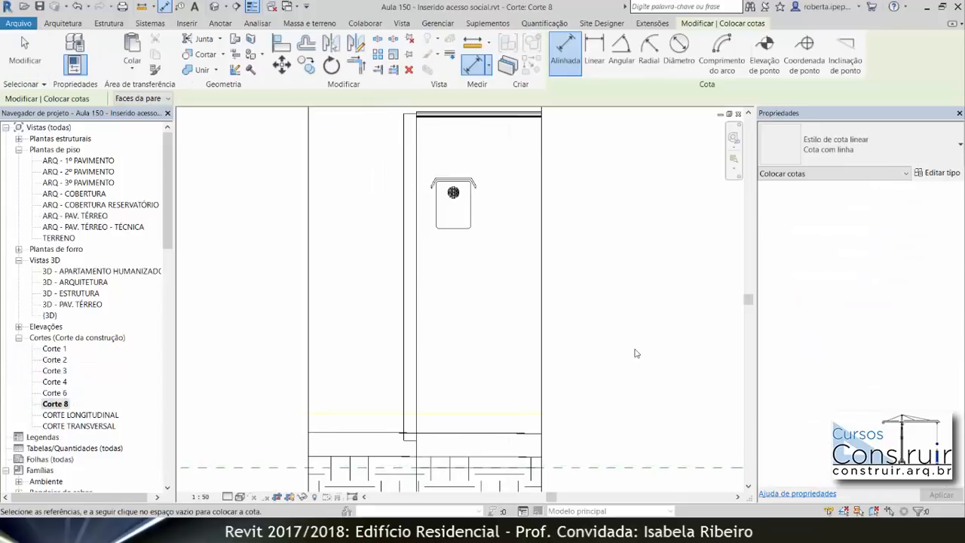
{"action": "left_click", "coordinate": [408, 445]}
{"action": "left_click", "coordinate": [453, 213]}
{"action": "left_click", "coordinate": [353, 215]}
{"action": "key", "text": "Escape"}
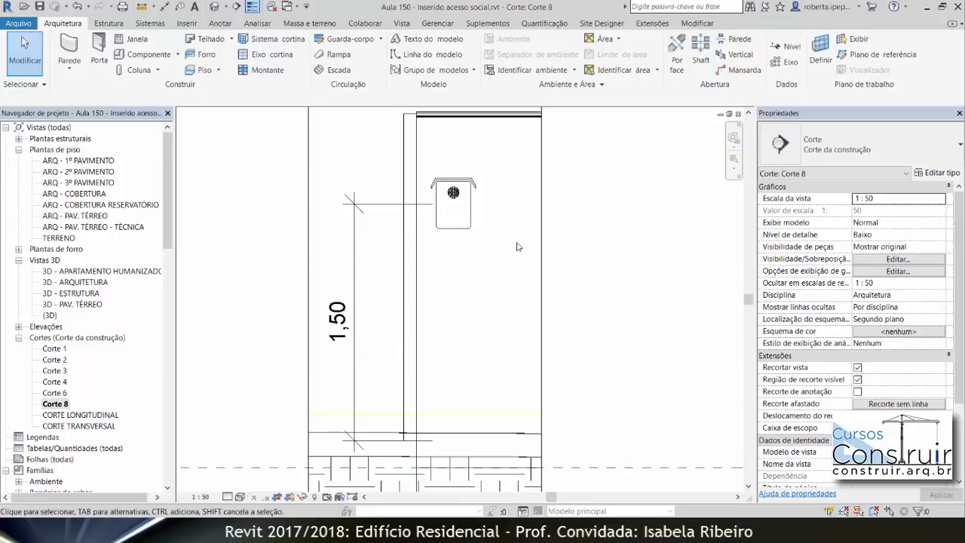
Consult the wheelchair reach figures in the NBR 9050 PDF and set the intercom's height above the gate base to 1,20 m through the dimension.
{"action": "key", "text": "alt+Tab"}
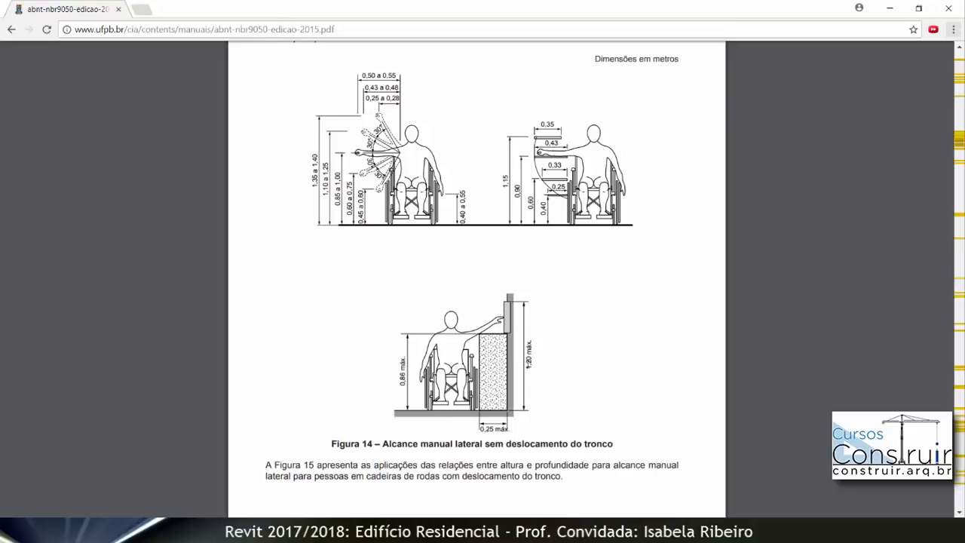
{"action": "key", "text": "alt+Tab"}
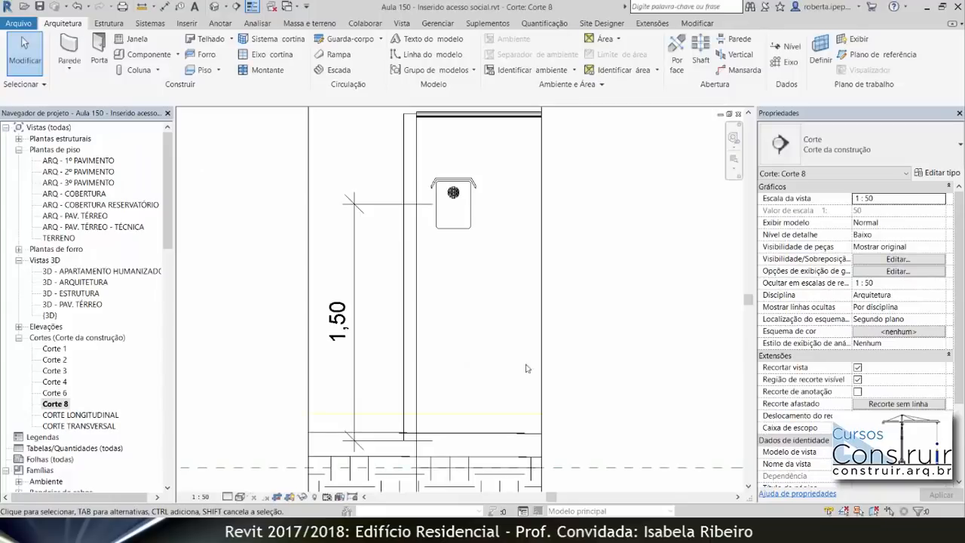
{"action": "left_click", "coordinate": [458, 213]}
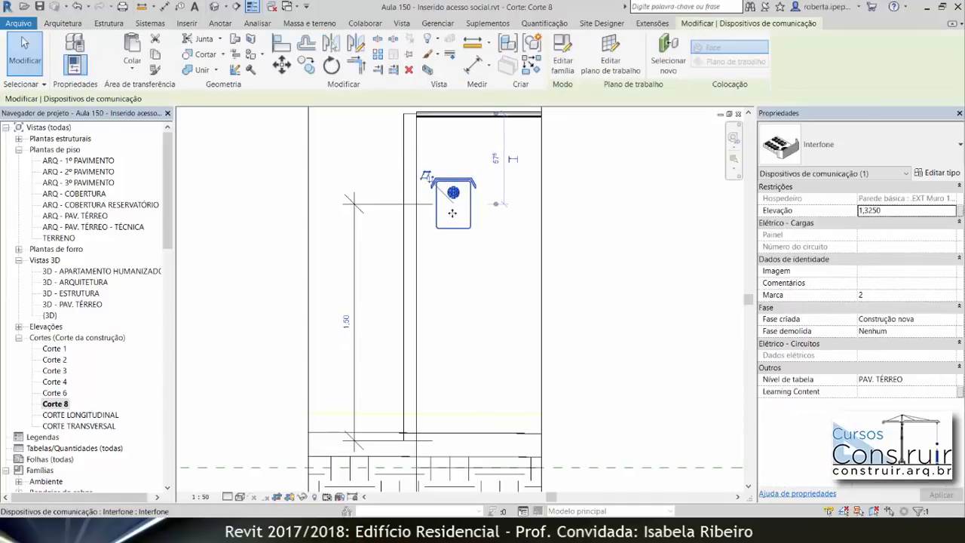
{"action": "left_click", "coordinate": [346, 323]}
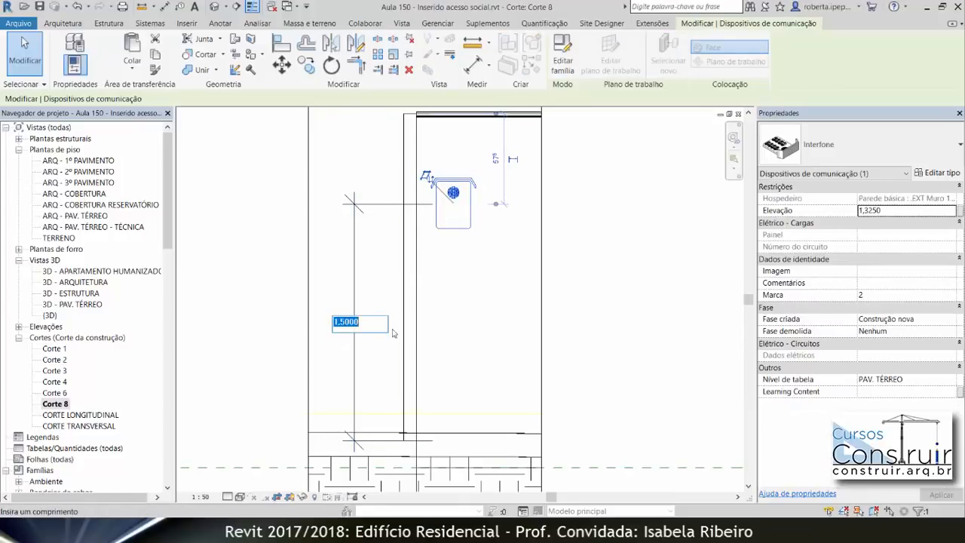
{"action": "type", "text": "1,20"}
{"action": "key", "text": "Return"}
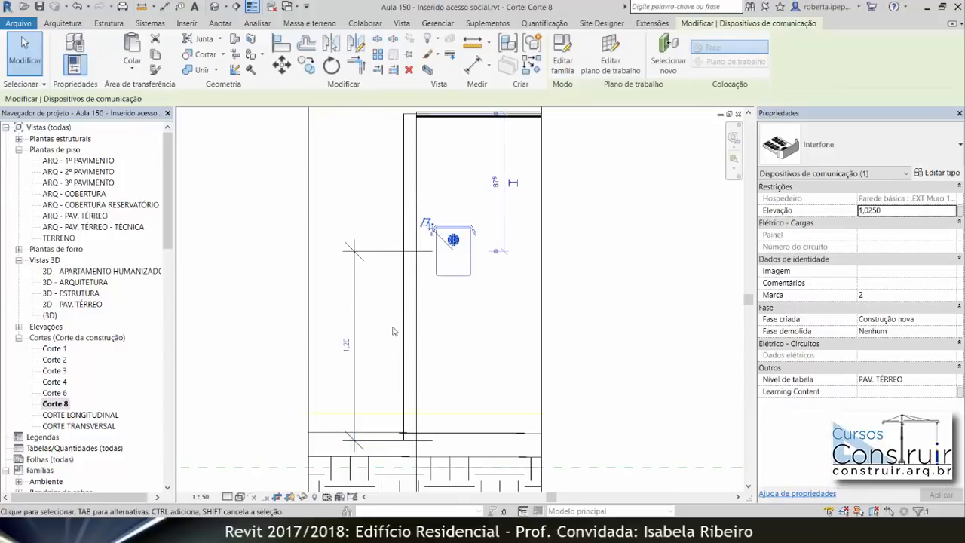
{"action": "left_click", "coordinate": [589, 298]}
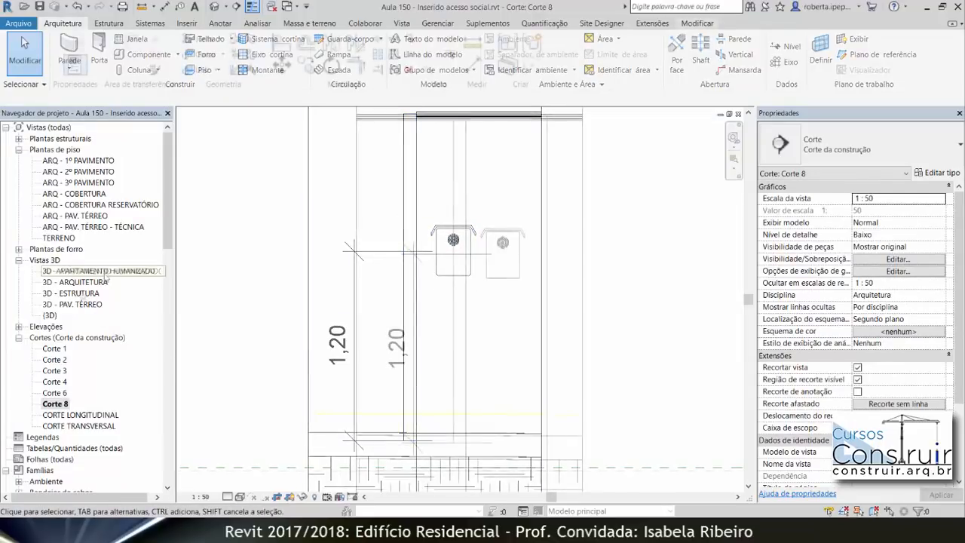
Examine the intercoms beside both single-leaf gates and the whole front wall in the 3D - ARQUITETURA view.
{"action": "left_click", "coordinate": [79, 282]}
{"action": "double_click", "coordinate": [79, 283]}
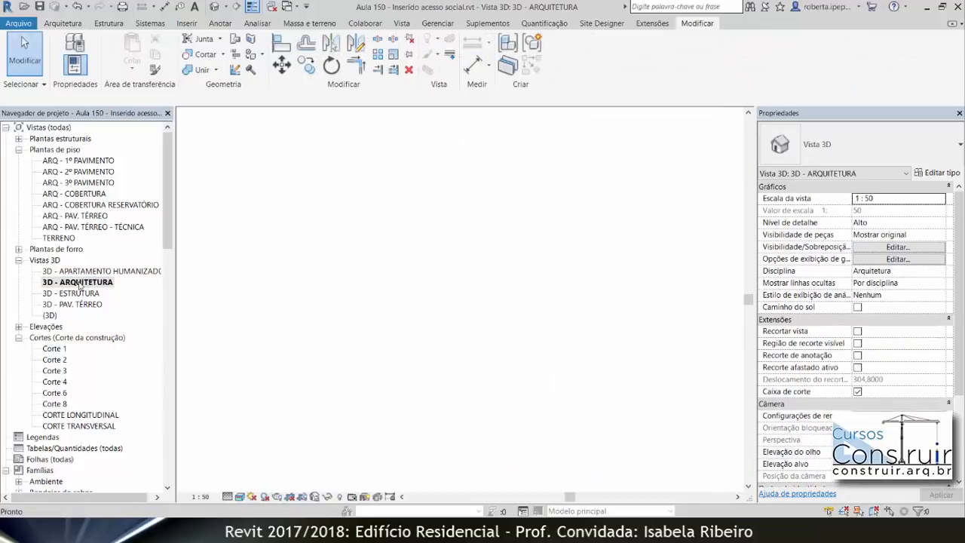
{"action": "scroll", "coordinate": [349, 368], "scroll_direction": "up", "scroll_amount": 8}
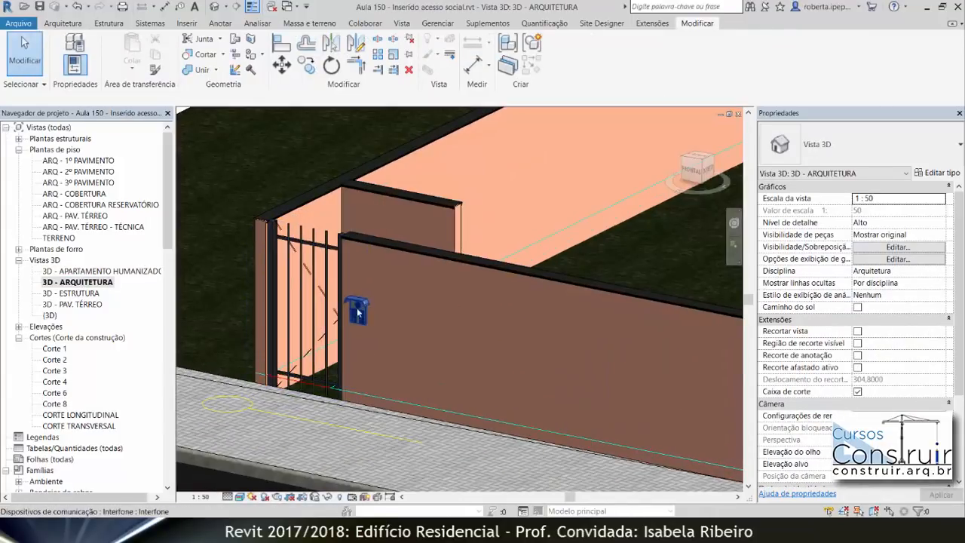
{"action": "scroll", "coordinate": [439, 371], "scroll_direction": "down", "scroll_amount": 3}
{"action": "middle_click_drag", "start_coordinate": [627, 420], "coordinate": [376, 381]}
{"action": "middle_click_drag", "start_coordinate": [665, 394], "coordinate": [514, 366]}
{"action": "scroll", "coordinate": [529, 373], "scroll_direction": "up", "scroll_amount": 5}
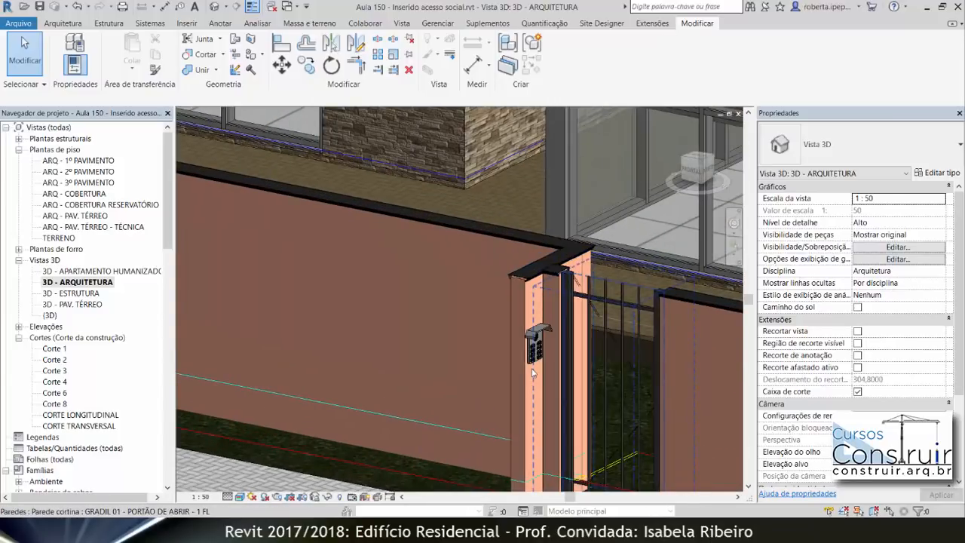
{"action": "scroll", "coordinate": [529, 374], "scroll_direction": "down", "scroll_amount": 6}
{"action": "middle_click_drag", "start_coordinate": [524, 401], "coordinate": [288, 368]}
{"action": "scroll", "coordinate": [614, 424], "scroll_direction": "up", "scroll_amount": 1}
{"action": "scroll", "coordinate": [613, 423], "scroll_direction": "down", "scroll_amount": 1}
{"action": "scroll", "coordinate": [604, 430], "scroll_direction": "down", "scroll_amount": 2}
{"action": "scroll", "coordinate": [588, 438], "scroll_direction": "up", "scroll_amount": 1}
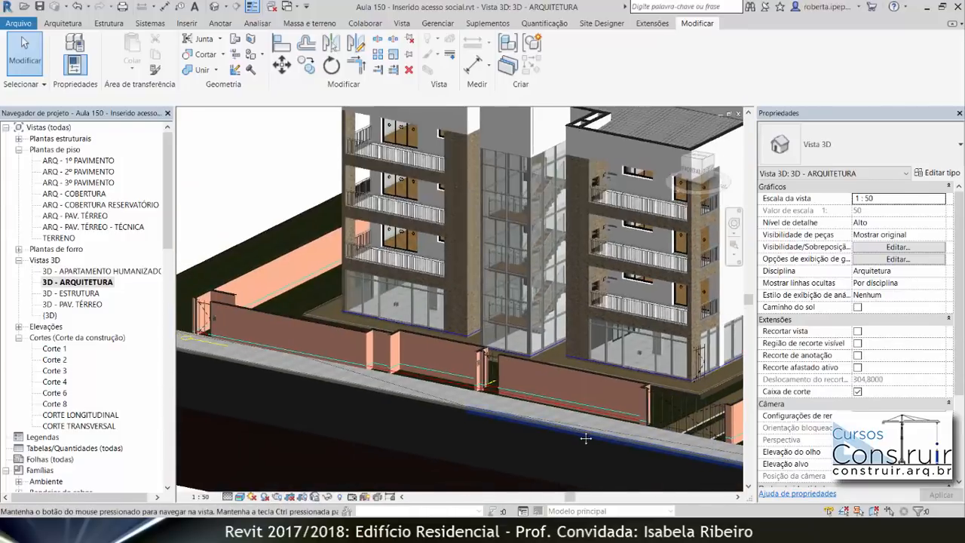